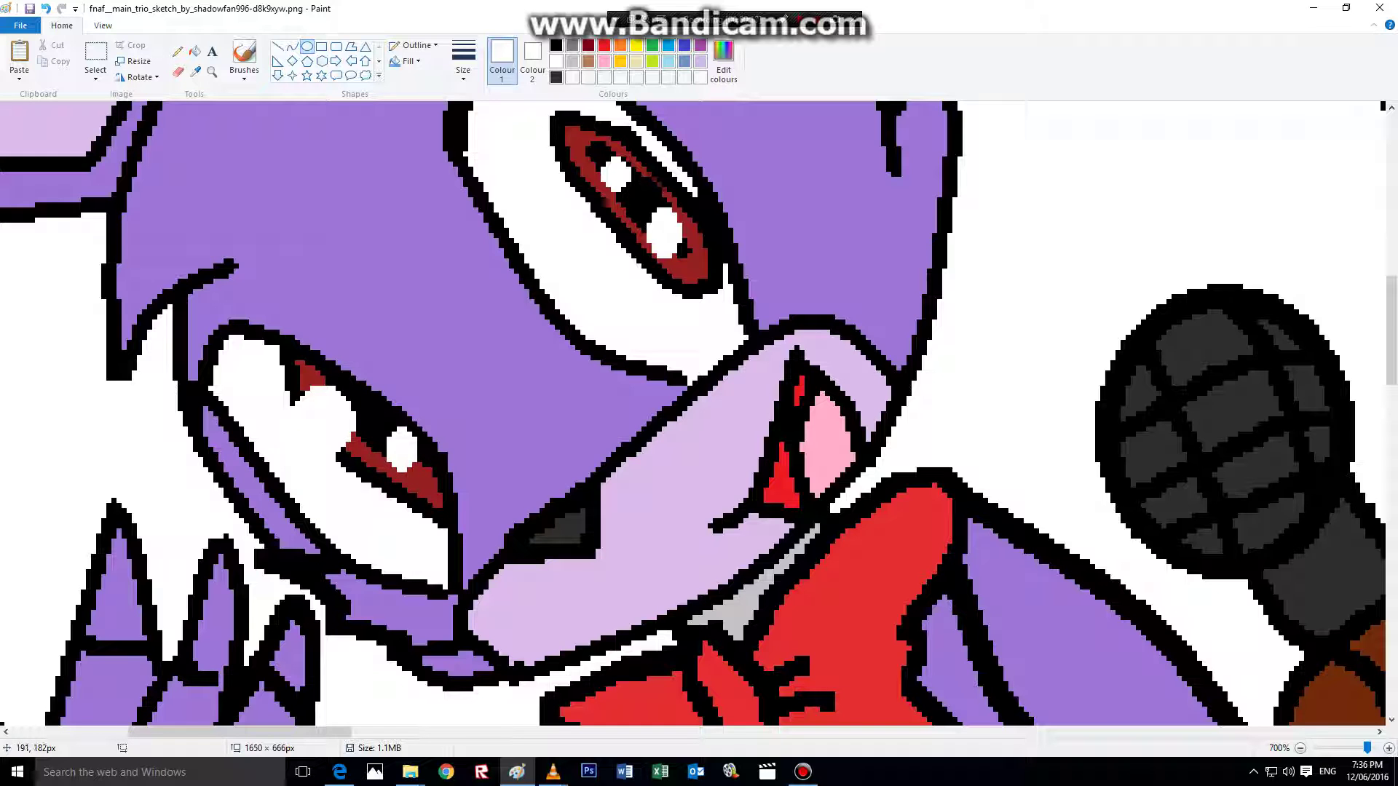
- Sample the body yellow from the reference chicken picture as the drawing colour
{"action": "left_click", "coordinate": [212, 71]}
{"action": "right_click", "coordinate": [317, 264]}
{"action": "right_click", "coordinate": [317, 263]}
{"action": "right_click", "coordinate": [317, 263]}
{"action": "right_click", "coordinate": [316, 263]}
{"action": "right_click", "coordinate": [316, 264]}
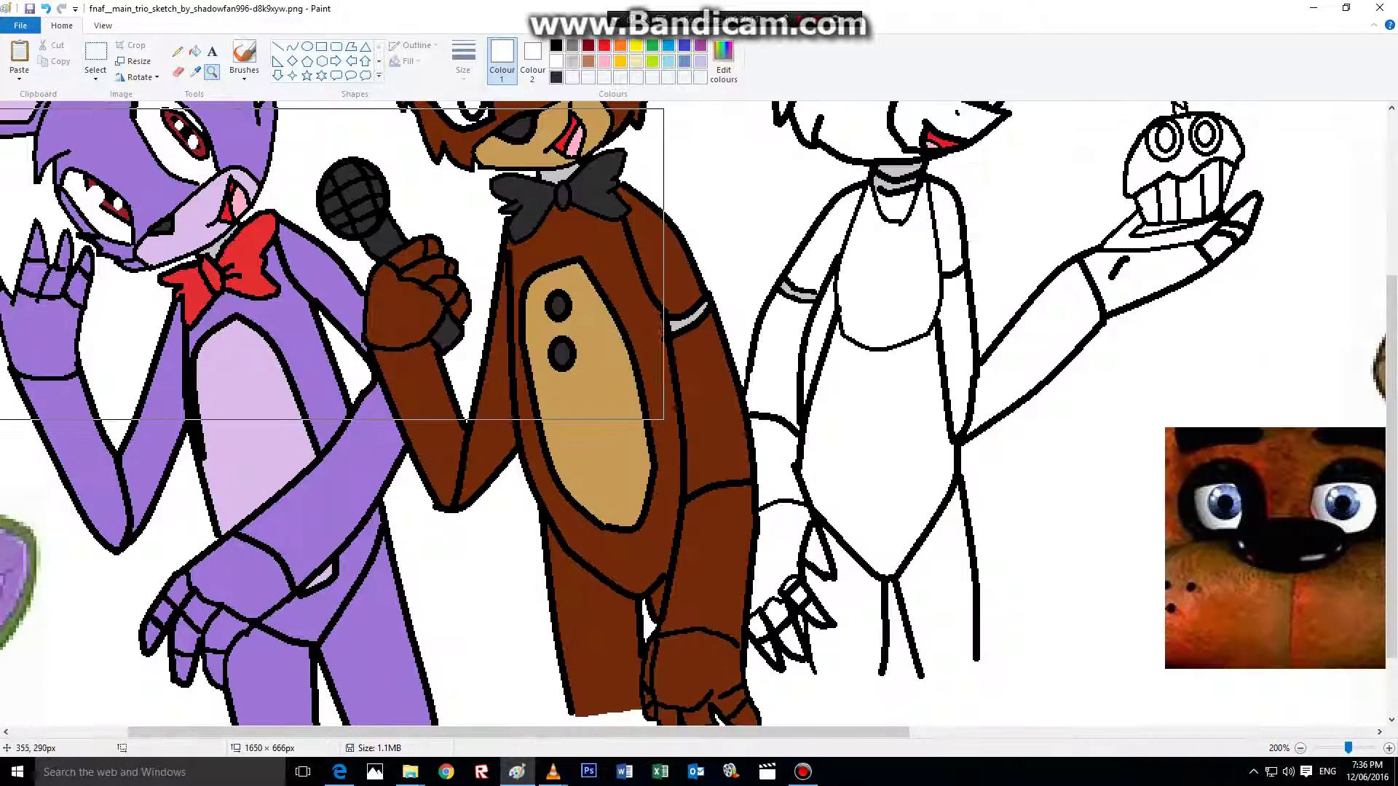
{"action": "right_click", "coordinate": [320, 267]}
{"action": "left_click", "coordinate": [631, 354]}
{"action": "left_click", "coordinate": [527, 317]}
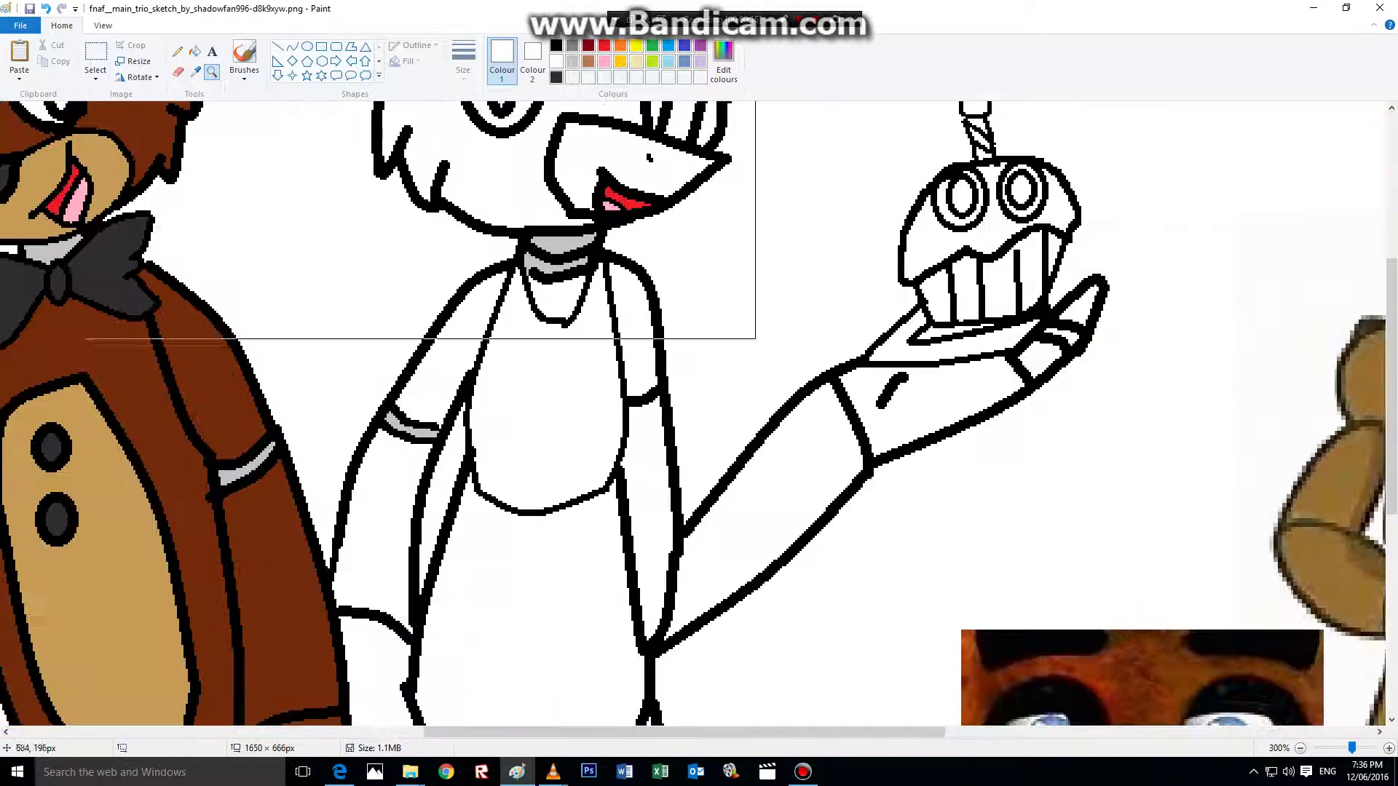
{"action": "left_click", "coordinate": [195, 71]}
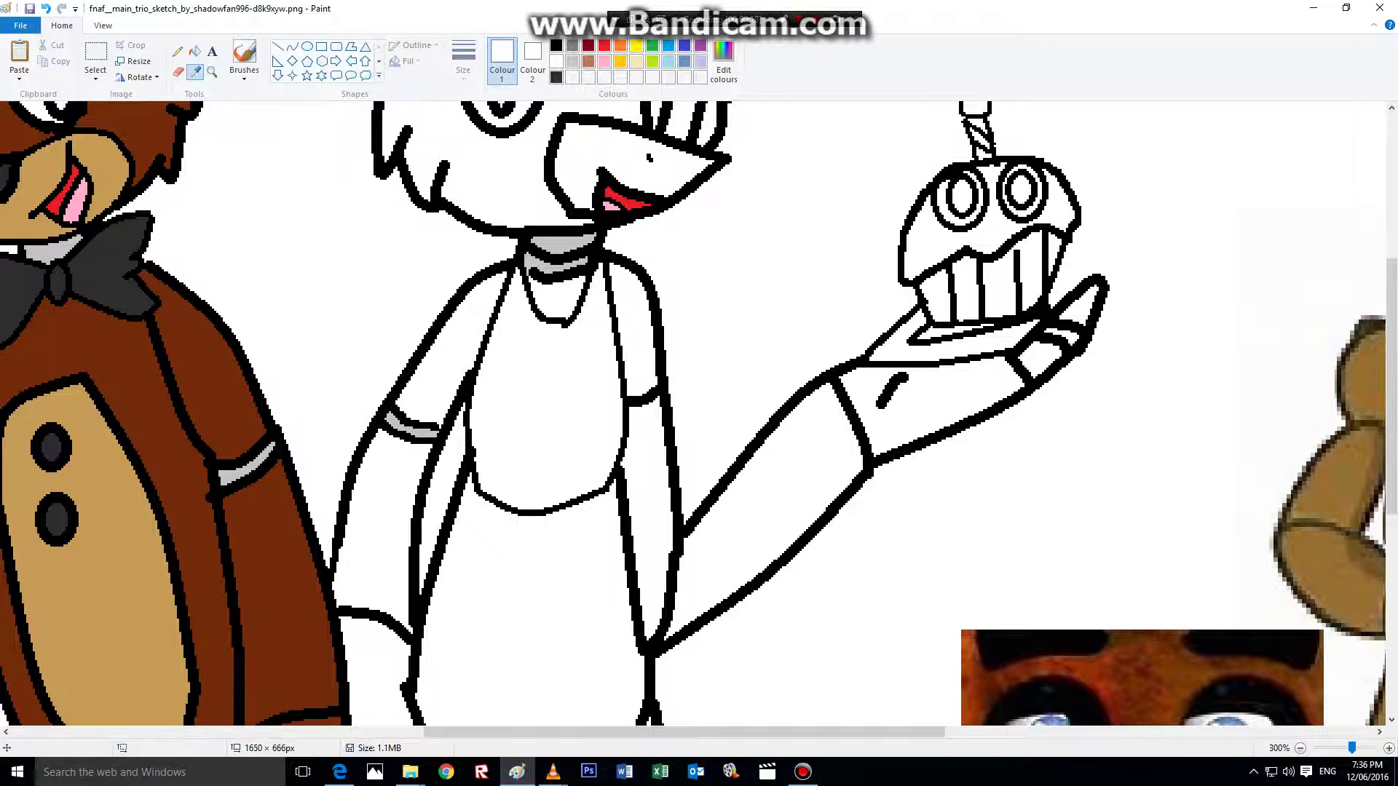
{"action": "left_click_drag", "start_coordinate": [685, 732], "coordinate": [1113, 732]}
{"action": "left_click", "coordinate": [892, 262]}
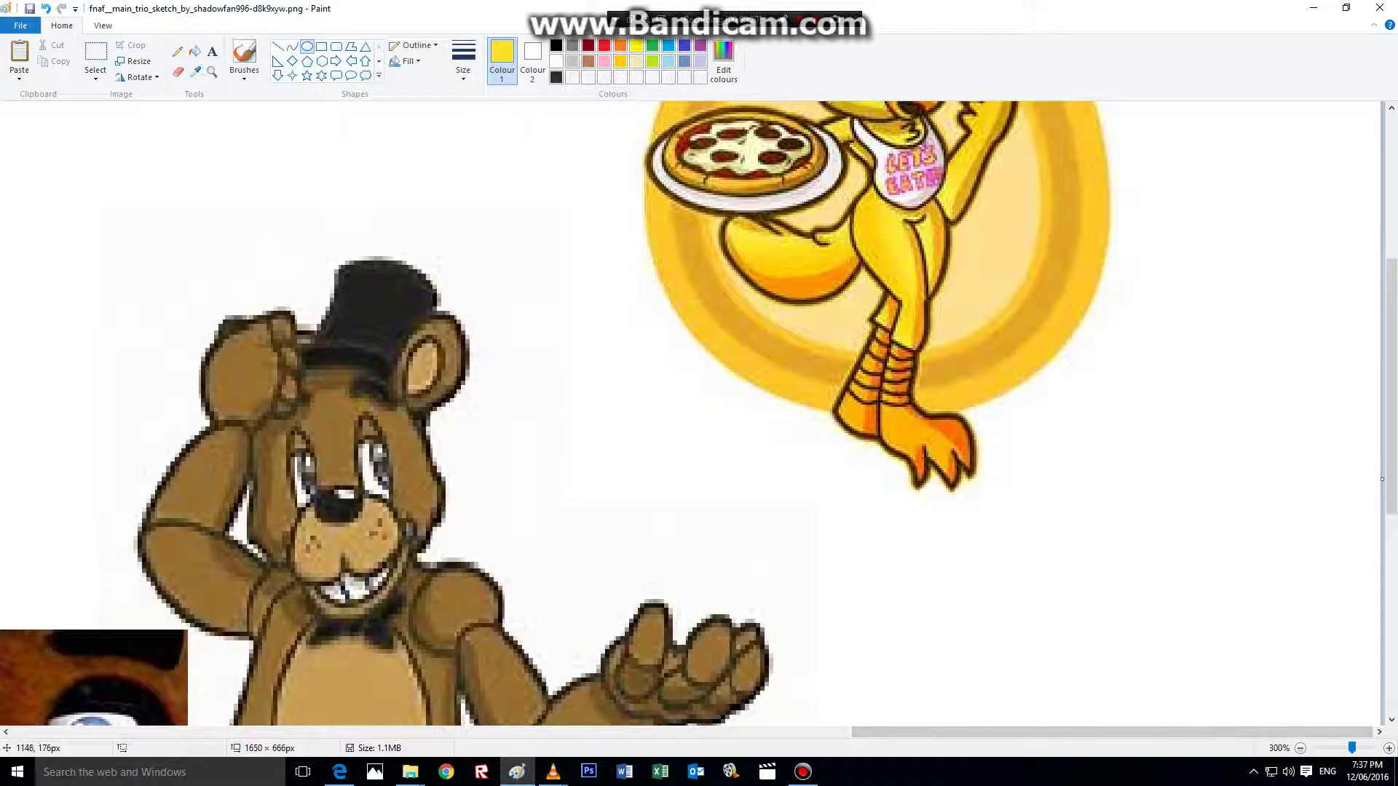
- Fill the chicken's torso, neckline, lowered arm and far arm with the sampled yellow, undoing the fill that spills onto the outlines
{"action": "left_click_drag", "start_coordinate": [1112, 731], "coordinate": [704, 731]}
{"action": "left_click", "coordinate": [459, 600]}
{"action": "left_click", "coordinate": [397, 342]}
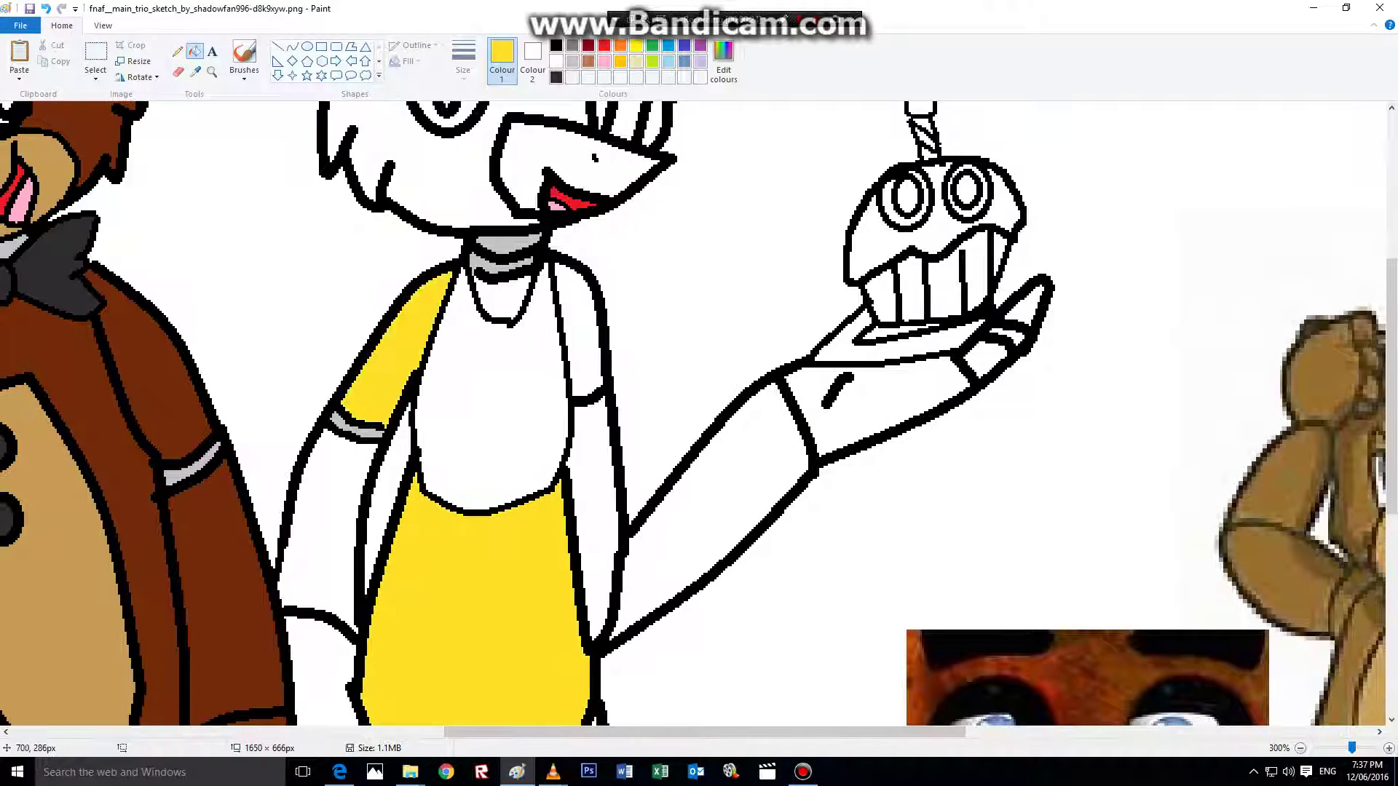
{"action": "left_click", "coordinate": [327, 524]}
{"action": "left_click", "coordinate": [581, 329]}
{"action": "left_click", "coordinate": [307, 112]}
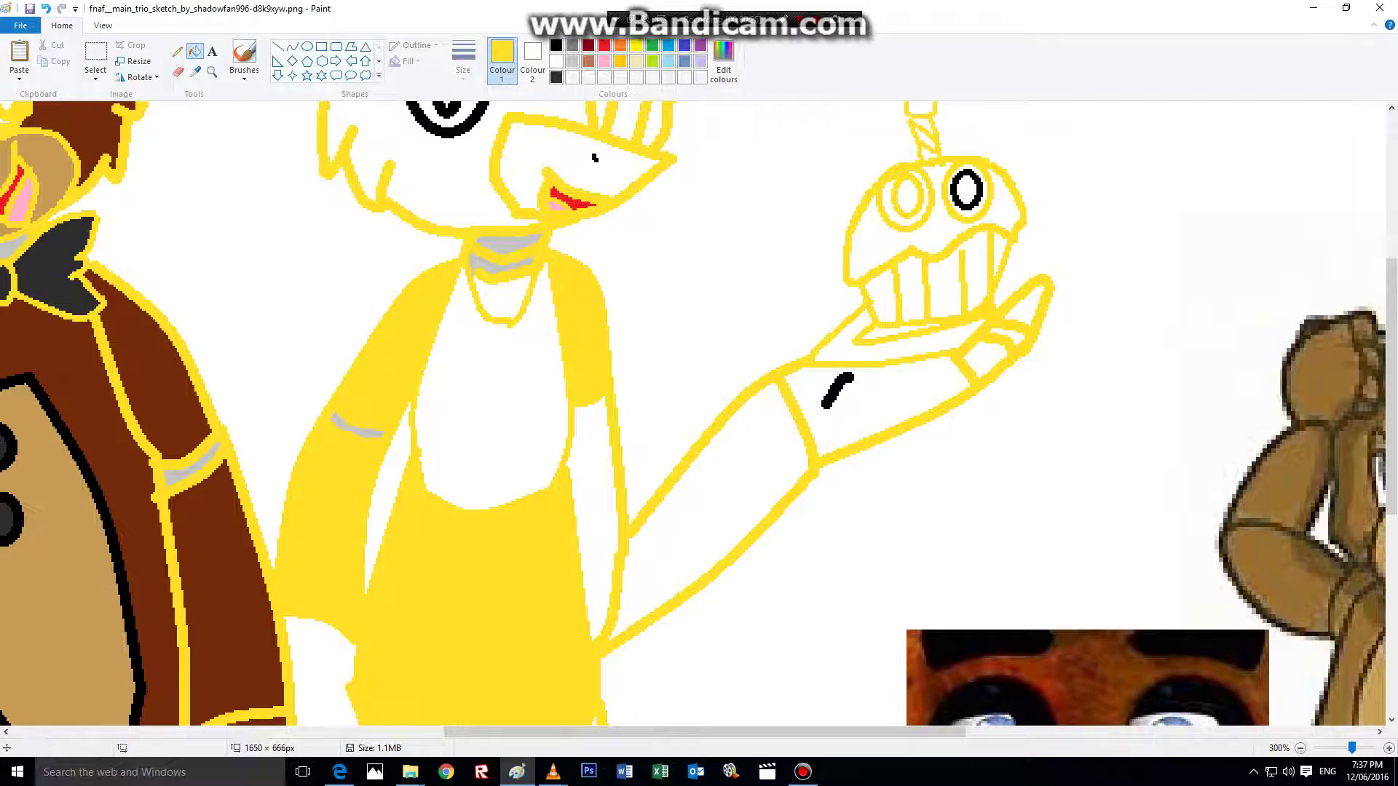
{"action": "left_click", "coordinate": [45, 9]}
{"action": "left_click", "coordinate": [503, 298]}
{"action": "left_click", "coordinate": [593, 524]}
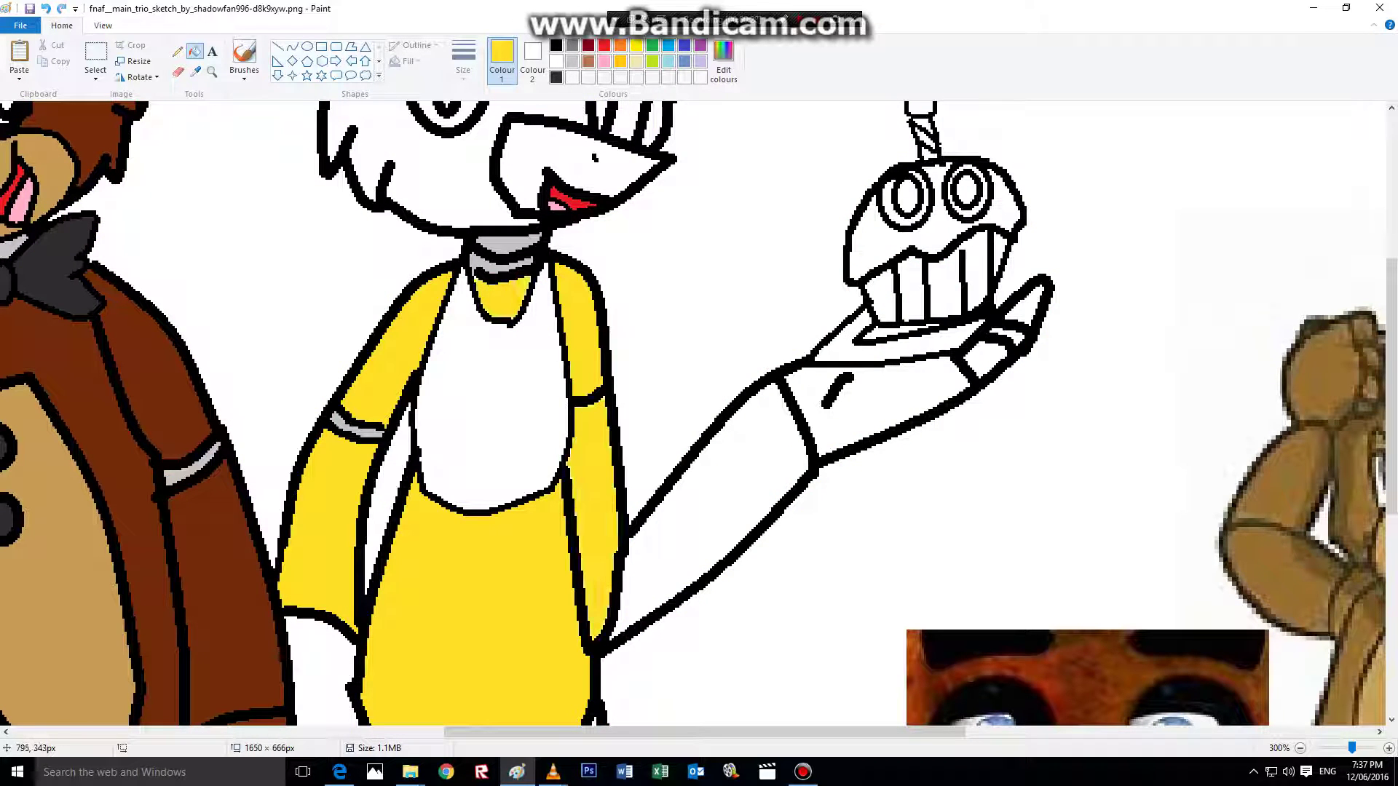
- Fill the chicken's raised forearm, palm and finger segments with yellow, undoing the fill that recolours the outlines
{"action": "left_click", "coordinate": [721, 473]}
{"action": "left_click", "coordinate": [895, 404]}
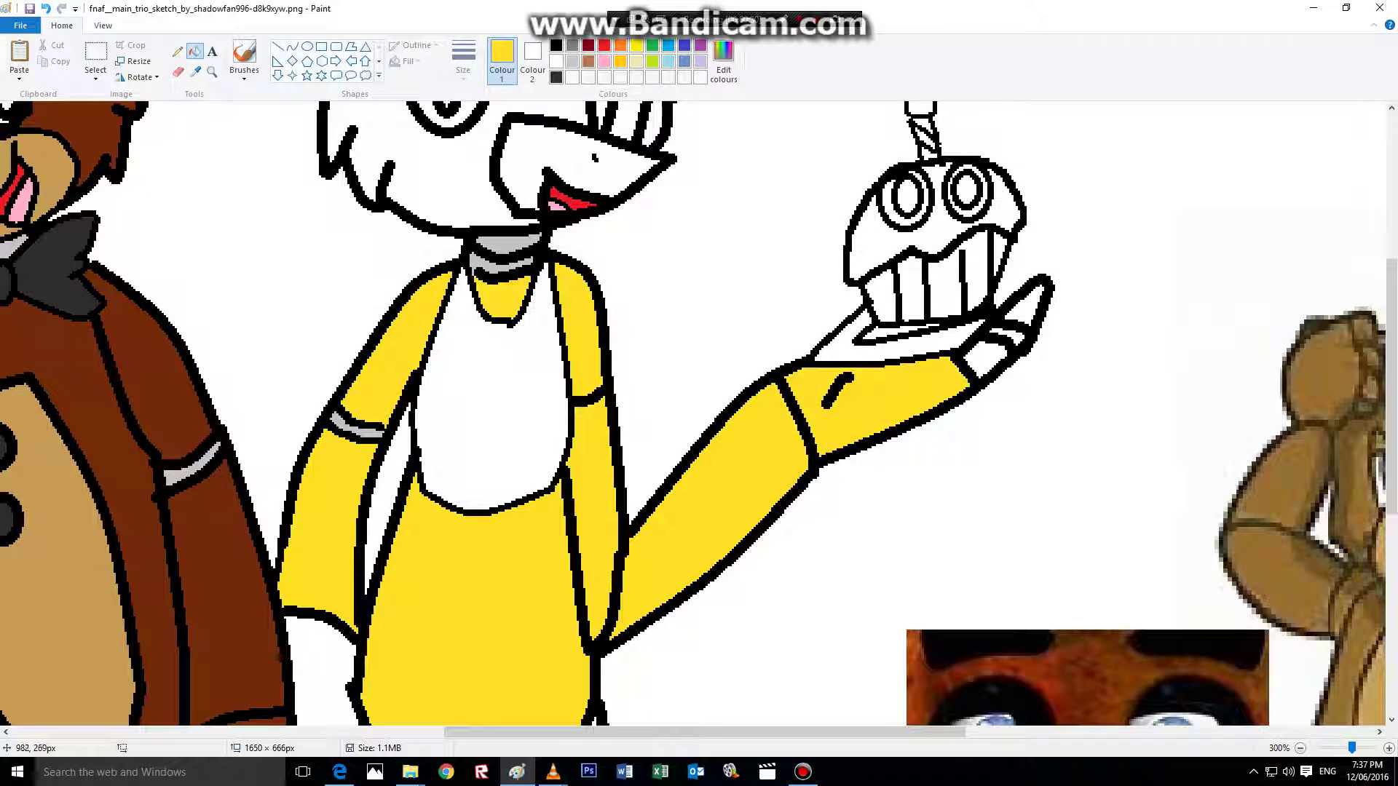
{"action": "left_click", "coordinate": [985, 358]}
{"action": "left_click", "coordinate": [992, 335]}
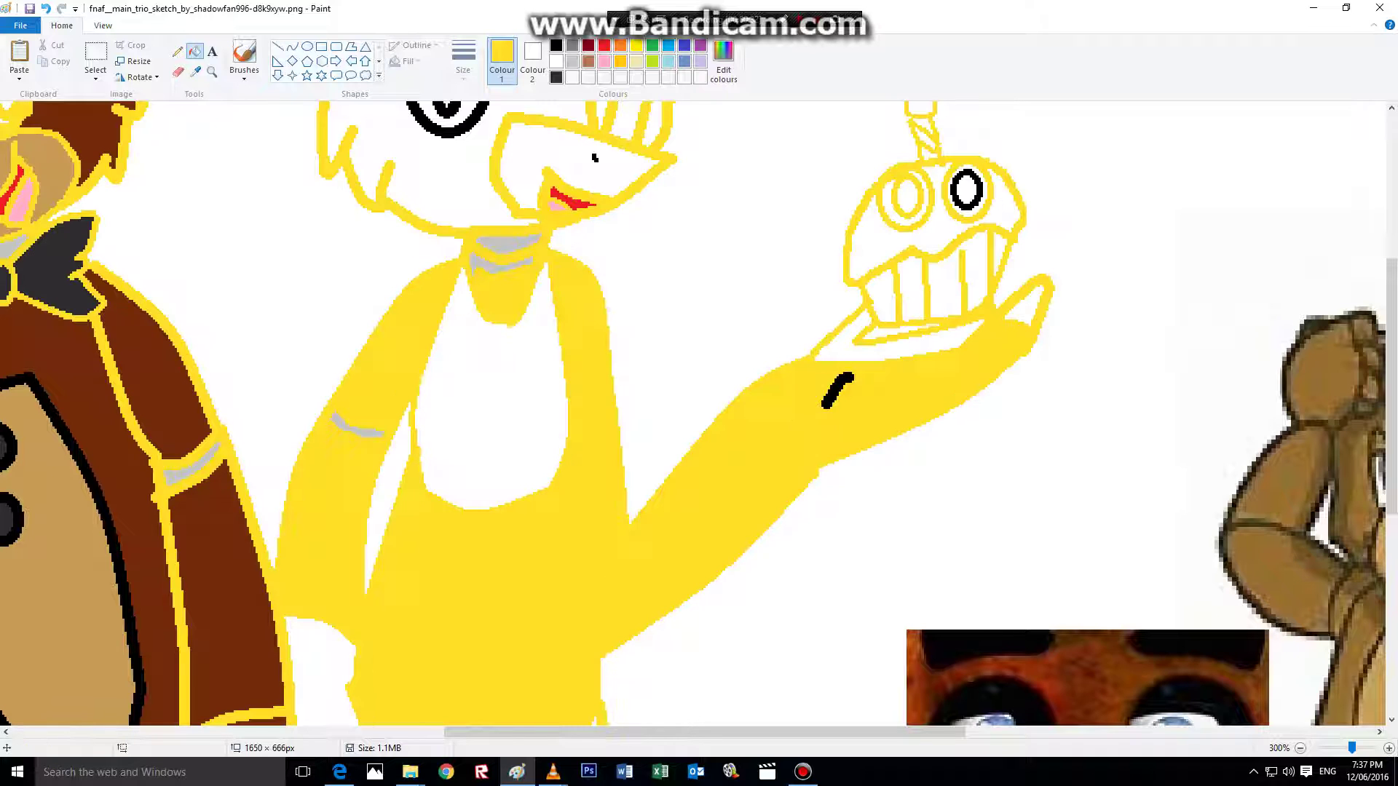
{"action": "left_click", "coordinate": [45, 8]}
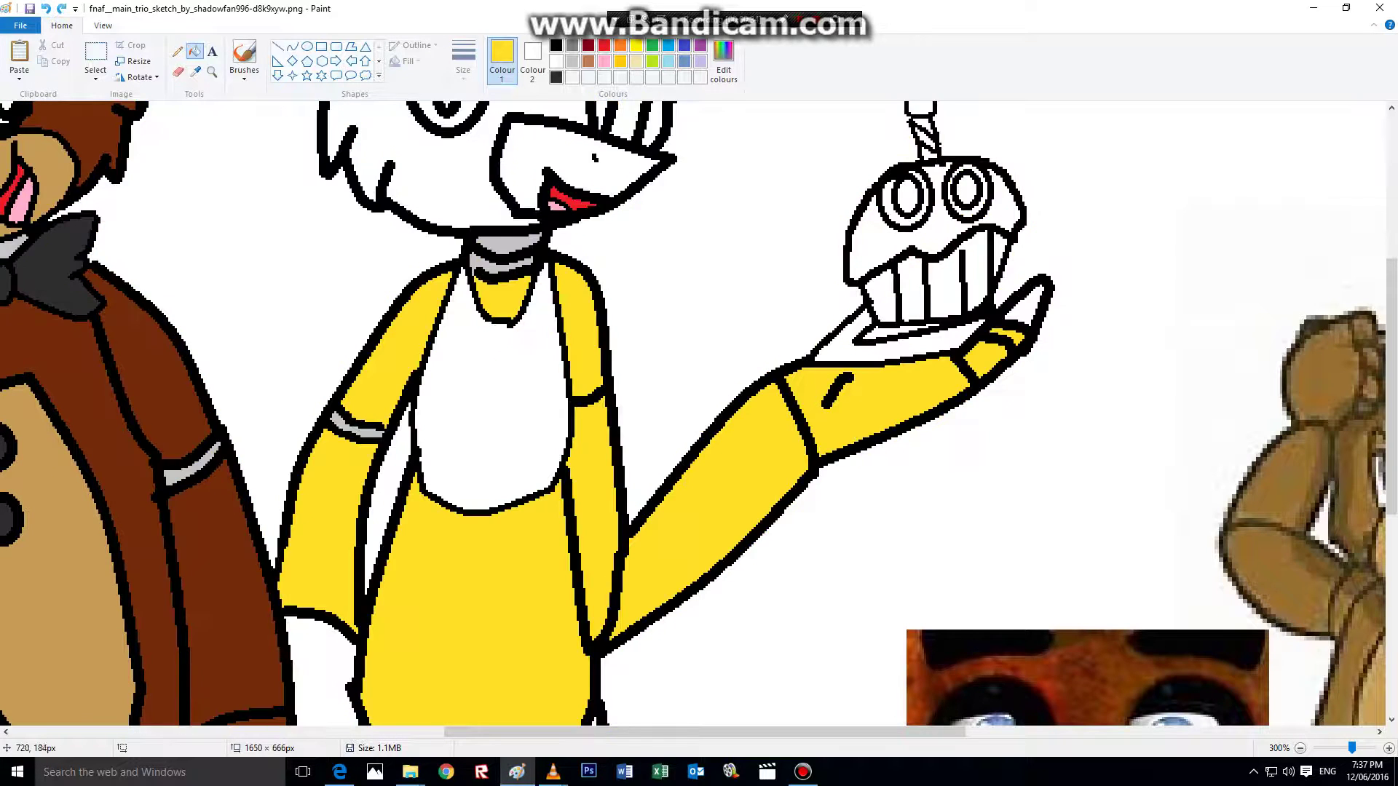
- Fill the chicken's head and the remaining fingertip of the raised hand with yellow
{"action": "scroll", "coordinate": [500, 296], "scroll_direction": "up", "scroll_amount": 5}
{"action": "left_click", "coordinate": [653, 477]}
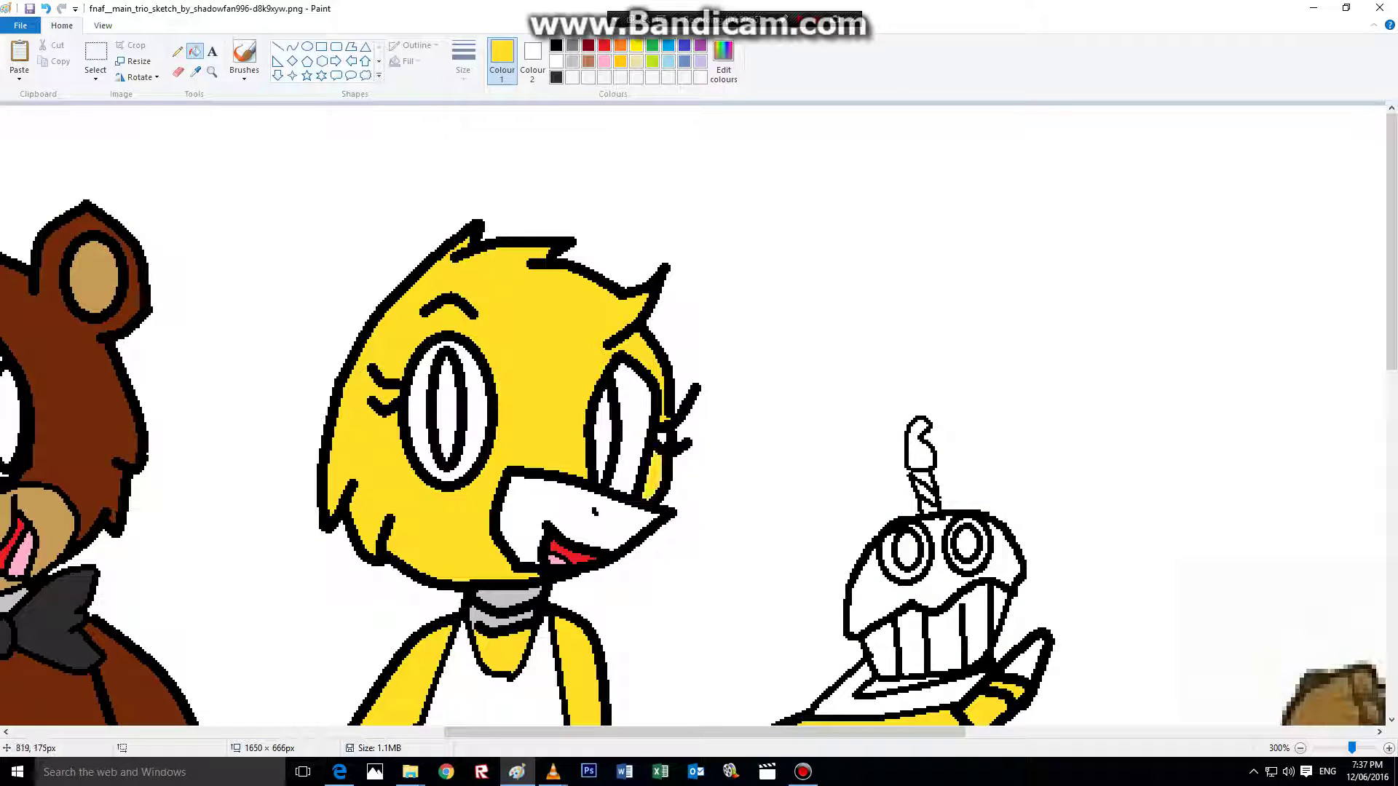
{"action": "scroll", "coordinate": [699, 414], "scroll_direction": "down", "scroll_amount": 4}
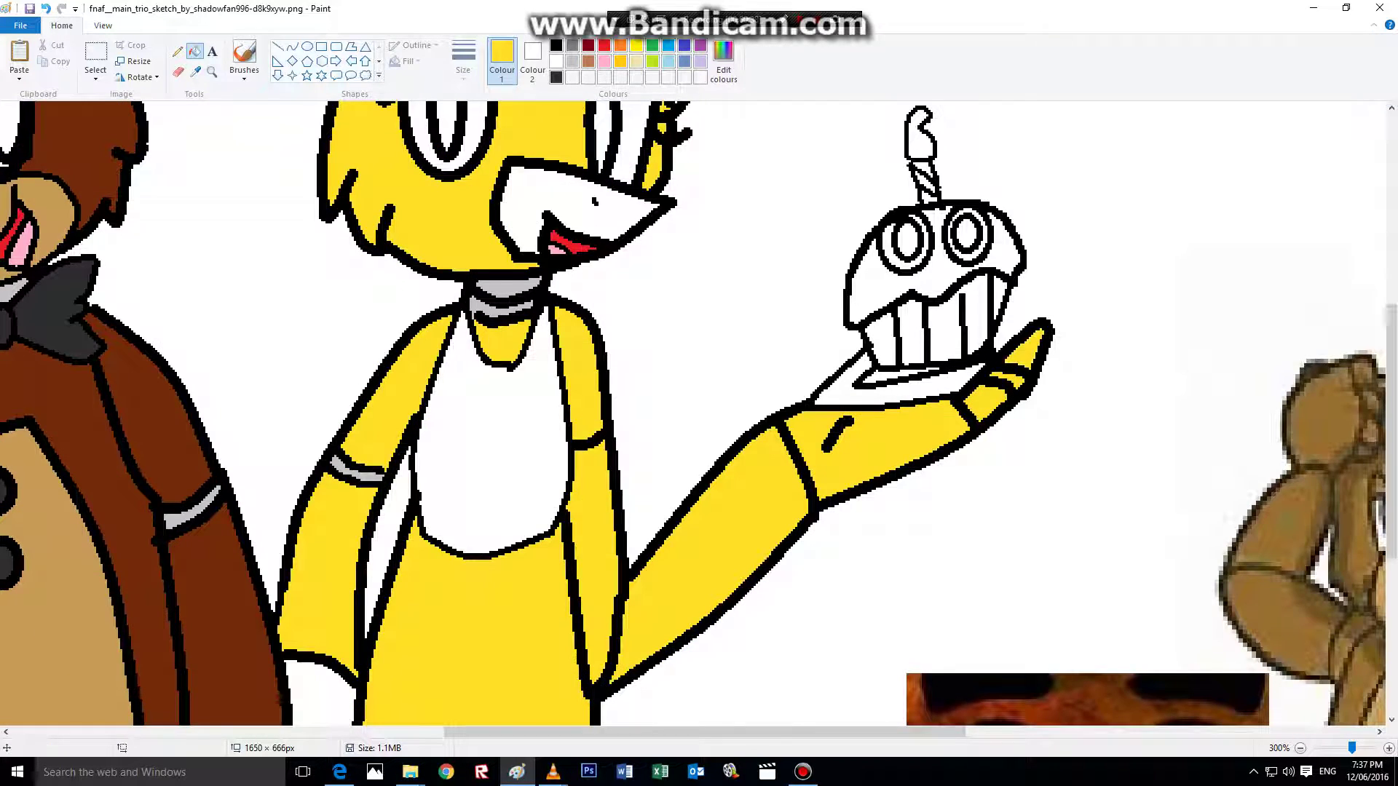
- Fill the chicken's lowered wrist, thumb, finger segments and fingertips with yellow
{"action": "scroll", "coordinate": [699, 413], "scroll_direction": "down", "scroll_amount": 6}
{"action": "left_click", "coordinate": [320, 255]}
{"action": "left_click", "coordinate": [386, 393]}
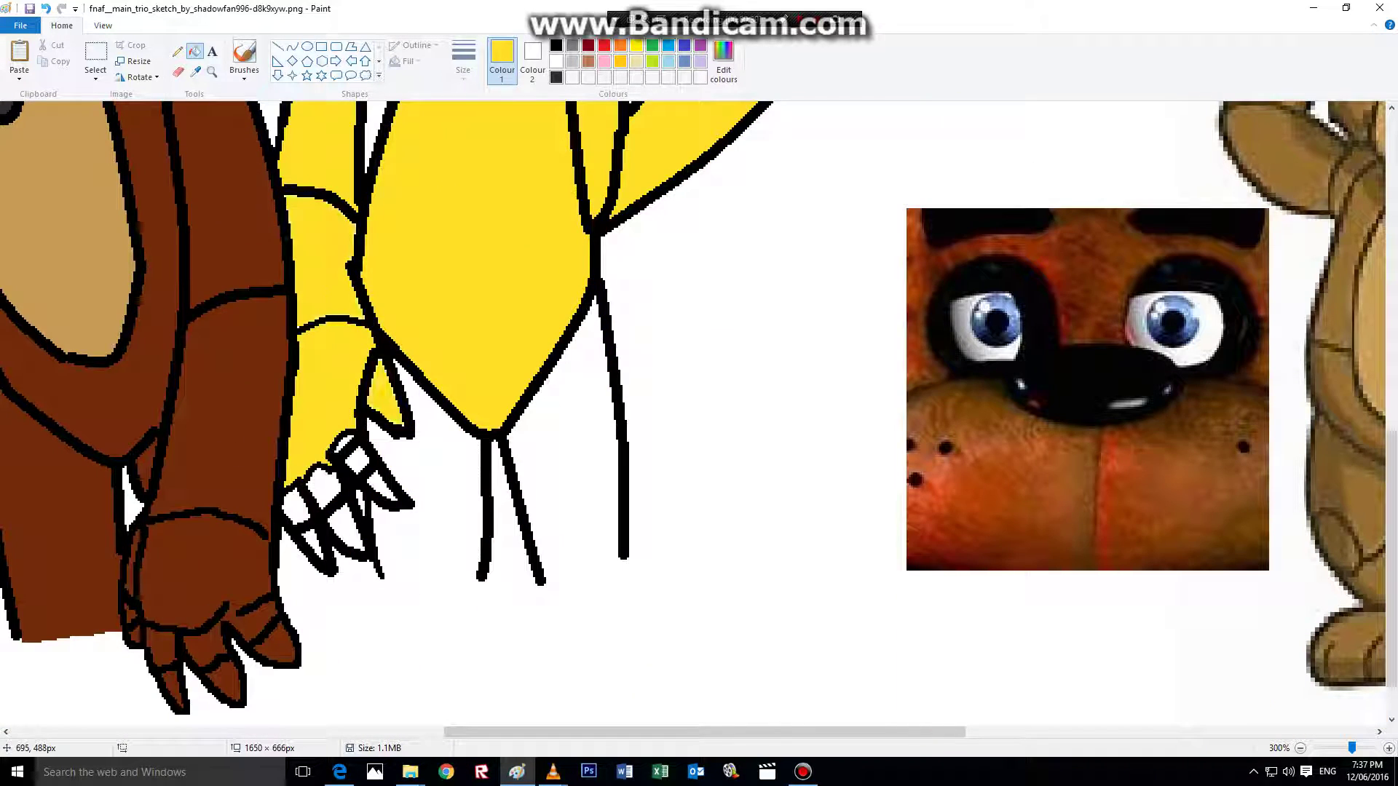
{"action": "left_click", "coordinate": [357, 460]}
{"action": "left_click", "coordinate": [324, 487]}
{"action": "left_click", "coordinate": [296, 506]}
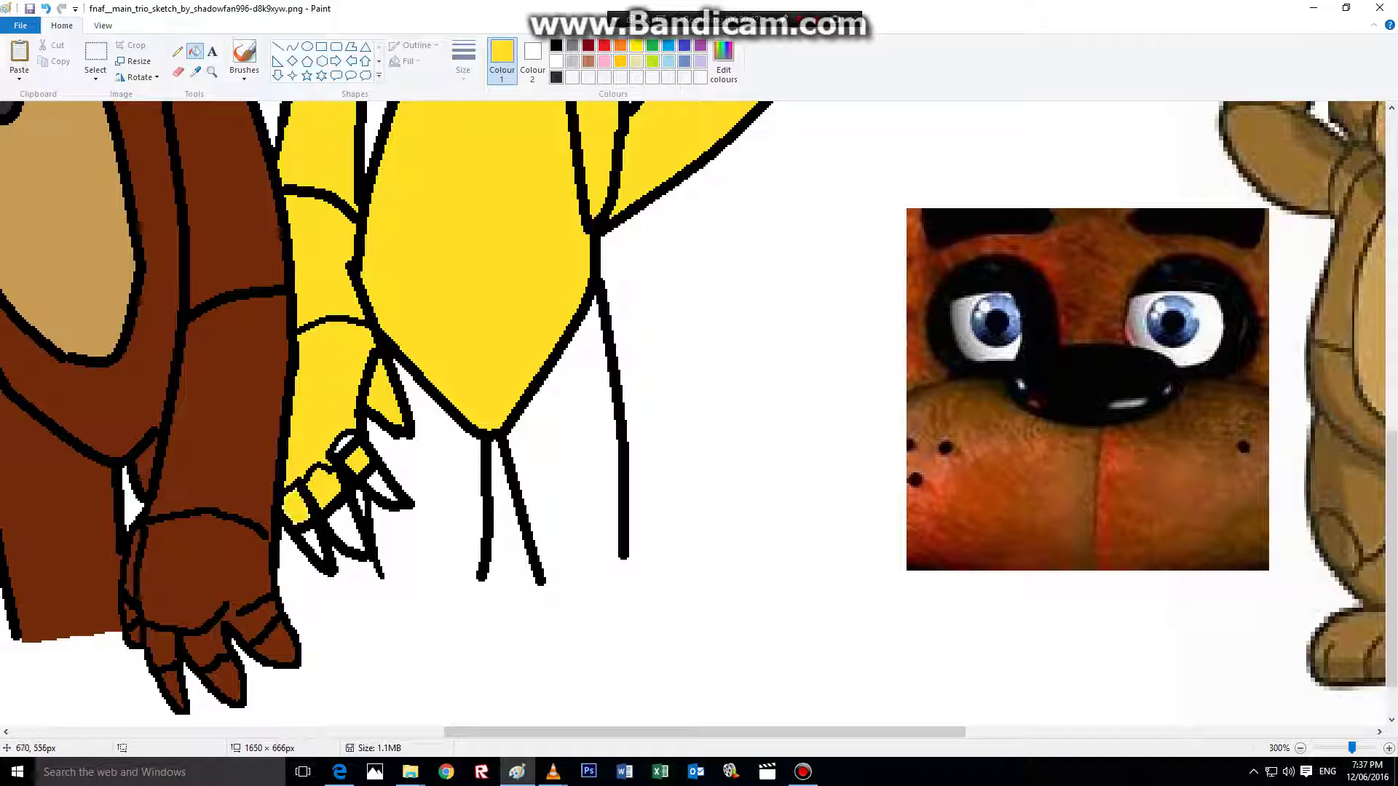
{"action": "left_click", "coordinate": [314, 543]}
{"action": "left_click", "coordinate": [345, 526]}
{"action": "left_click", "coordinate": [382, 487]}
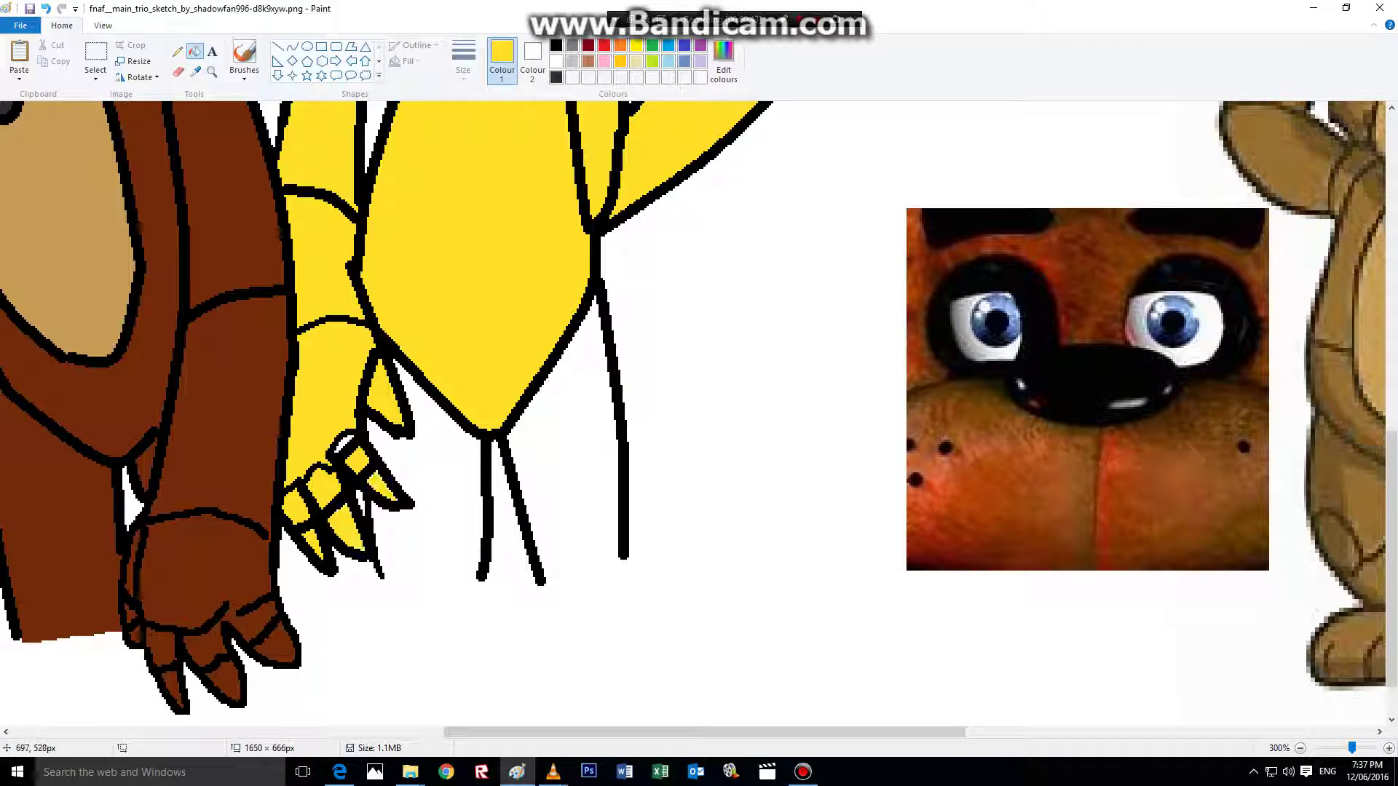
- Close the open lower ends of both chicken legs with yellow pencil lines and fill the legs with yellow
{"action": "left_click", "coordinate": [177, 51]}
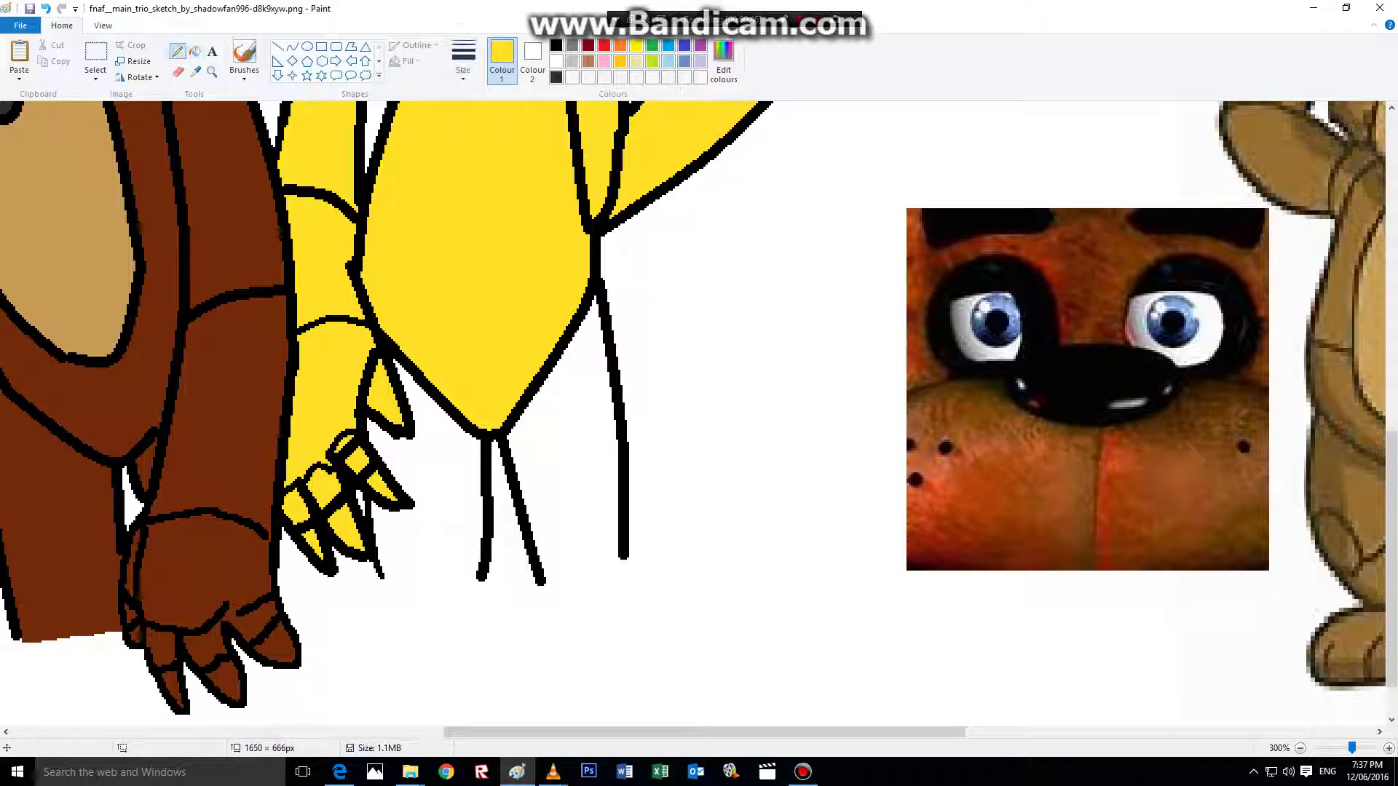
{"action": "left_click_drag", "start_coordinate": [549, 580], "coordinate": [594, 558]}
{"action": "left_click_drag", "start_coordinate": [384, 577], "coordinate": [477, 575]}
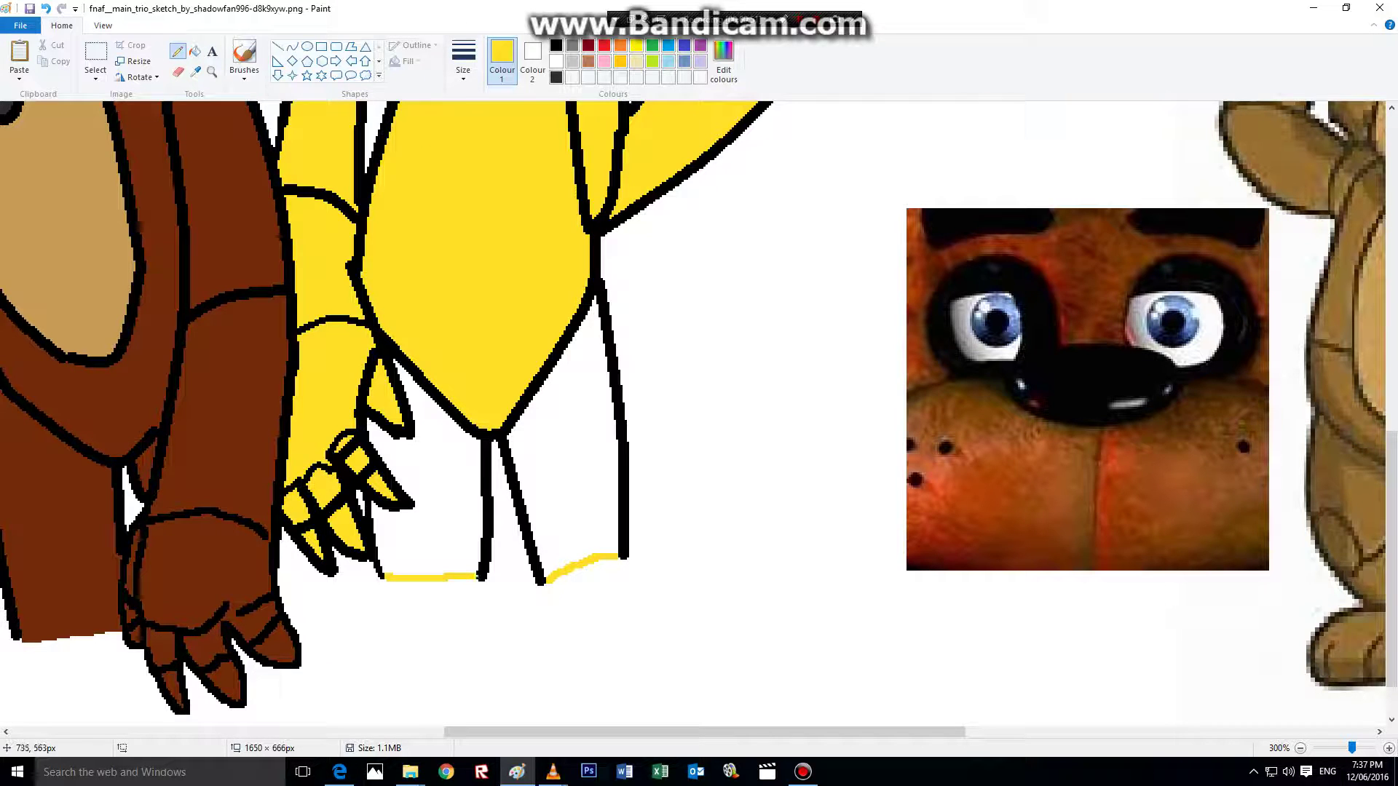
{"action": "left_click", "coordinate": [194, 51]}
{"action": "left_click", "coordinate": [445, 473]}
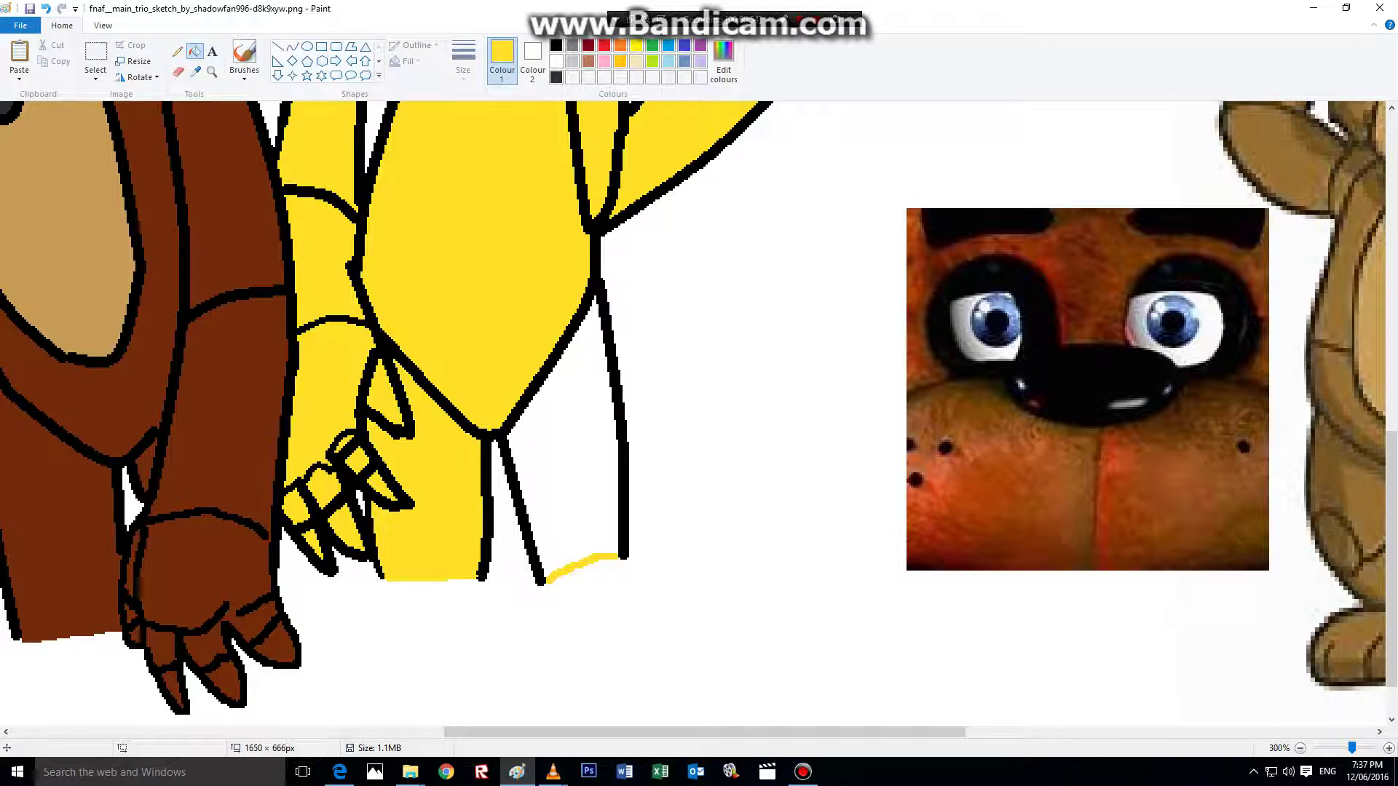
{"action": "left_click", "coordinate": [546, 466]}
- Fill the chicken's beak with gold from the colour palette
{"action": "scroll", "coordinate": [519, 413], "scroll_direction": "up", "scroll_amount": 3}
{"action": "scroll", "coordinate": [531, 451], "scroll_direction": "up", "scroll_amount": 3}
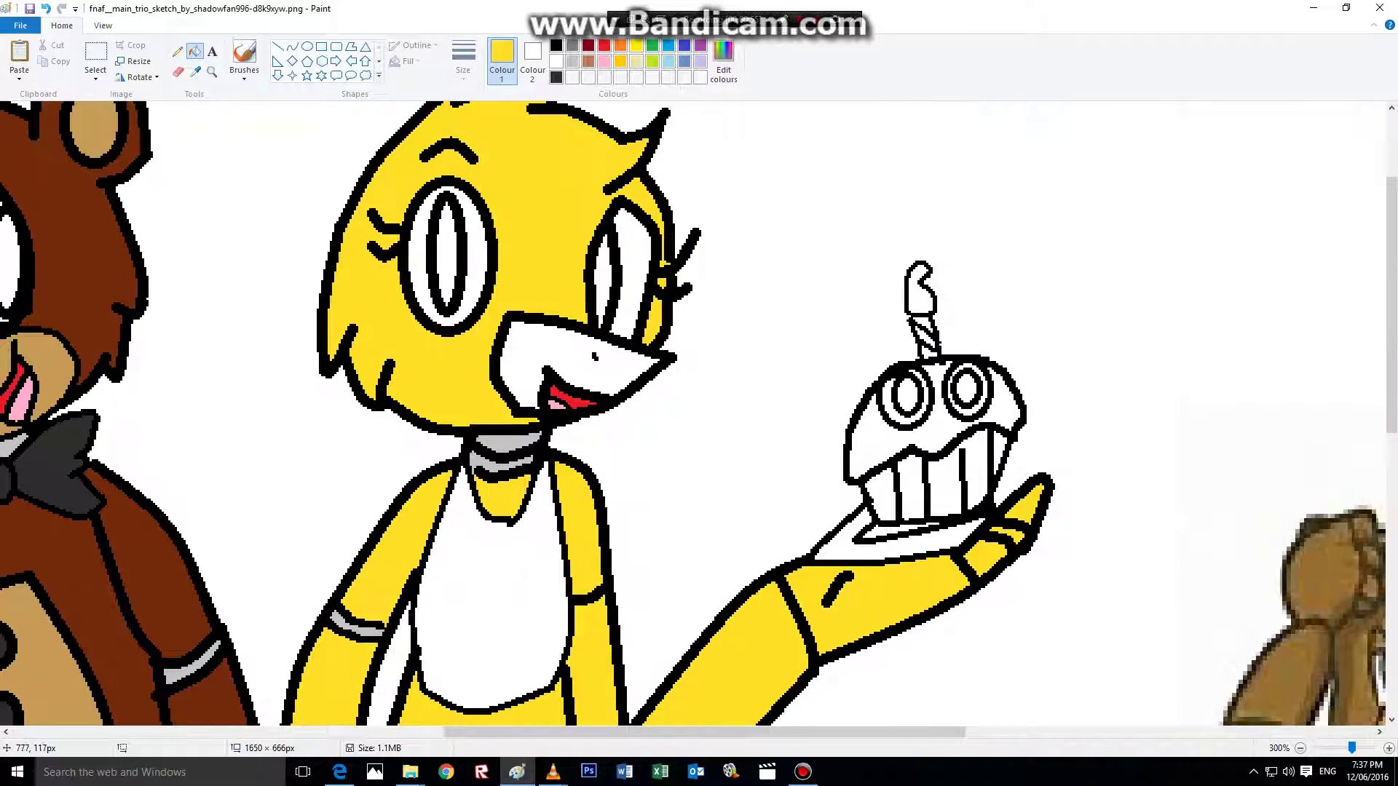
{"action": "left_click", "coordinate": [620, 61]}
{"action": "left_click", "coordinate": [561, 350]}
- Mix a deeper orange, add it to the custom colours, and fill the chicken's beak with it
{"action": "left_click", "coordinate": [723, 60]}
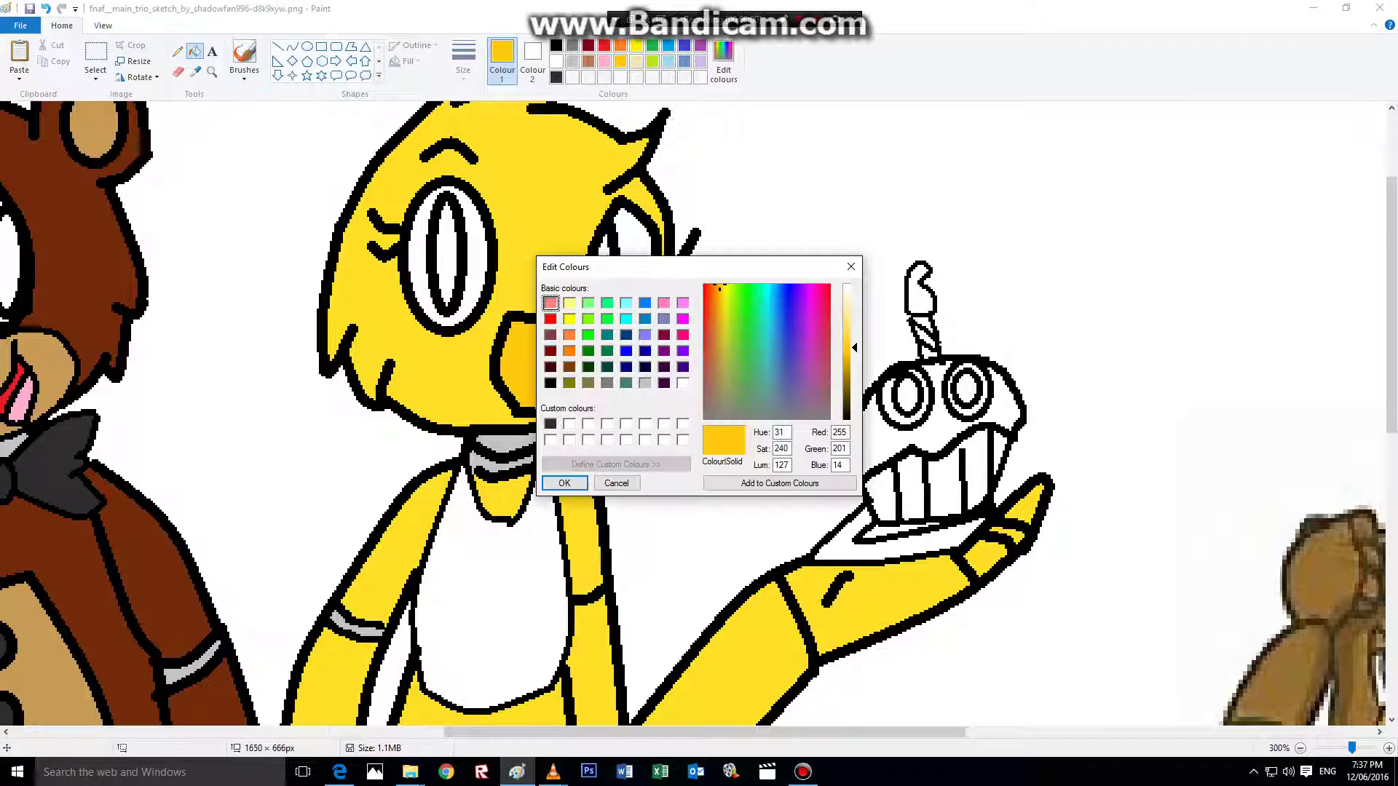
{"action": "left_click_drag", "start_coordinate": [719, 287], "coordinate": [720, 289]}
{"action": "mouse_move", "coordinate": [720, 286]}
{"action": "left_mouse_down"}
{"action": "mouse_move", "coordinate": [722, 309]}
{"action": "mouse_move", "coordinate": [714, 297]}
{"action": "left_mouse_up"}
{"action": "left_click", "coordinate": [780, 483]}
{"action": "left_click", "coordinate": [564, 483]}
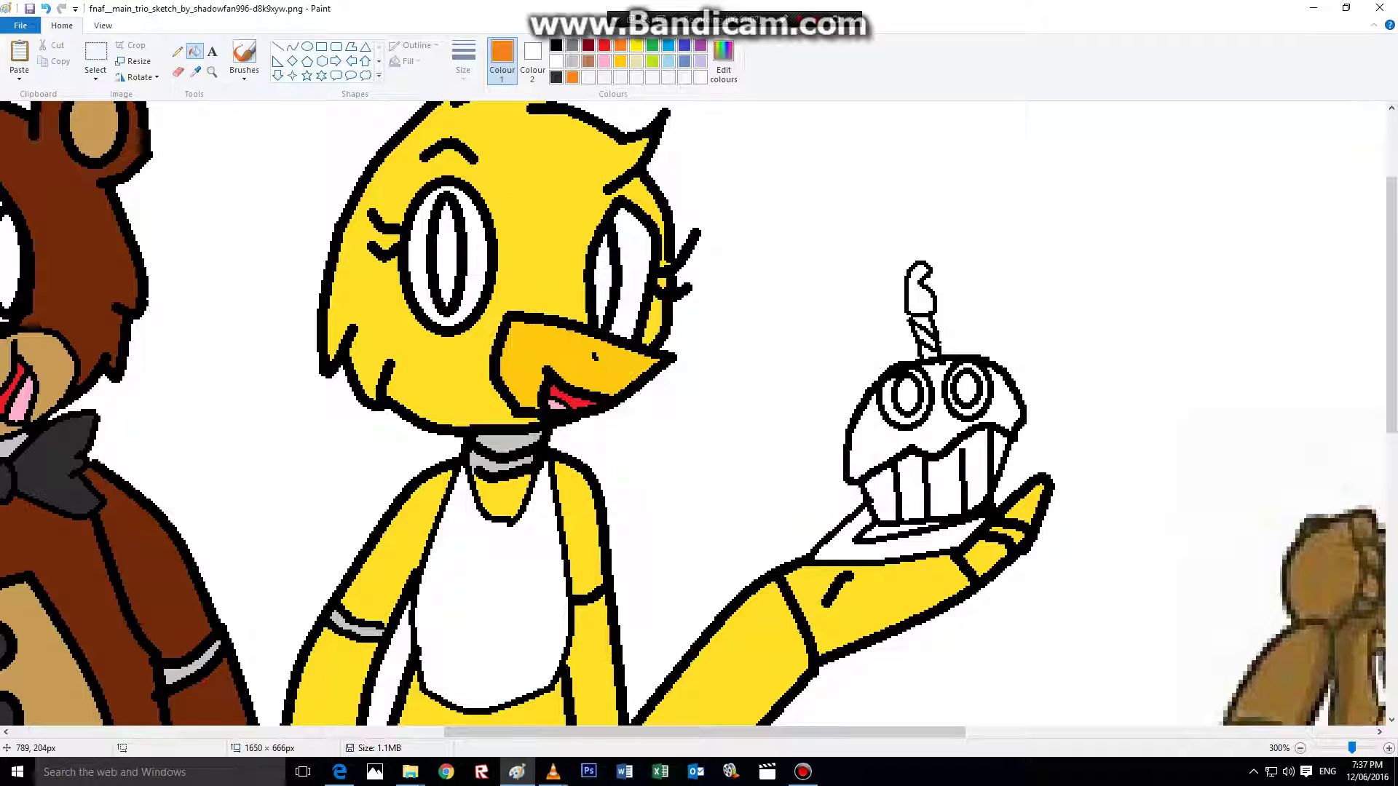
{"action": "left_click", "coordinate": [587, 366]}
- Sample the magenta from the reference chicken's eye and fill both irises of the drawn chicken with it
{"action": "left_click", "coordinate": [211, 70]}
{"action": "right_click", "coordinate": [426, 343]}
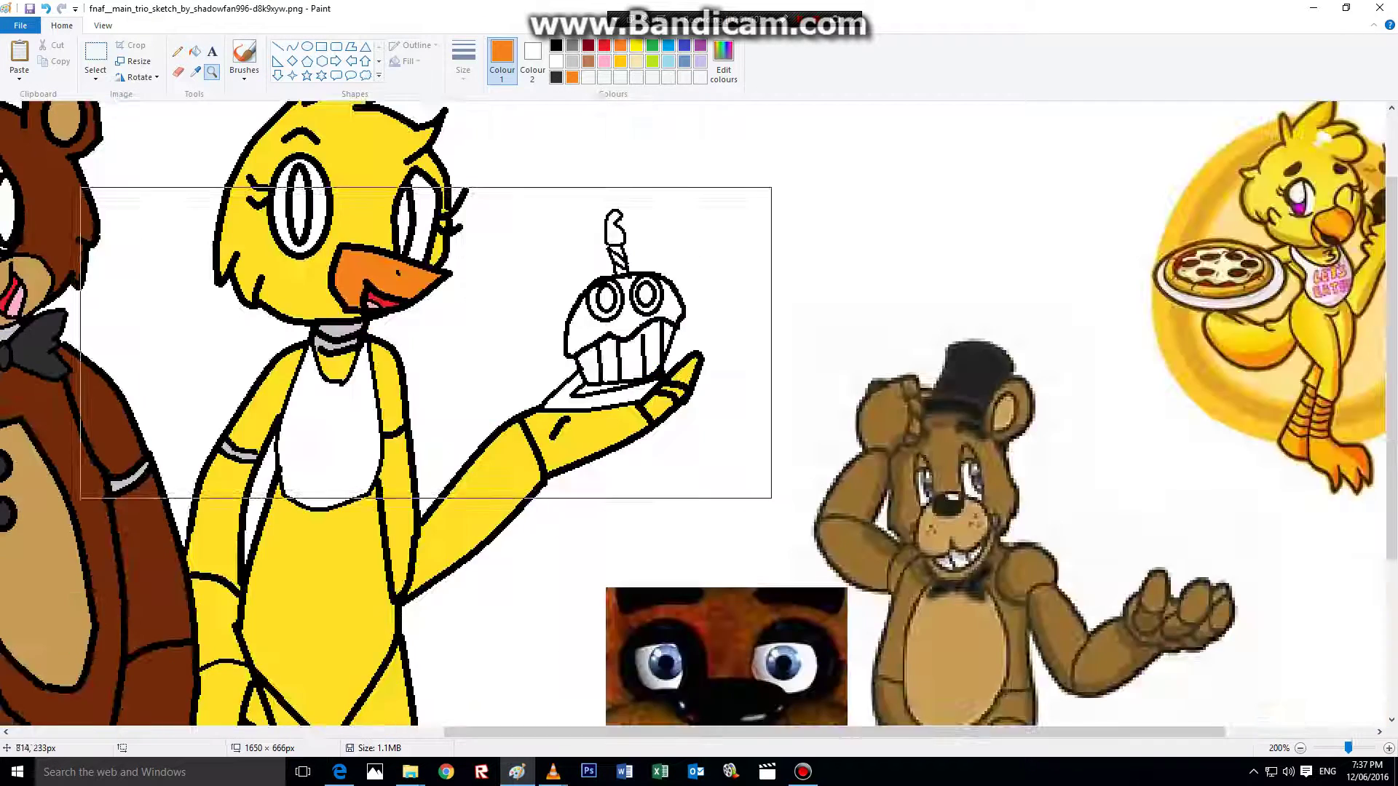
{"action": "right_click", "coordinate": [426, 343]}
{"action": "right_click", "coordinate": [559, 428]}
{"action": "left_click", "coordinate": [552, 308]}
{"action": "left_click", "coordinate": [856, 308]}
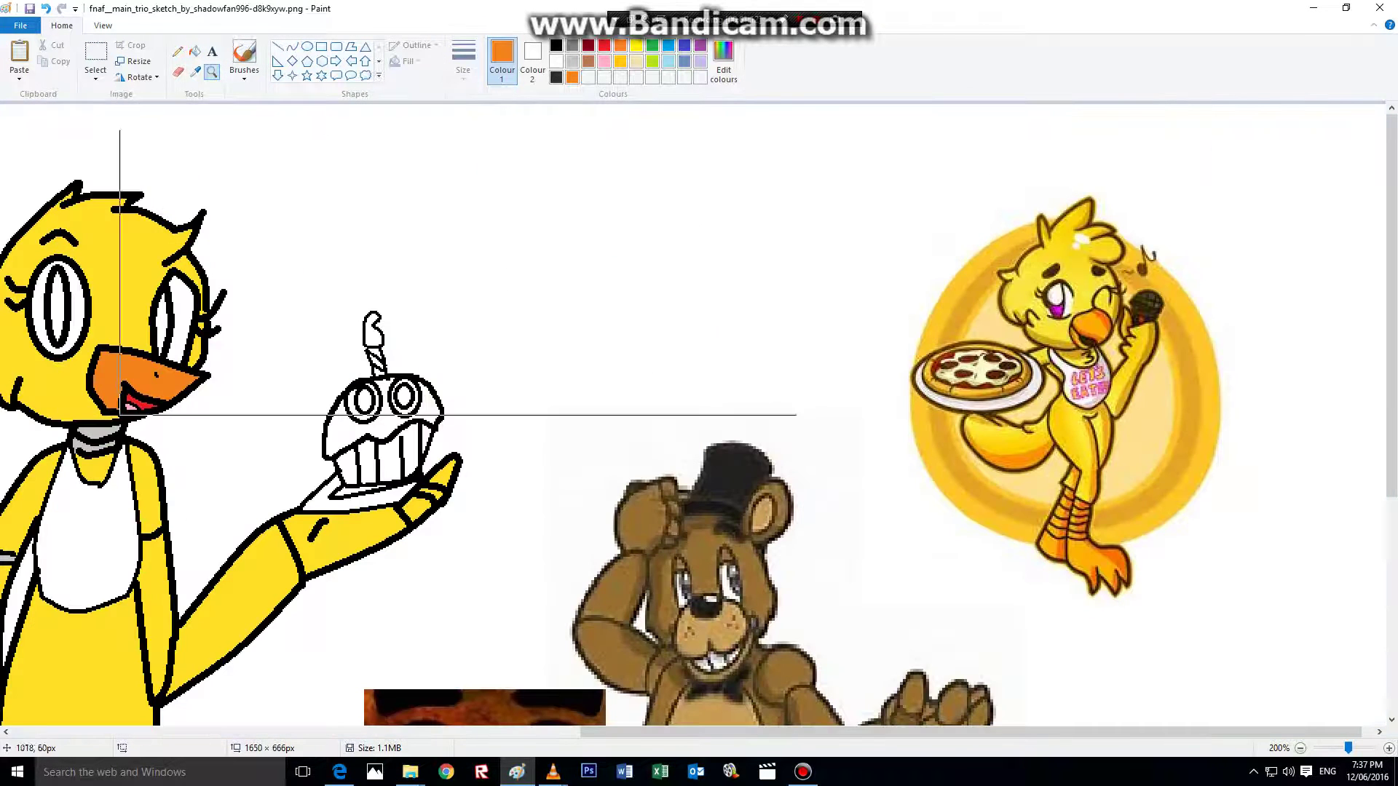
{"action": "left_click", "coordinate": [195, 71]}
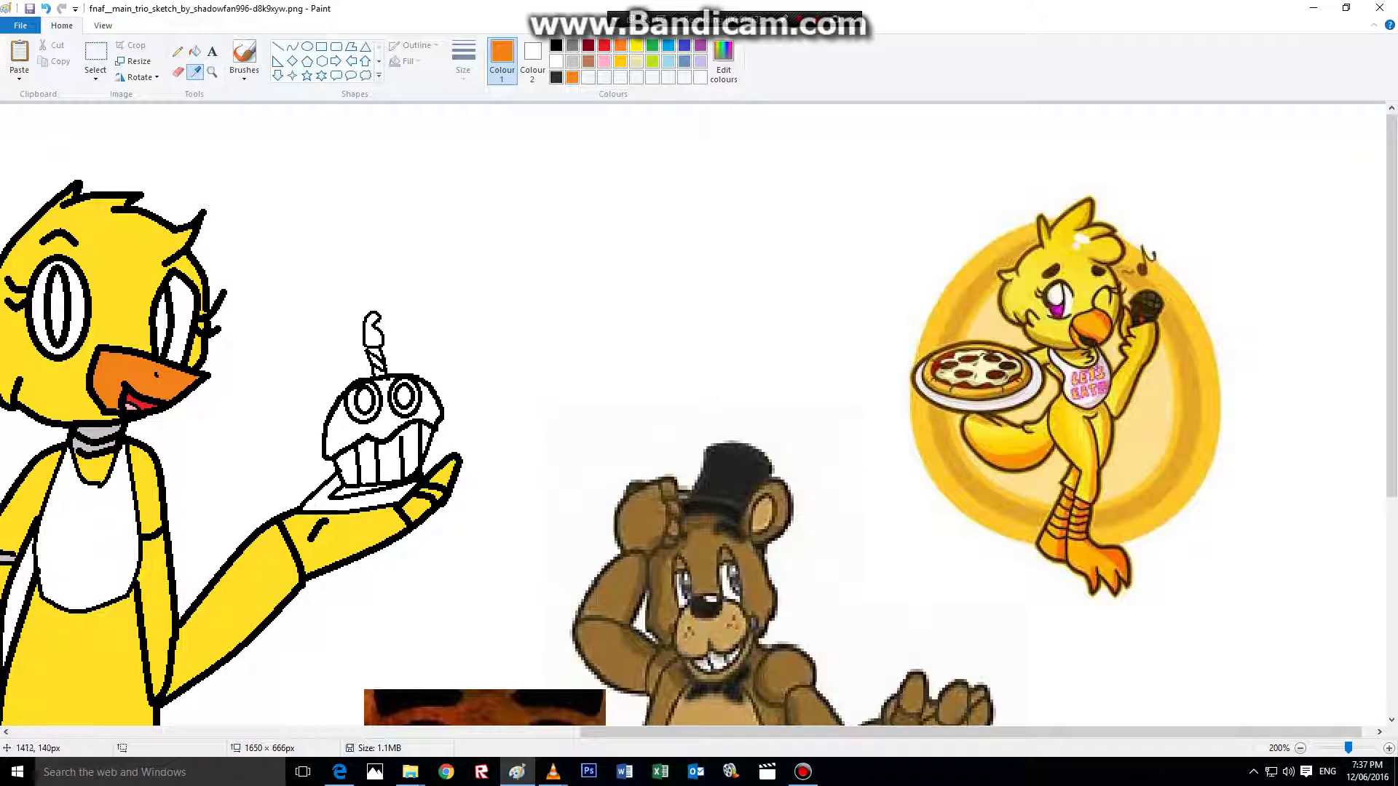
{"action": "left_click", "coordinate": [1054, 308]}
{"action": "left_click", "coordinate": [56, 306]}
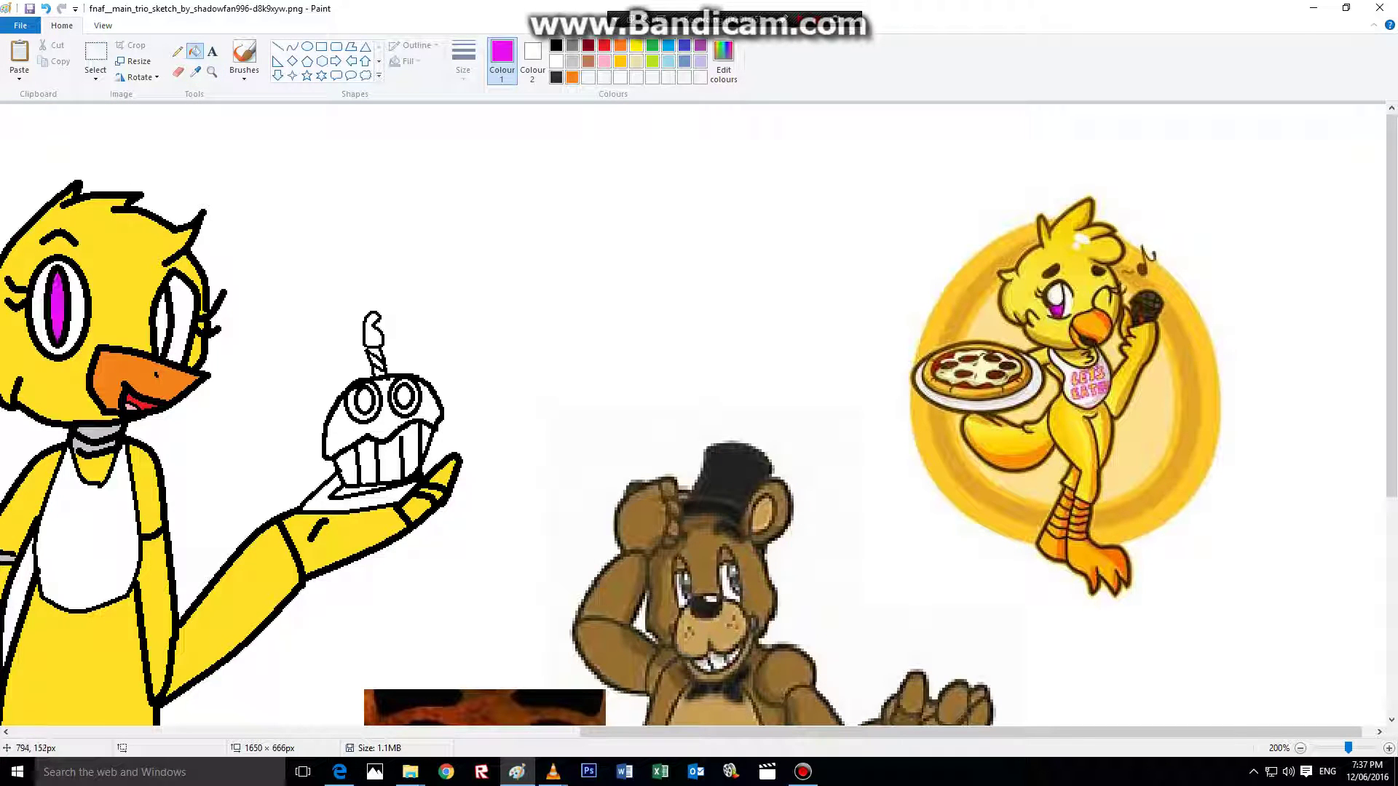
{"action": "left_click", "coordinate": [161, 325]}
- Sample the blue from the eye in the bear face photo and fill both irises of the drawn bear
{"action": "left_click_drag", "start_coordinate": [619, 732], "coordinate": [389, 731]}
{"action": "left_click", "coordinate": [195, 71]}
{"action": "scroll", "coordinate": [743, 384], "scroll_direction": "down", "scroll_amount": 3}
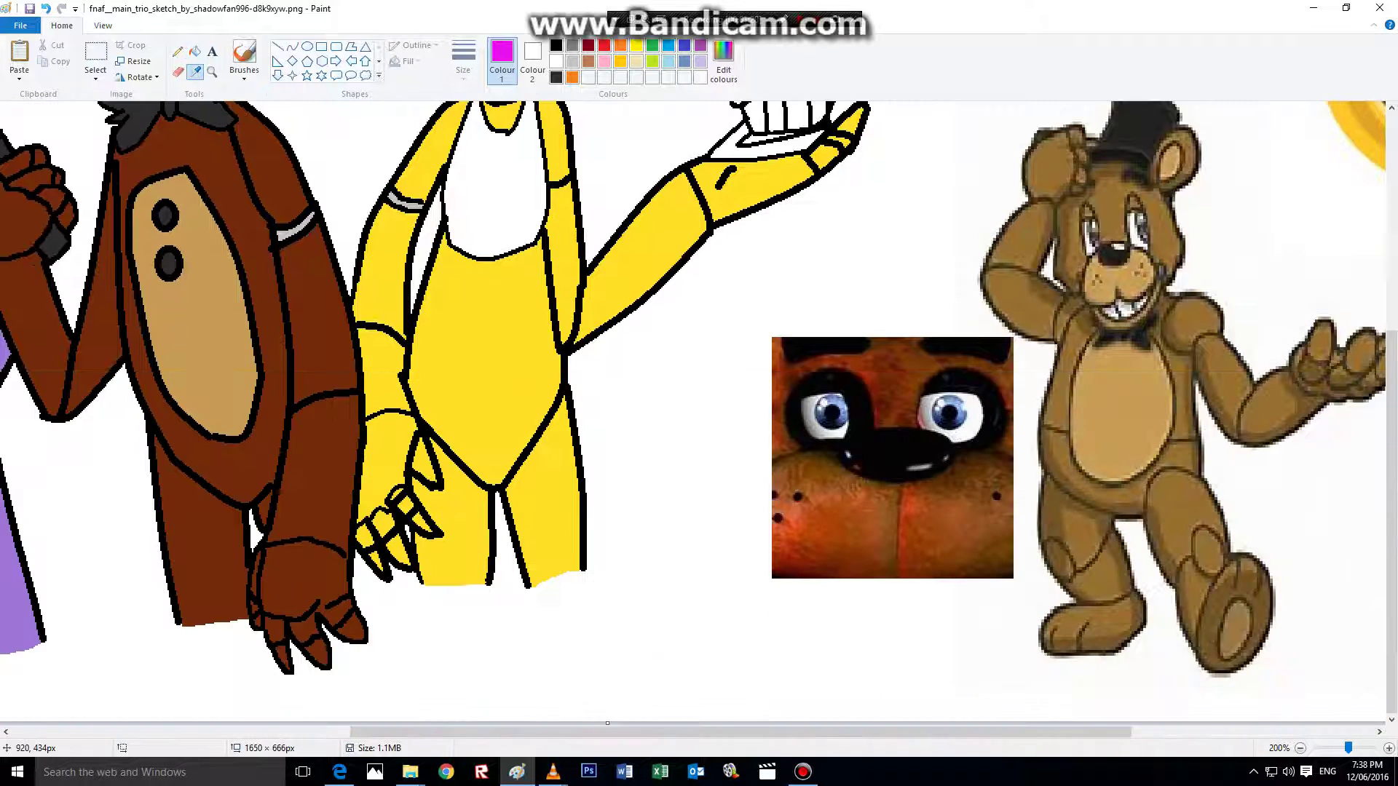
{"action": "left_click", "coordinate": [837, 401]}
{"action": "left_click_drag", "start_coordinate": [808, 732], "coordinate": [736, 732]}
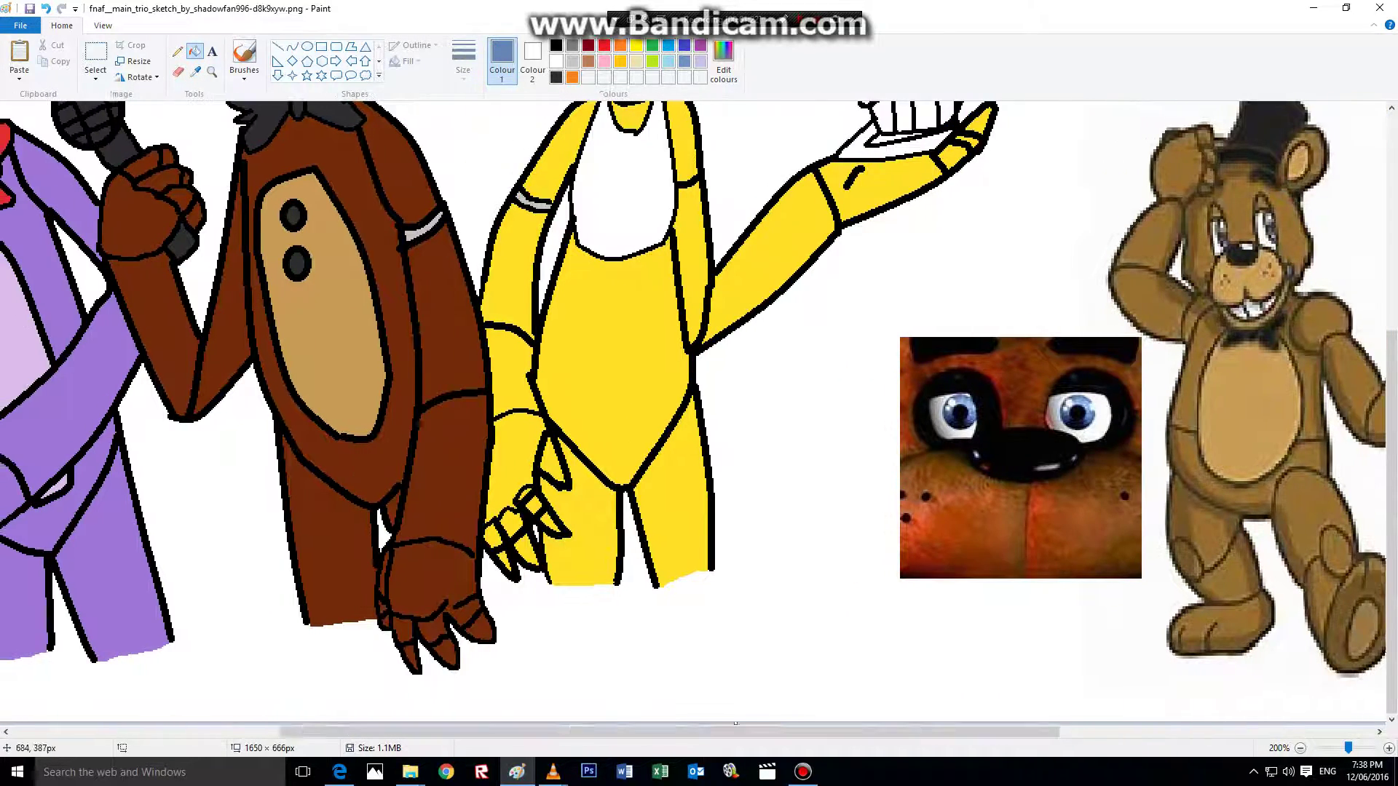
{"action": "scroll", "coordinate": [735, 466], "scroll_direction": "up", "scroll_amount": 3}
{"action": "left_click", "coordinate": [299, 271]}
{"action": "left_click", "coordinate": [207, 302]}
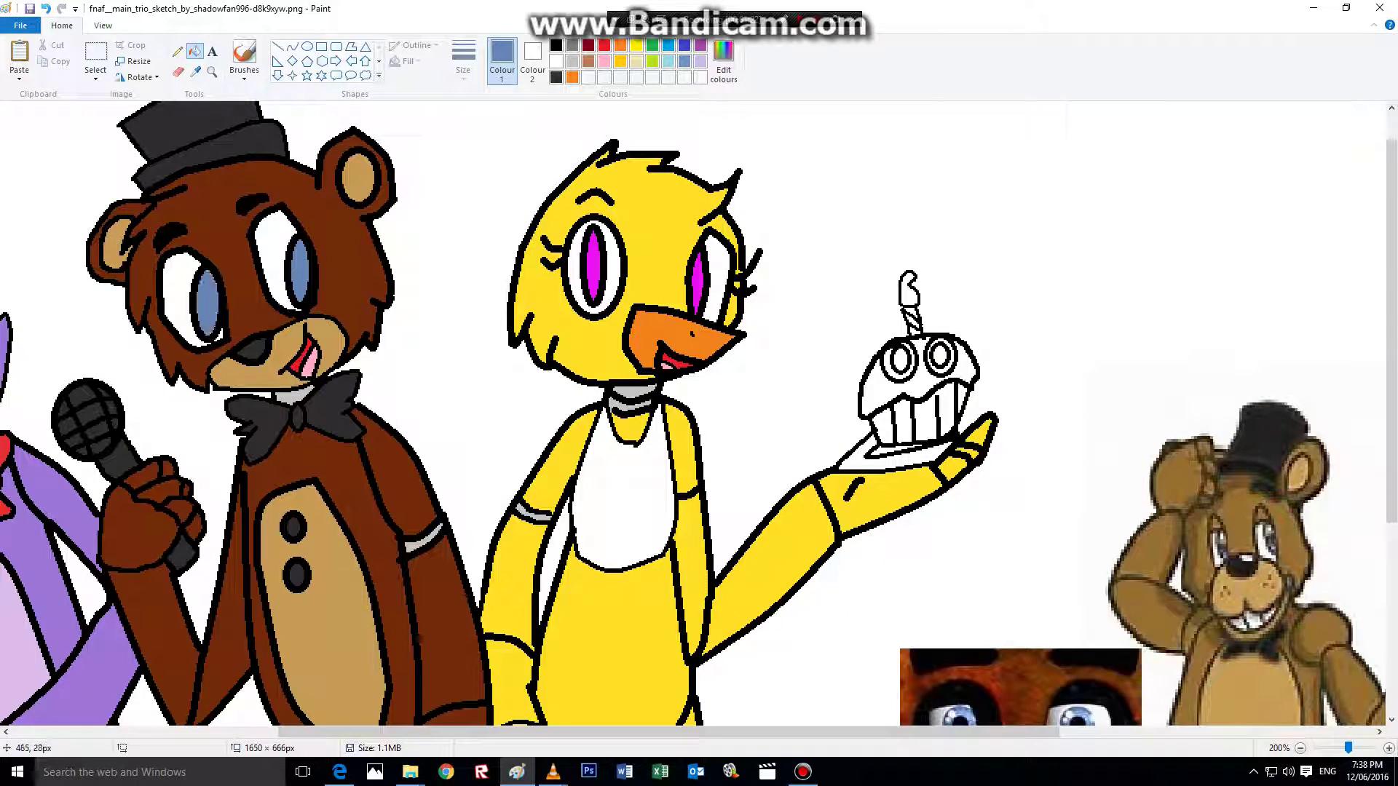
- Darken the eye blue to RGB 80, 118, 169 and add it to the custom colours for shading the bear's eyes
{"action": "left_click", "coordinate": [211, 71]}
{"action": "left_click", "coordinate": [347, 263]}
{"action": "left_click", "coordinate": [510, 364]}
{"action": "left_click", "coordinate": [280, 179]}
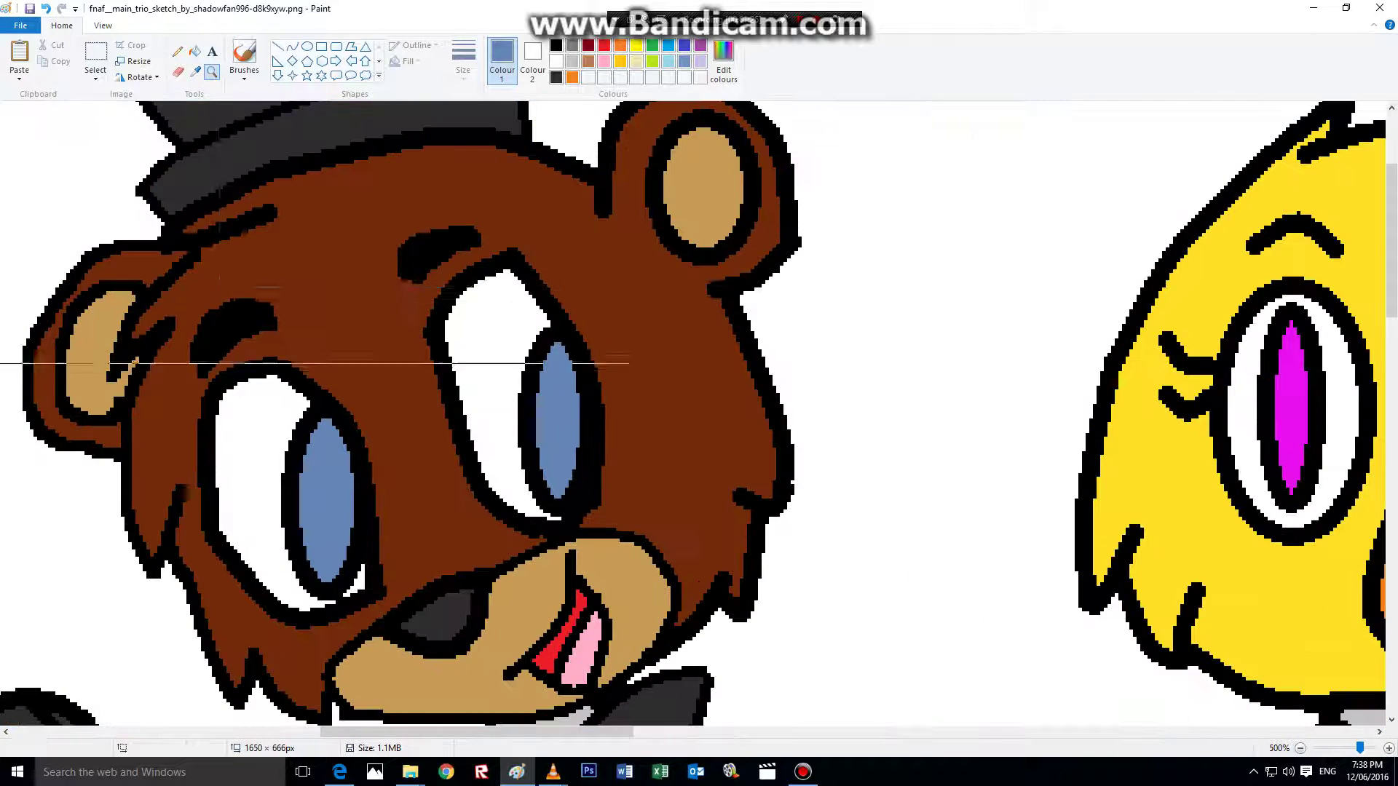
{"action": "left_click", "coordinate": [724, 62]}
{"action": "left_click_drag", "start_coordinate": [853, 343], "coordinate": [854, 354]}
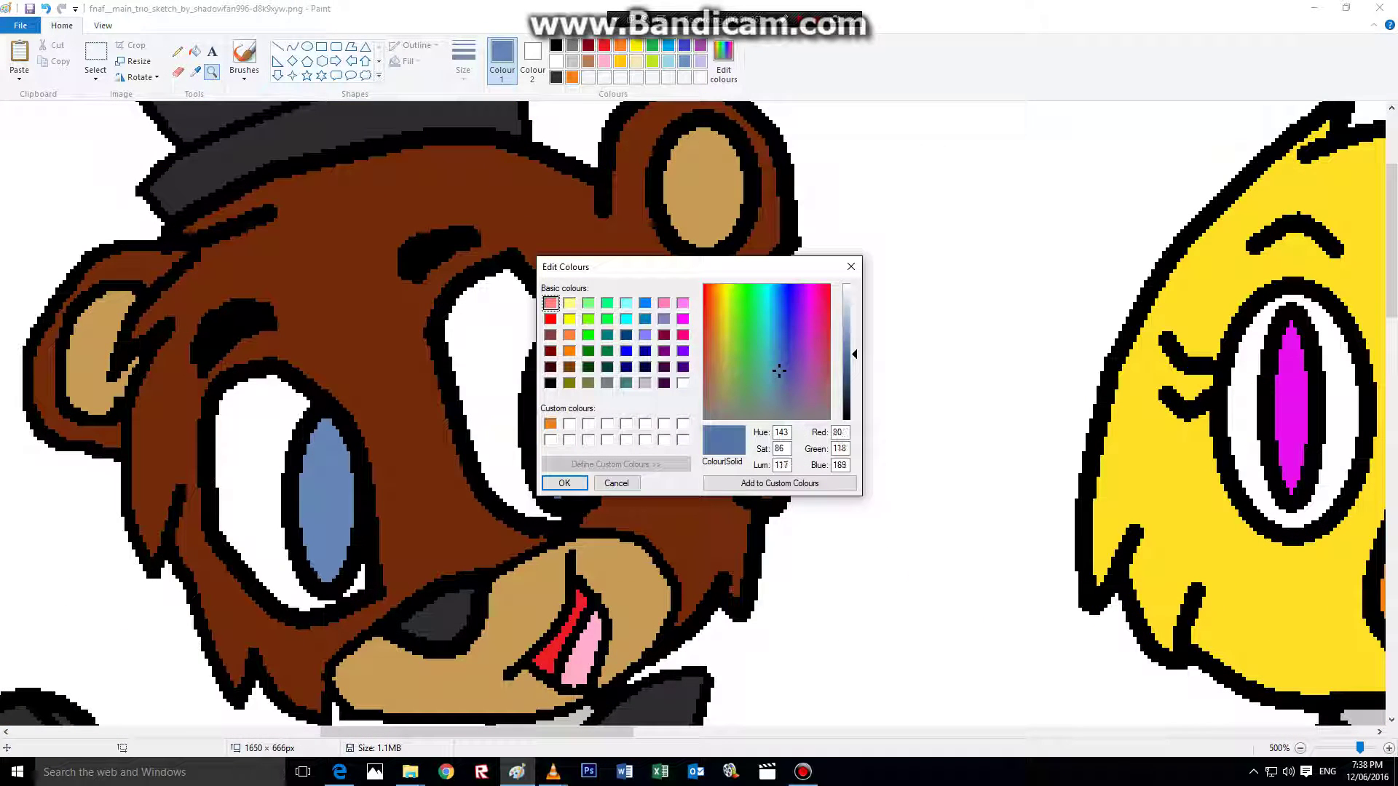
{"action": "left_click", "coordinate": [780, 483]}
{"action": "left_click", "coordinate": [564, 483]}
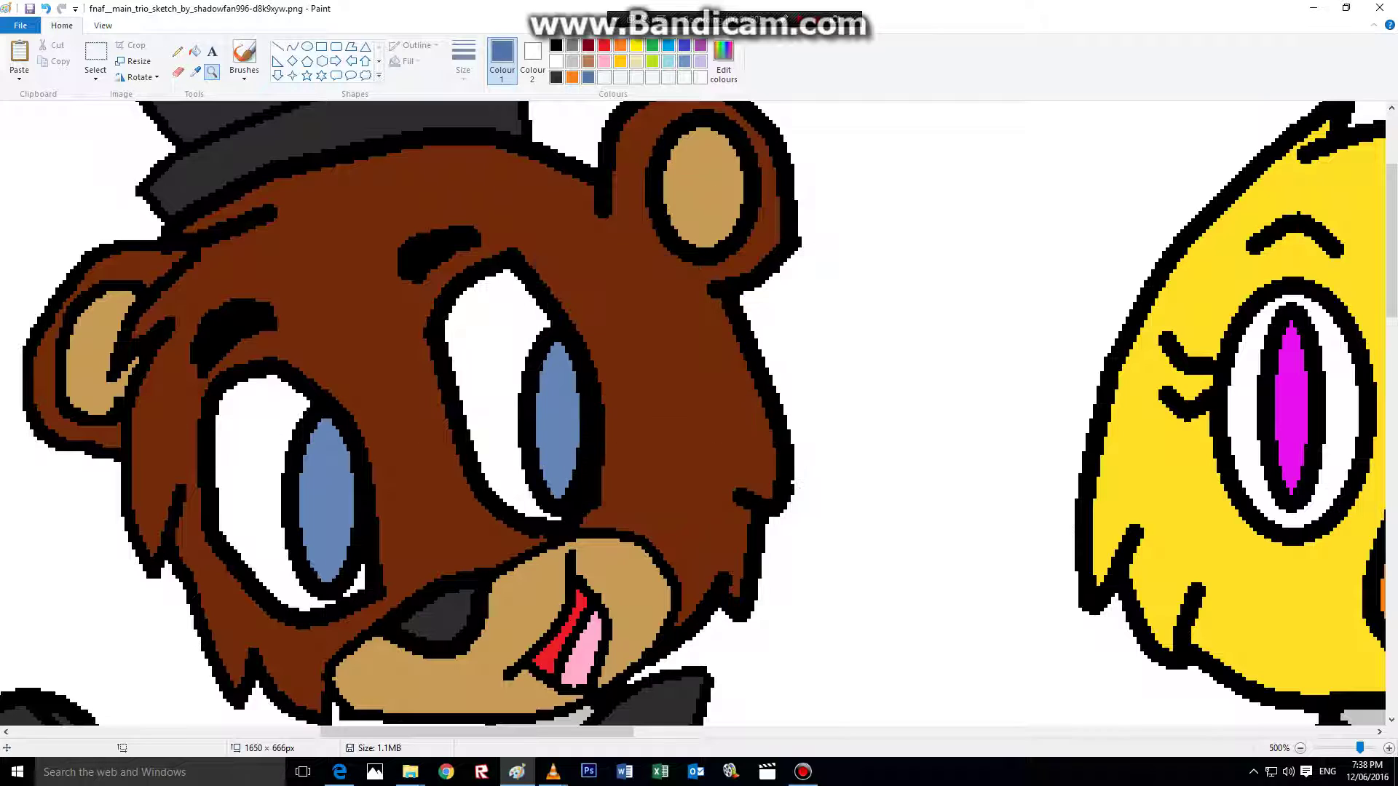
- Paint a darker blue shading band across the upper part of both bear irises with a textured brush
{"action": "left_click", "coordinate": [244, 73]}
{"action": "left_click", "coordinate": [328, 101]}
{"action": "mouse_move", "coordinate": [295, 439]}
{"action": "left_mouse_down"}
{"action": "mouse_move", "coordinate": [357, 466]}
{"action": "mouse_move", "coordinate": [328, 444]}
{"action": "mouse_move", "coordinate": [324, 418]}
{"action": "left_mouse_up"}
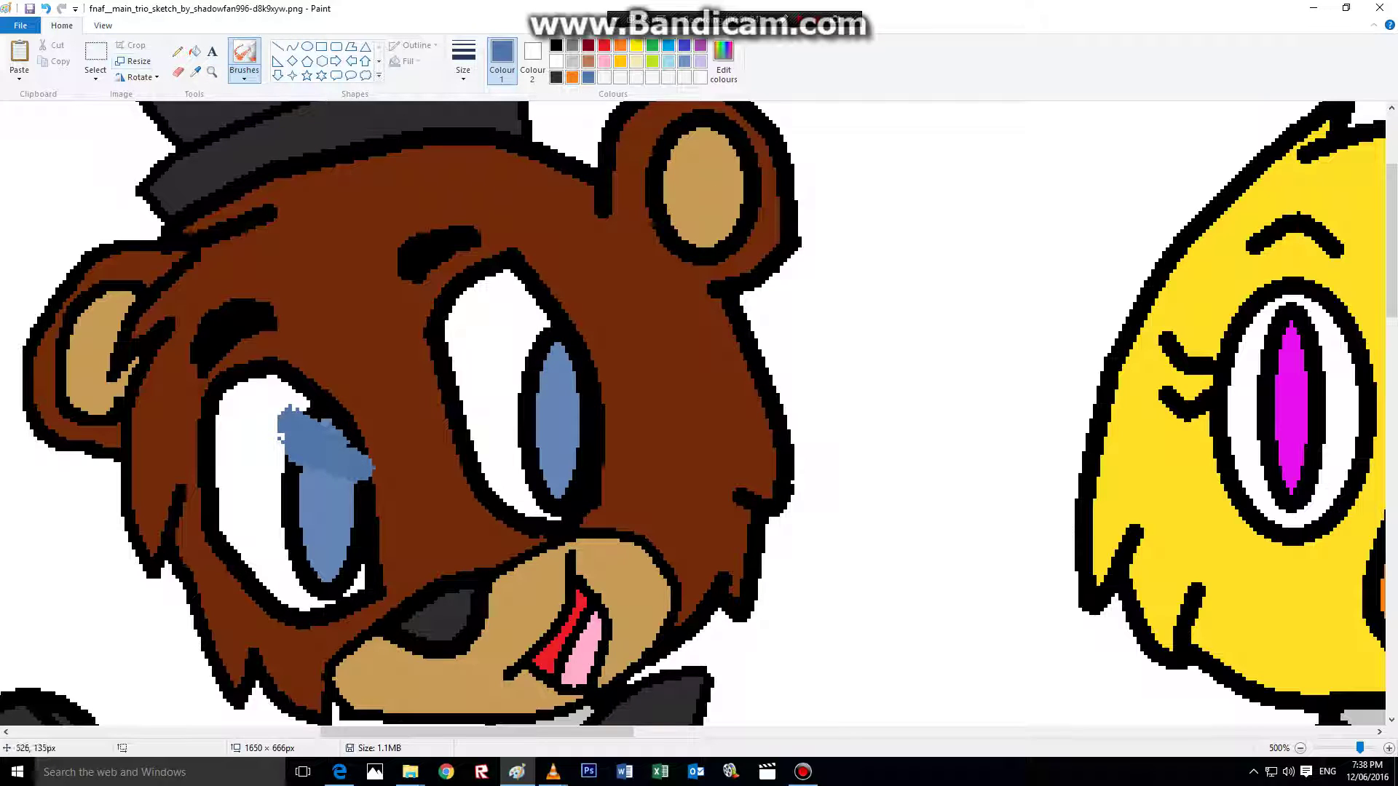
{"action": "mouse_move", "coordinate": [531, 362]}
{"action": "left_mouse_down"}
{"action": "mouse_move", "coordinate": [586, 383]}
{"action": "mouse_move", "coordinate": [553, 361]}
{"action": "left_mouse_up"}
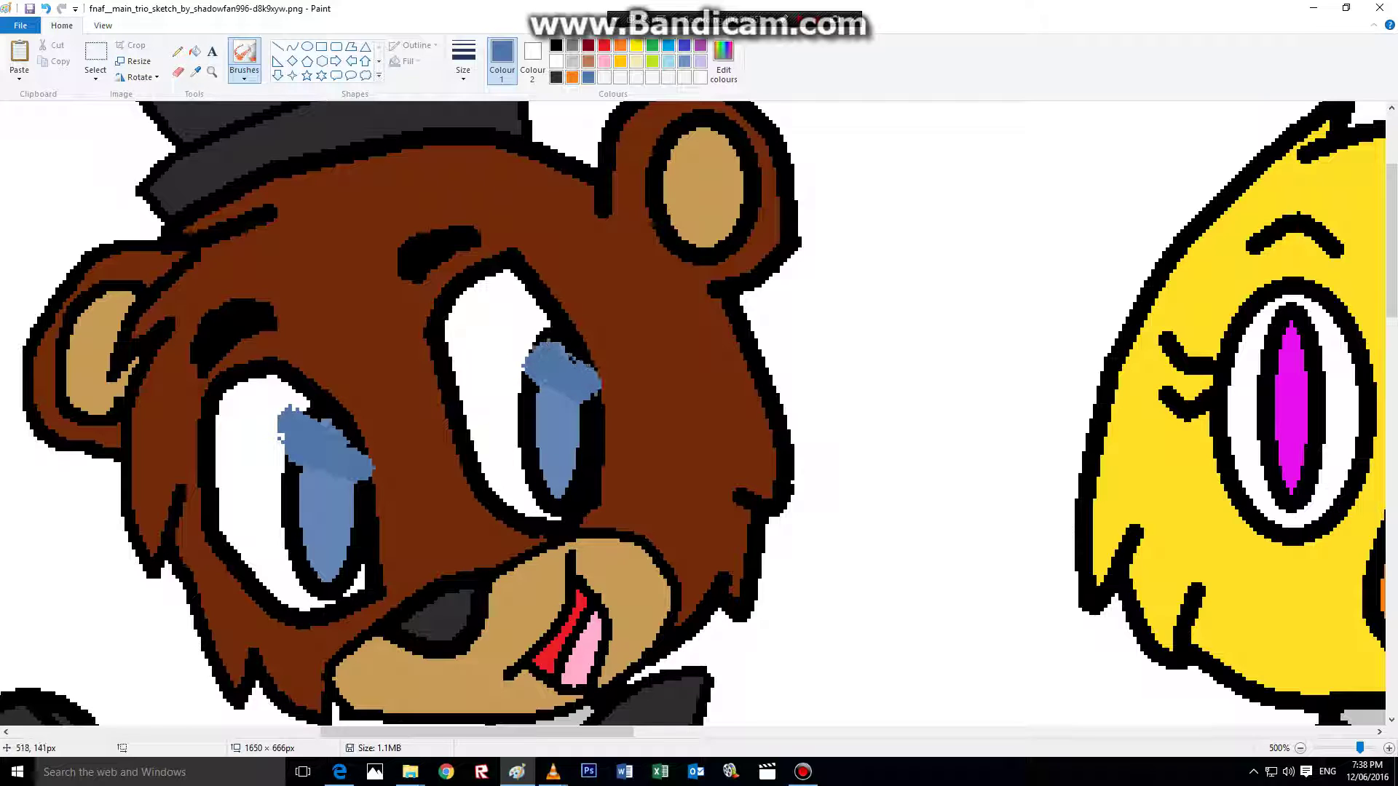
- Darken the blue to RGB 69, 102, 146, add it to the custom colours and paint a second shading band across both bear irises
{"action": "left_click", "coordinate": [723, 62]}
{"action": "left_click", "coordinate": [848, 360]}
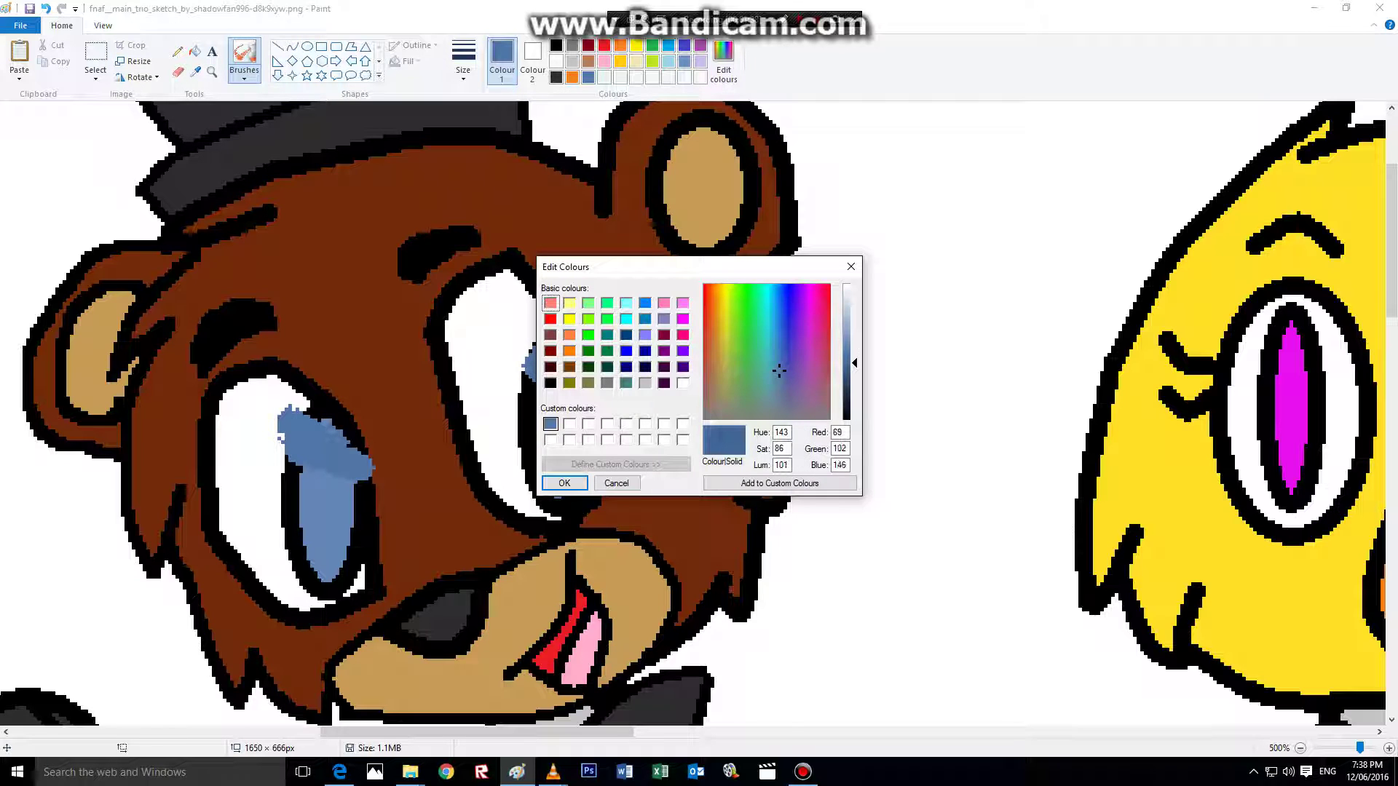
{"action": "left_click", "coordinate": [779, 484]}
{"action": "left_click", "coordinate": [564, 483]}
{"action": "mouse_move", "coordinate": [523, 415]}
{"action": "left_mouse_down"}
{"action": "mouse_move", "coordinate": [578, 430]}
{"action": "mouse_move", "coordinate": [515, 382]}
{"action": "left_mouse_up"}
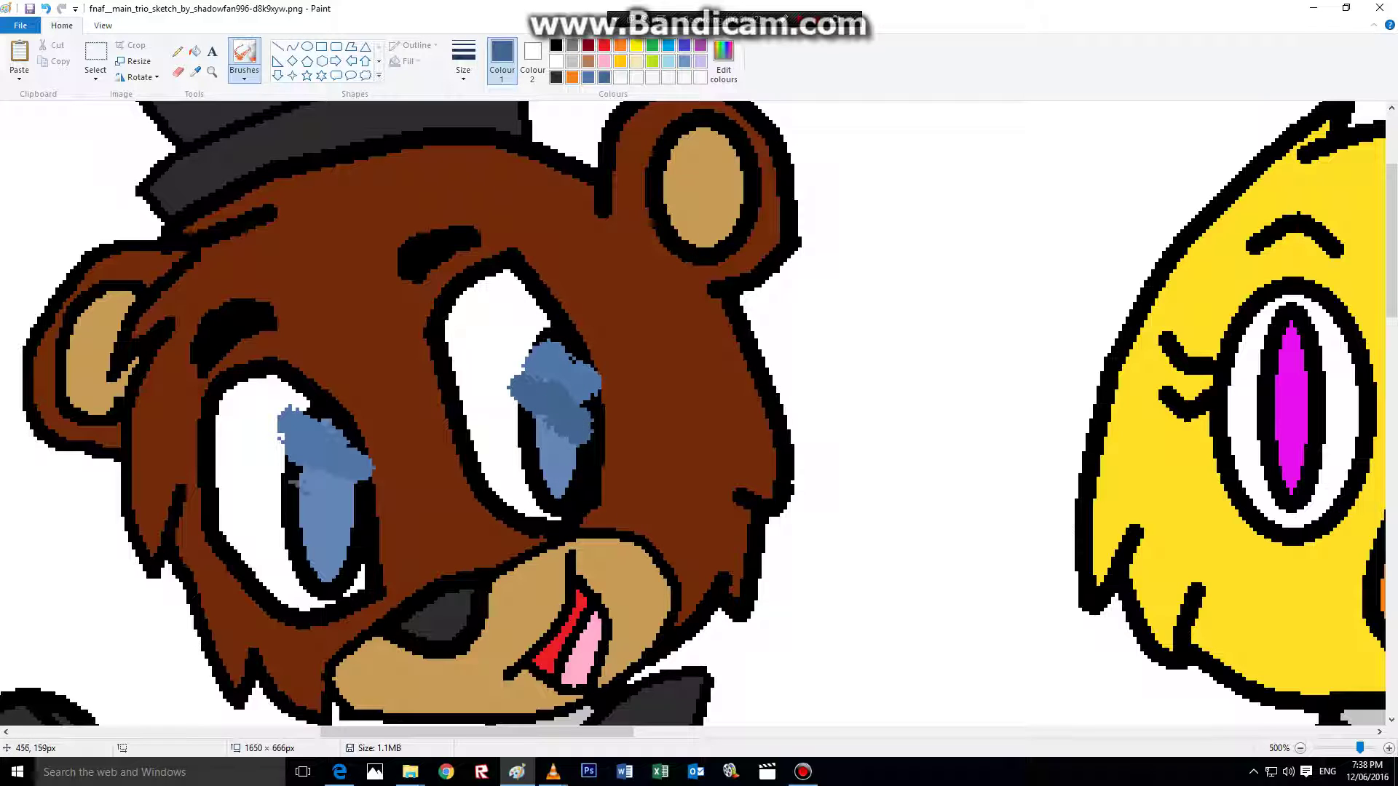
{"action": "left_click_drag", "start_coordinate": [301, 483], "coordinate": [348, 489]}
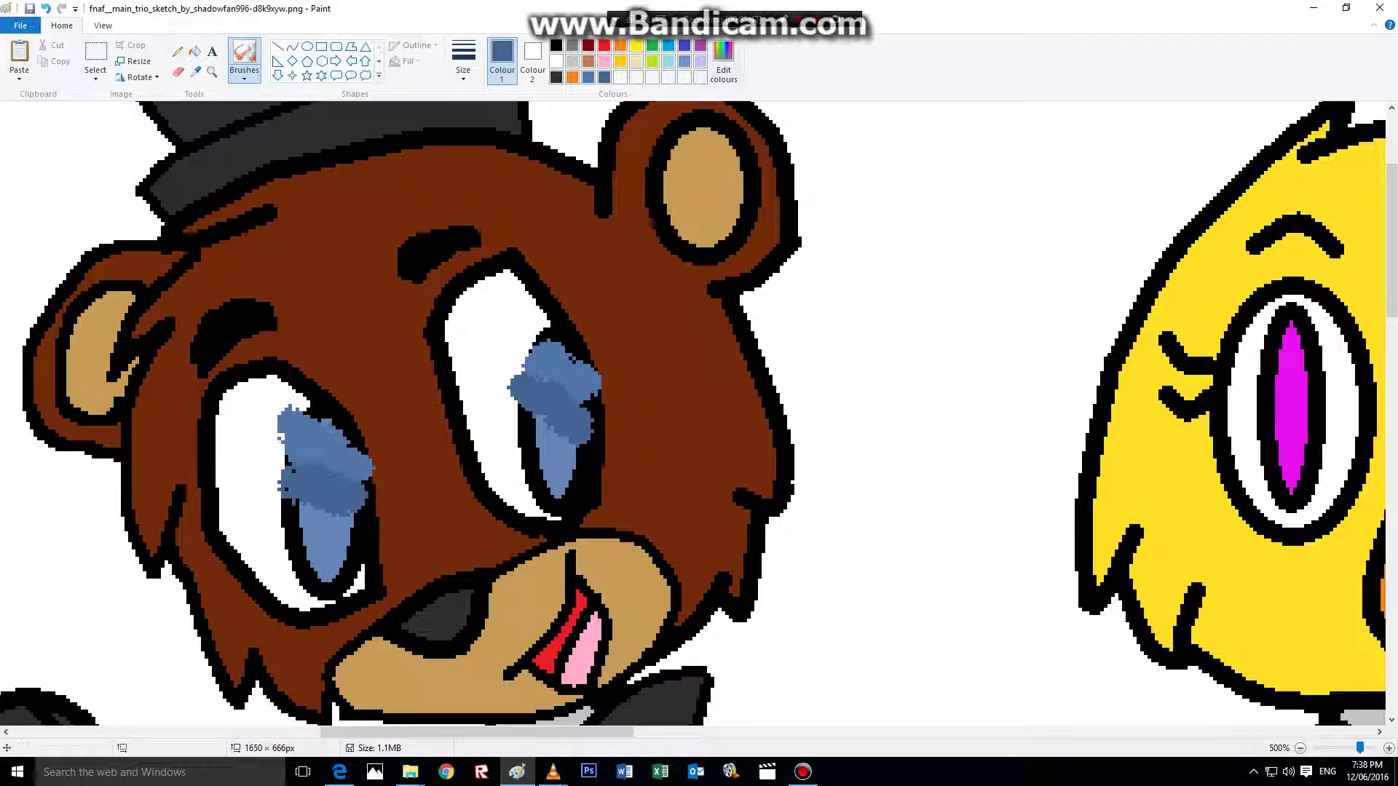
- Darken the blue to RGB 54, 81, 116, add it to the custom colours and paint a third band below the previous one on both irises
{"action": "left_click", "coordinate": [723, 62]}
{"action": "left_click", "coordinate": [847, 374]}
{"action": "left_click", "coordinate": [779, 484]}
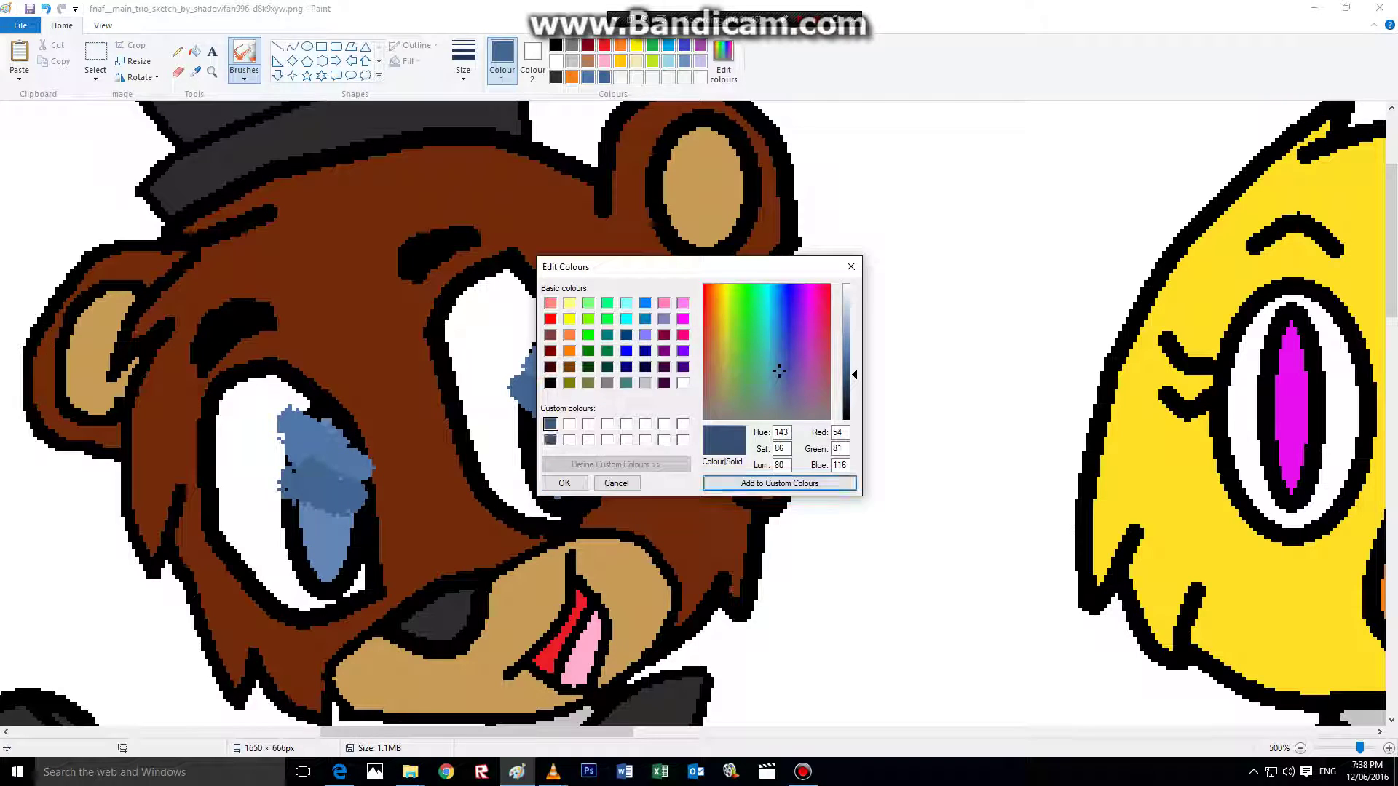
{"action": "left_click", "coordinate": [564, 483]}
{"action": "mouse_move", "coordinate": [539, 437]}
{"action": "left_mouse_down"}
{"action": "mouse_move", "coordinate": [586, 473]}
{"action": "mouse_move", "coordinate": [532, 415]}
{"action": "left_mouse_up"}
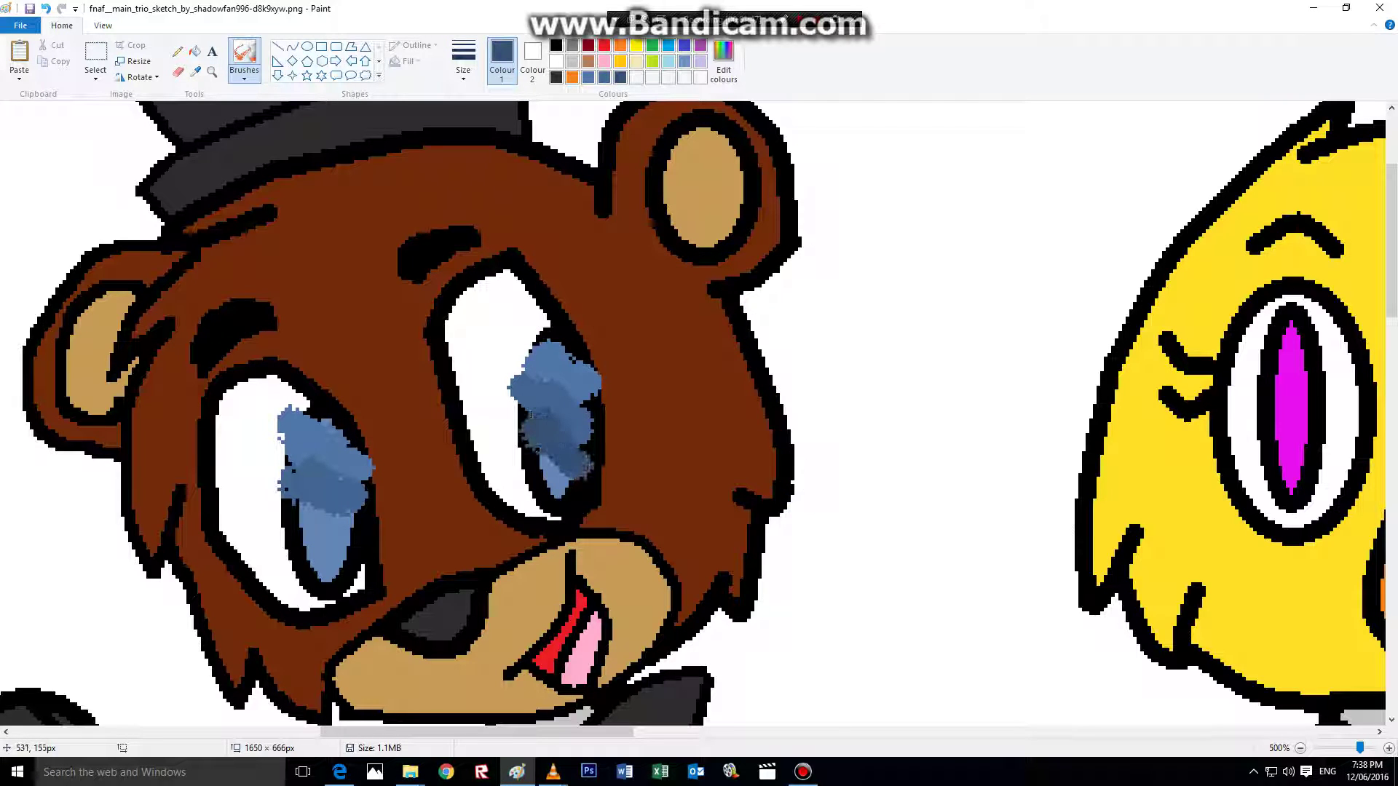
{"action": "mouse_move", "coordinate": [320, 510]}
{"action": "left_mouse_down"}
{"action": "mouse_move", "coordinate": [291, 532]}
{"action": "mouse_move", "coordinate": [364, 564]}
{"action": "mouse_move", "coordinate": [317, 510]}
{"action": "left_mouse_up"}
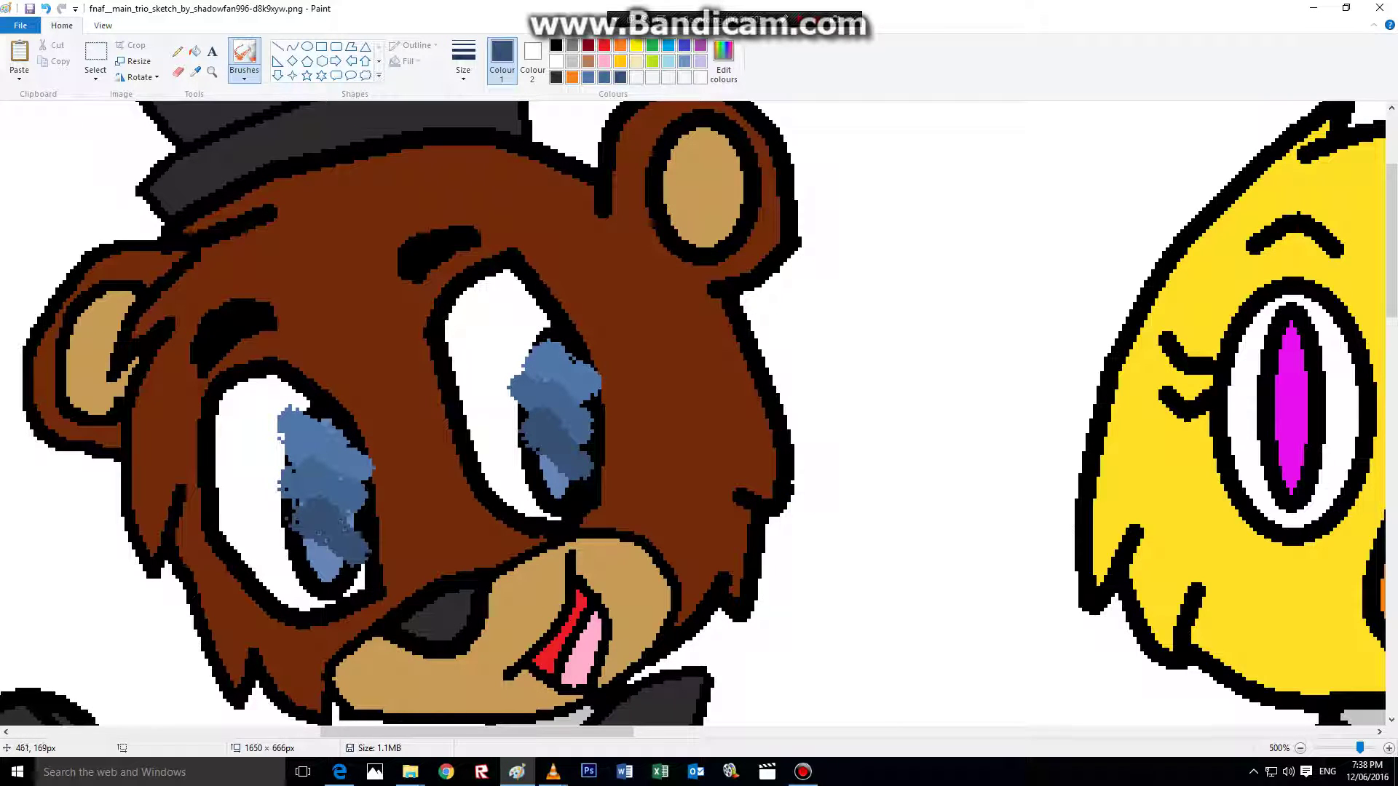
- Darken the blue to RGB 46, 68, 99, add it to the custom colours and paint the bottom of both bear irises
{"action": "left_click", "coordinate": [723, 61]}
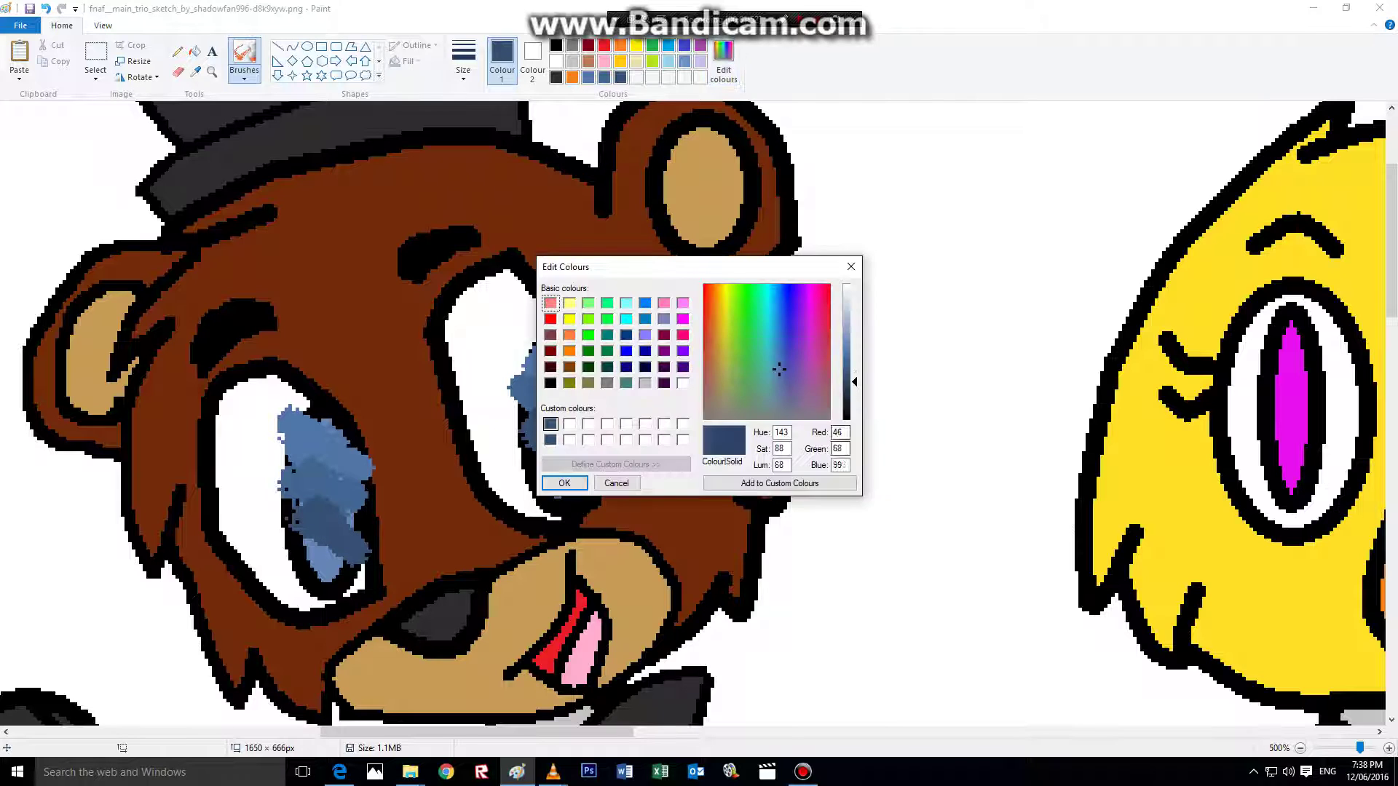
{"action": "left_click", "coordinate": [780, 483]}
{"action": "left_click", "coordinate": [564, 483]}
{"action": "left_click_drag", "start_coordinate": [548, 476], "coordinate": [561, 491]}
{"action": "mouse_move", "coordinate": [328, 568]}
{"action": "left_mouse_down"}
{"action": "mouse_move", "coordinate": [313, 557]}
{"action": "mouse_move", "coordinate": [342, 579]}
{"action": "left_mouse_up"}
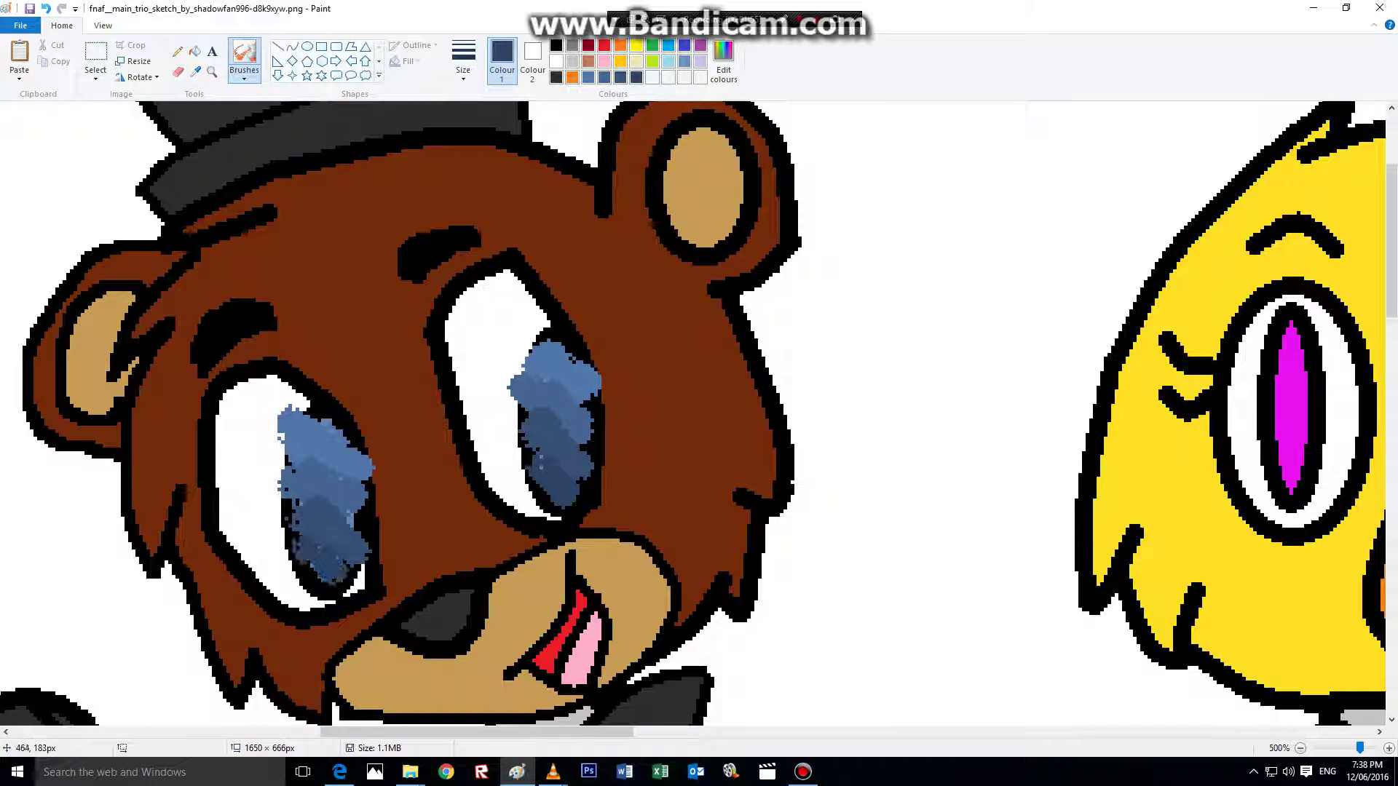
- Redraw the left outlines of both bear irises with thick black curves over the smeared blue shading
{"action": "left_click", "coordinate": [211, 71]}
{"action": "left_click", "coordinate": [366, 347]}
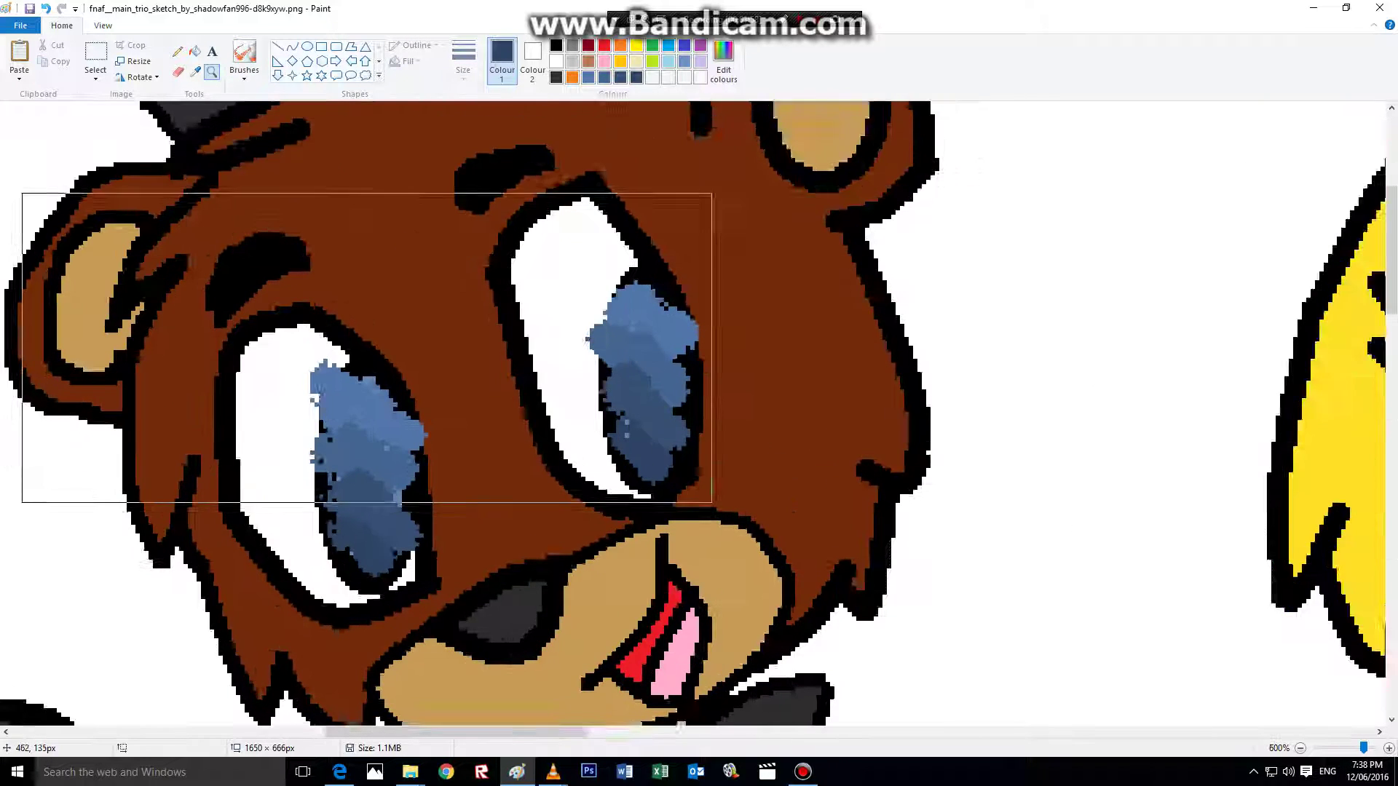
{"action": "left_click", "coordinate": [366, 346]}
{"action": "left_click", "coordinate": [292, 45]}
{"action": "left_click", "coordinate": [556, 45]}
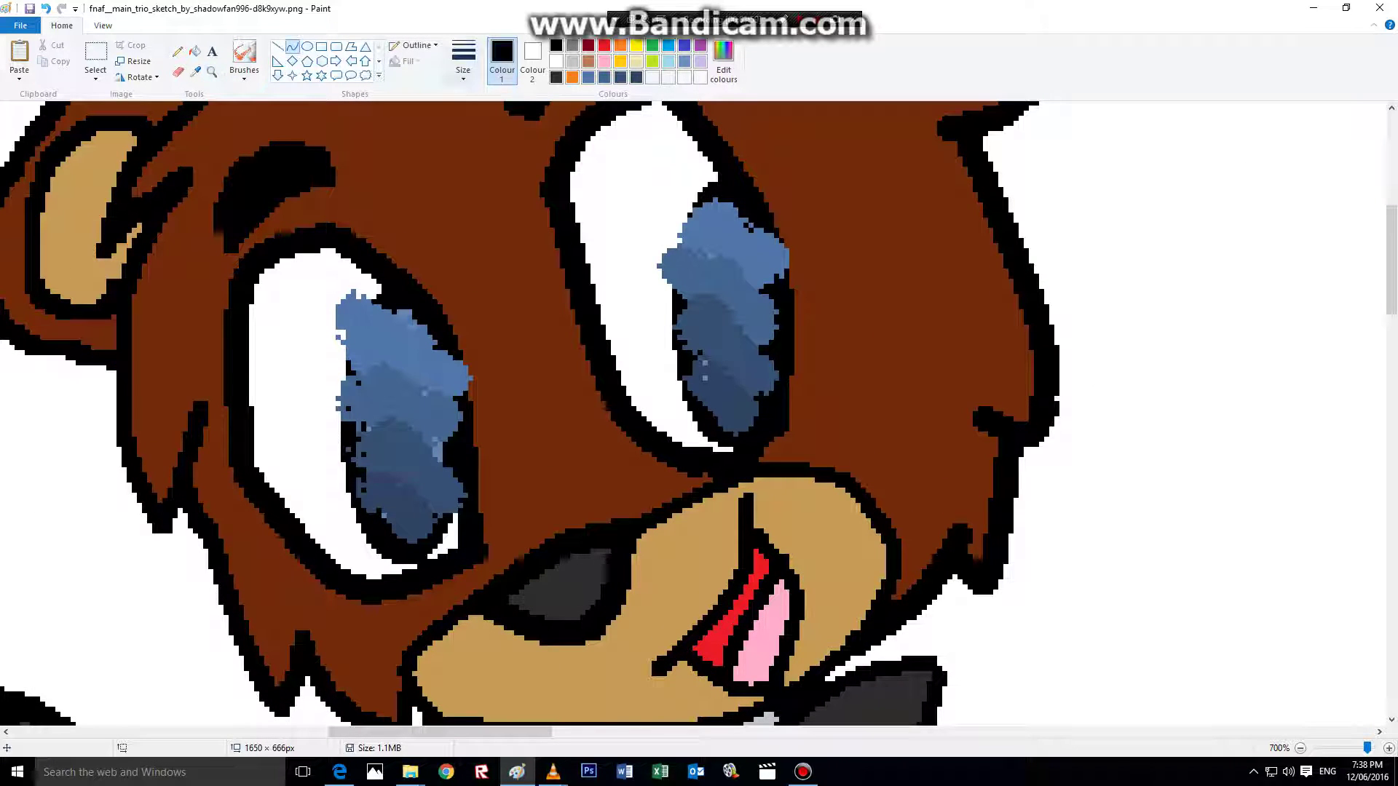
{"action": "left_click", "coordinate": [462, 62]}
{"action": "left_click", "coordinate": [495, 134]}
{"action": "left_click_drag", "start_coordinate": [391, 295], "coordinate": [376, 520]}
{"action": "left_click_drag", "start_coordinate": [367, 405], "coordinate": [338, 409]}
{"action": "left_click", "coordinate": [463, 62]}
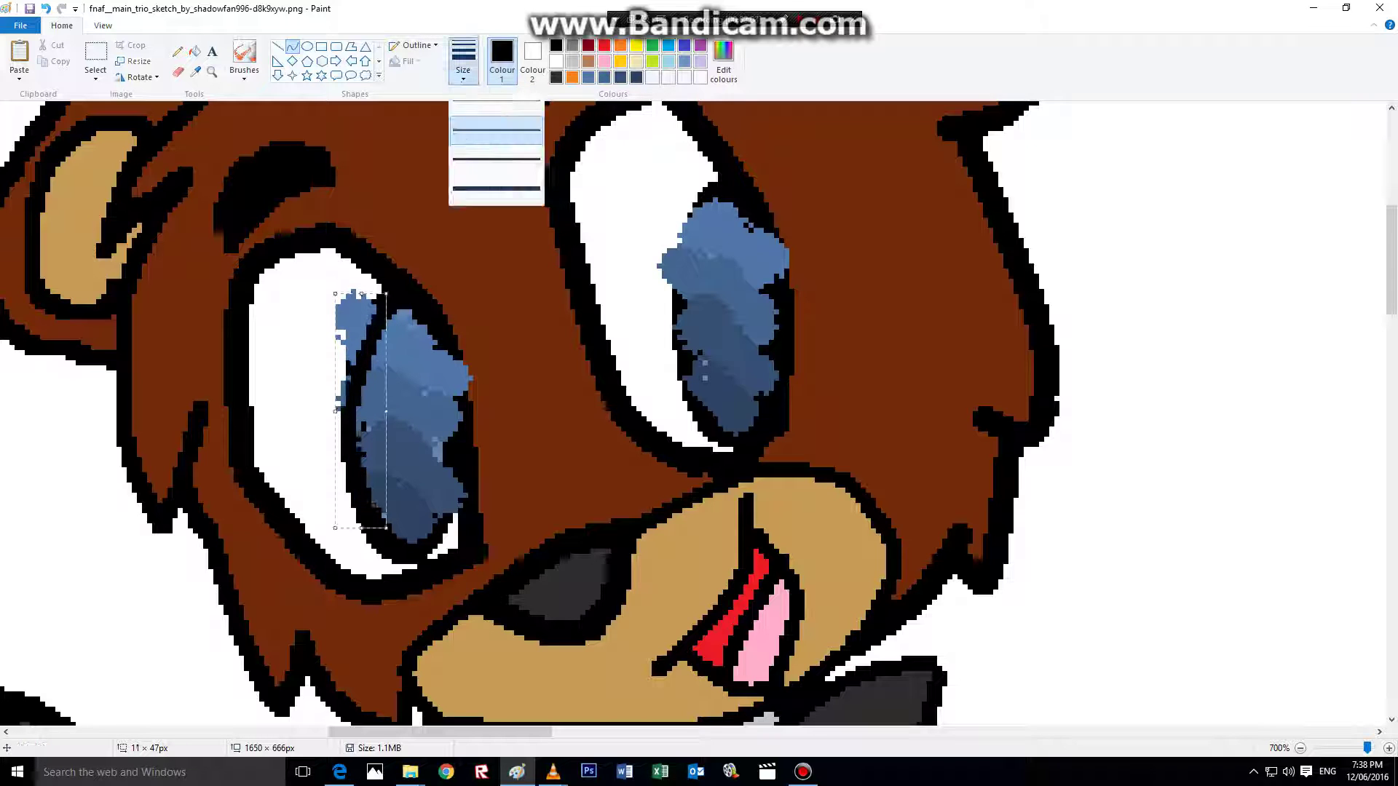
{"action": "left_click", "coordinate": [495, 160]}
{"action": "mouse_move", "coordinate": [716, 187]}
{"action": "left_mouse_down"}
{"action": "mouse_move", "coordinate": [668, 395]}
{"action": "mouse_move", "coordinate": [732, 438]}
{"action": "left_mouse_up"}
{"action": "mouse_move", "coordinate": [703, 324]}
{"action": "left_mouse_down"}
{"action": "mouse_move", "coordinate": [659, 317]}
{"action": "mouse_move", "coordinate": [676, 329]}
{"action": "left_mouse_up"}
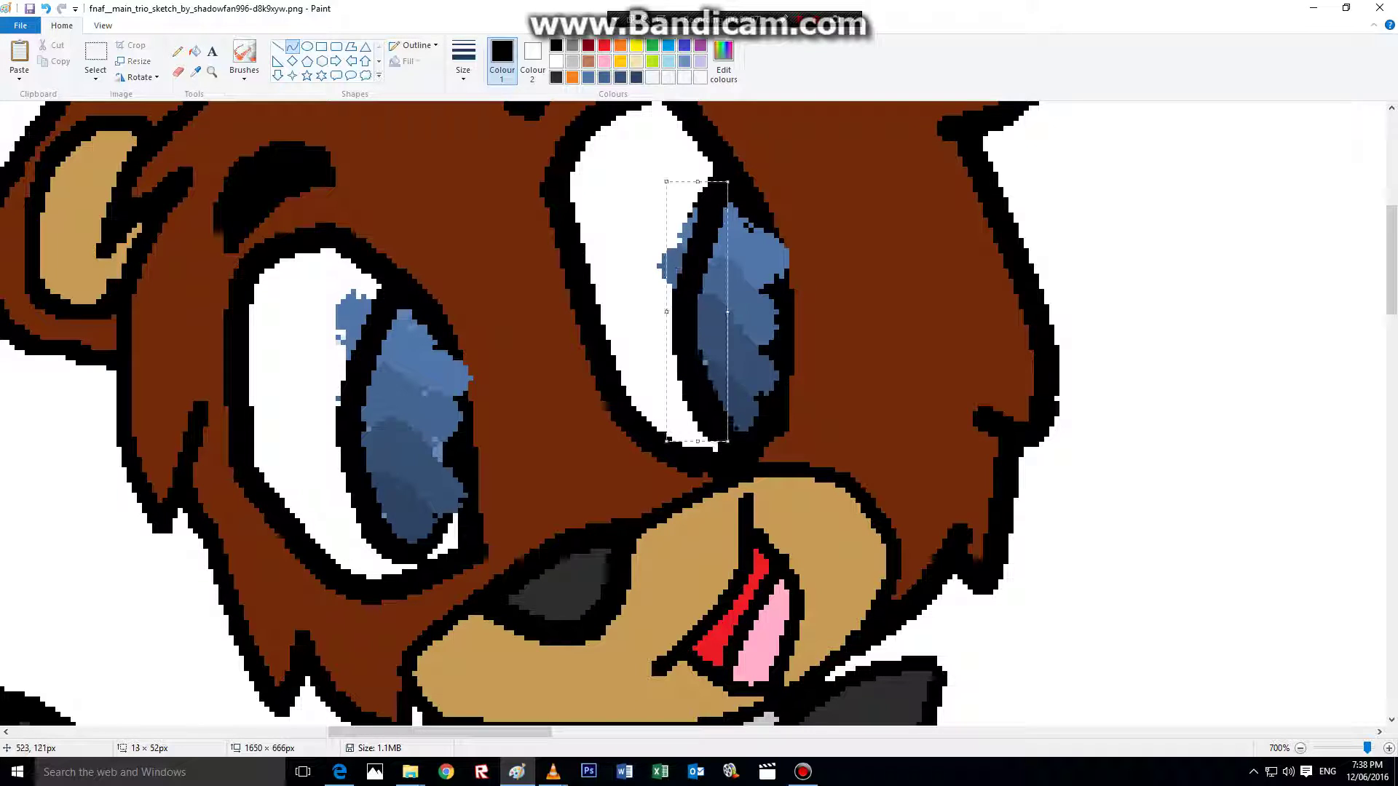
- Redraw the right outlines of both bear irises with thick black curves
{"action": "mouse_move", "coordinate": [708, 162]}
{"action": "left_mouse_down"}
{"action": "mouse_move", "coordinate": [787, 424]}
{"action": "mouse_move", "coordinate": [747, 441]}
{"action": "left_mouse_up"}
{"action": "left_click_drag", "start_coordinate": [754, 312], "coordinate": [791, 234]}
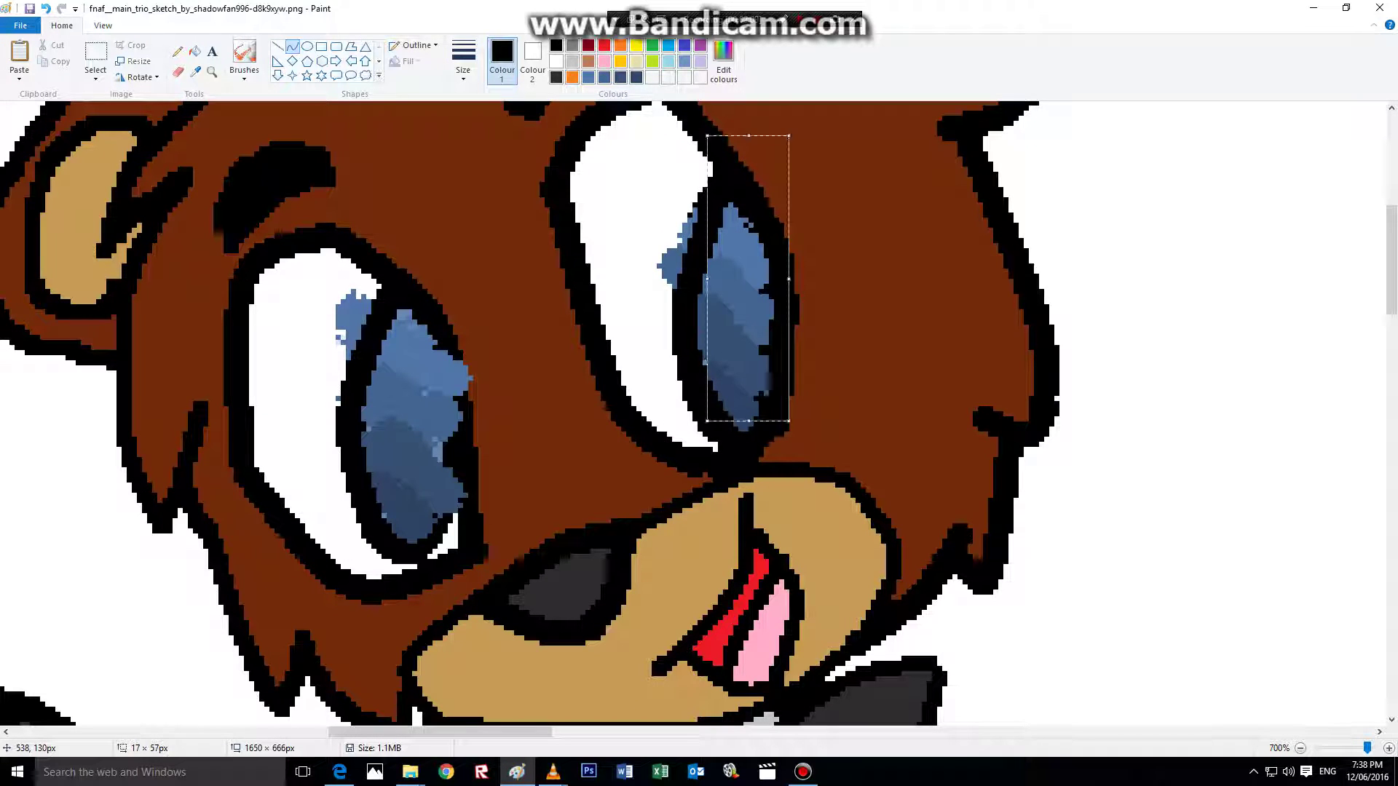
{"action": "mouse_move", "coordinate": [414, 286]}
{"action": "left_mouse_down"}
{"action": "mouse_move", "coordinate": [458, 486]}
{"action": "mouse_move", "coordinate": [452, 531]}
{"action": "left_mouse_up"}
{"action": "left_click_drag", "start_coordinate": [442, 412], "coordinate": [478, 342]}
- Sample the white of the bear's eye and cover the stray blue patches and pixels outside the iris outlines with it
{"action": "left_click", "coordinate": [195, 71]}
{"action": "left_click", "coordinate": [305, 296]}
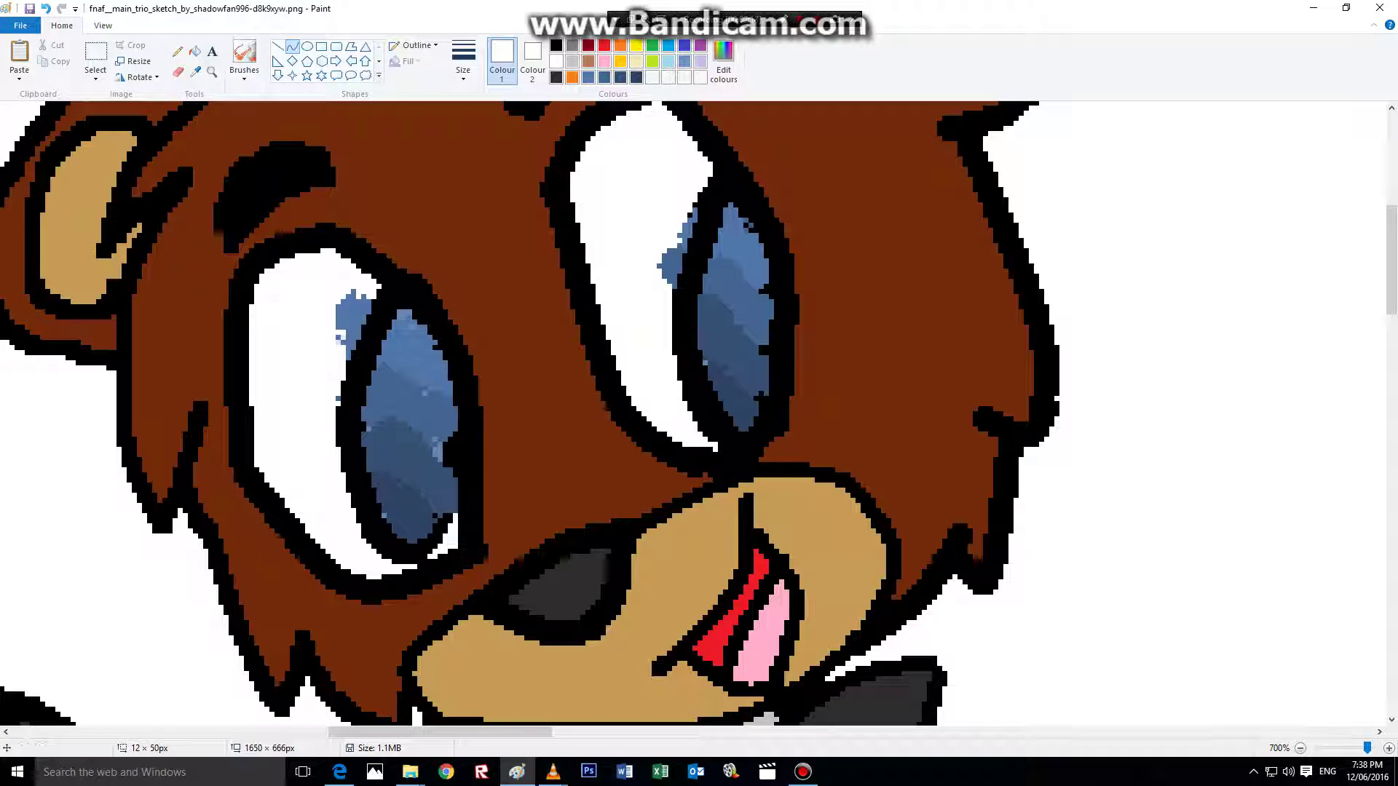
{"action": "left_click", "coordinate": [194, 51]}
{"action": "left_click", "coordinate": [353, 309]}
{"action": "left_click", "coordinate": [669, 262]}
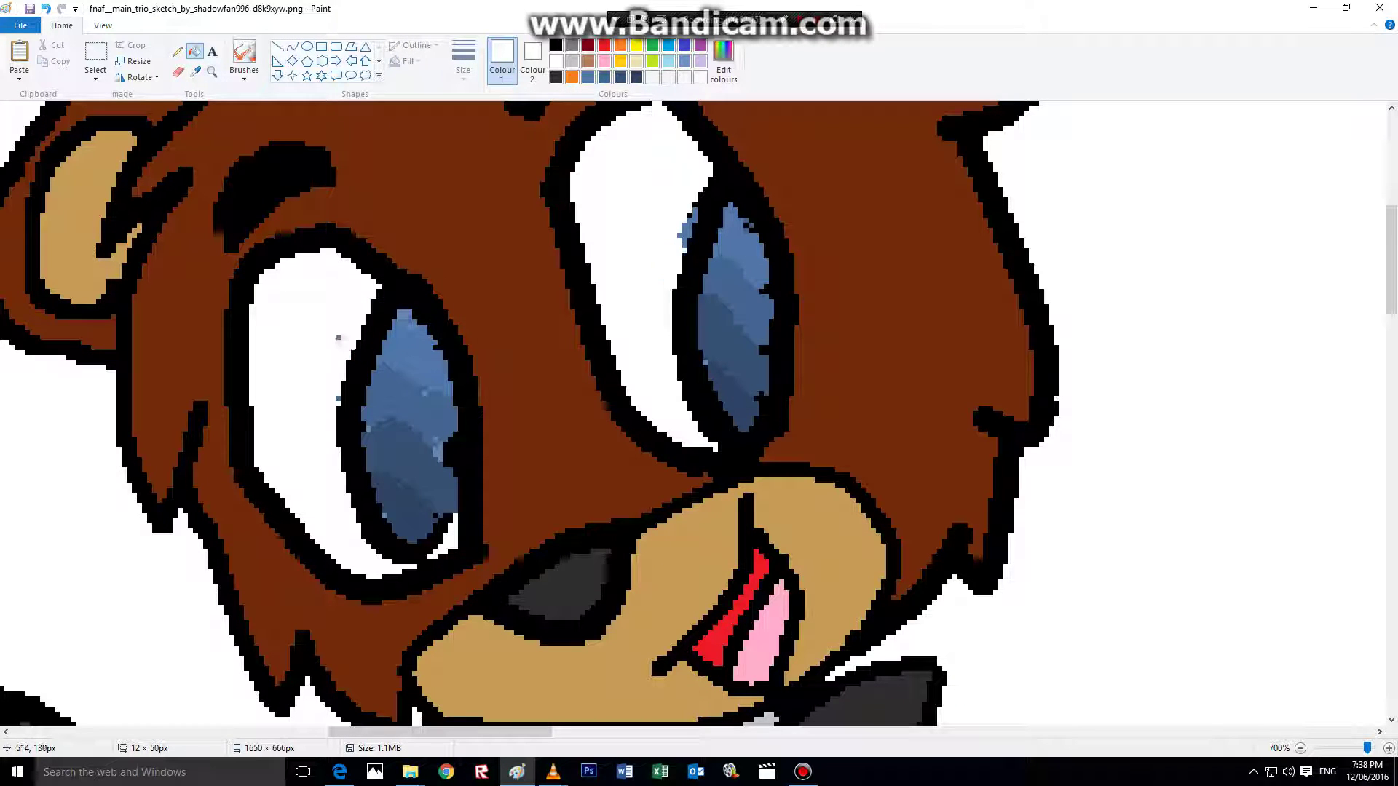
{"action": "left_click", "coordinate": [689, 216]}
{"action": "left_click", "coordinate": [177, 51]}
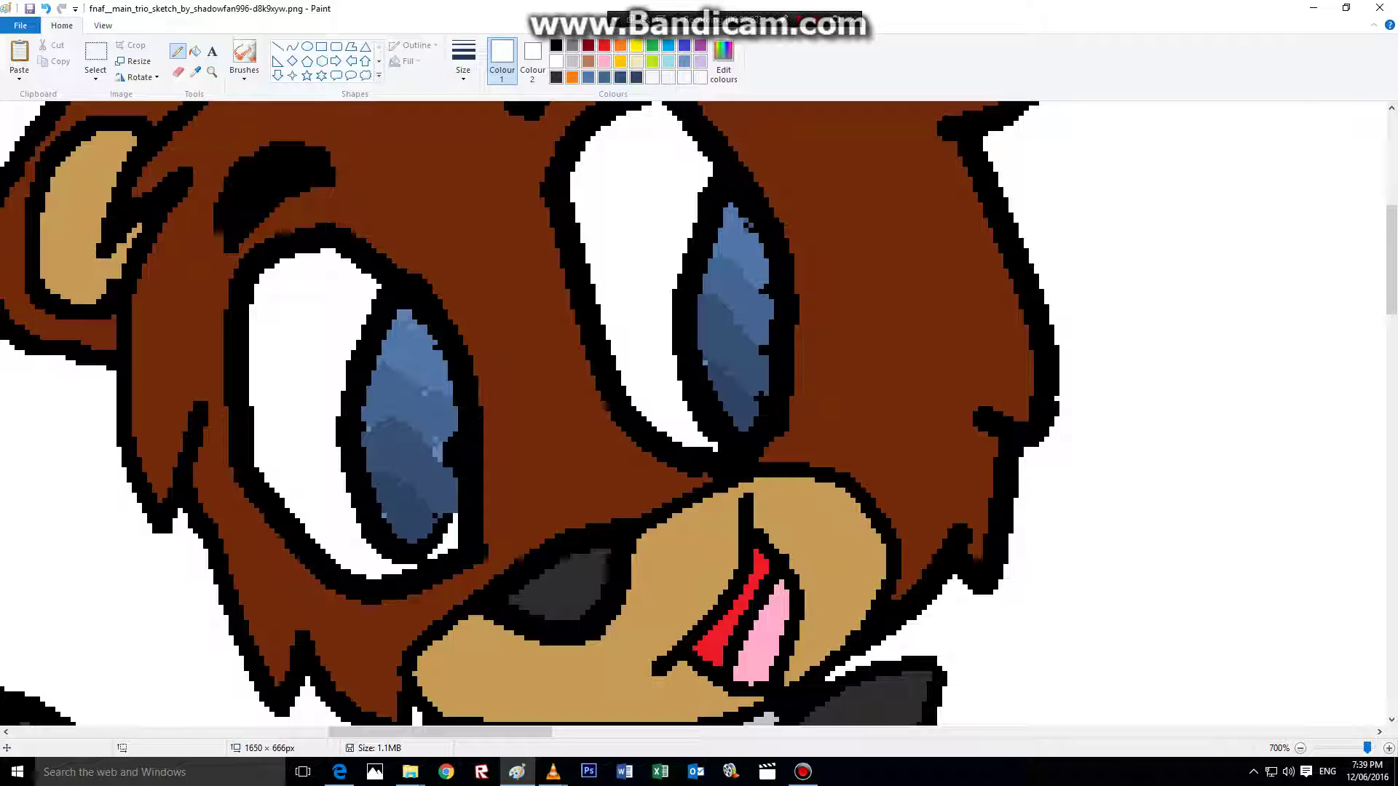
- Draw a black ellipse pupil in each bear iris, about 13 × 30 px and 11 × 25 px, and fill both with black
{"action": "left_click", "coordinate": [556, 45]}
{"action": "left_click", "coordinate": [307, 46]}
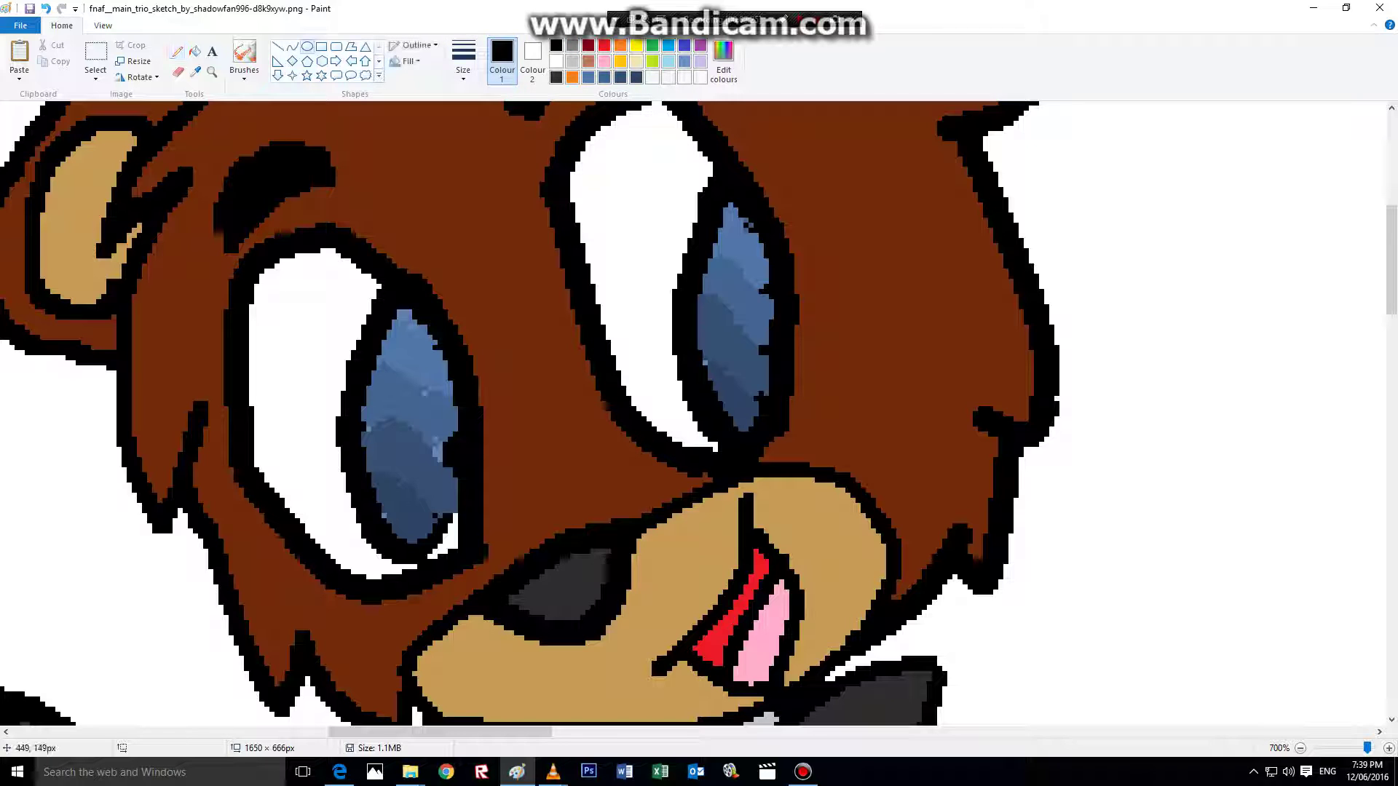
{"action": "mouse_move", "coordinate": [391, 354]}
{"action": "left_mouse_down"}
{"action": "mouse_move", "coordinate": [443, 459]}
{"action": "mouse_move", "coordinate": [454, 524]}
{"action": "mouse_move", "coordinate": [453, 503]}
{"action": "left_mouse_up"}
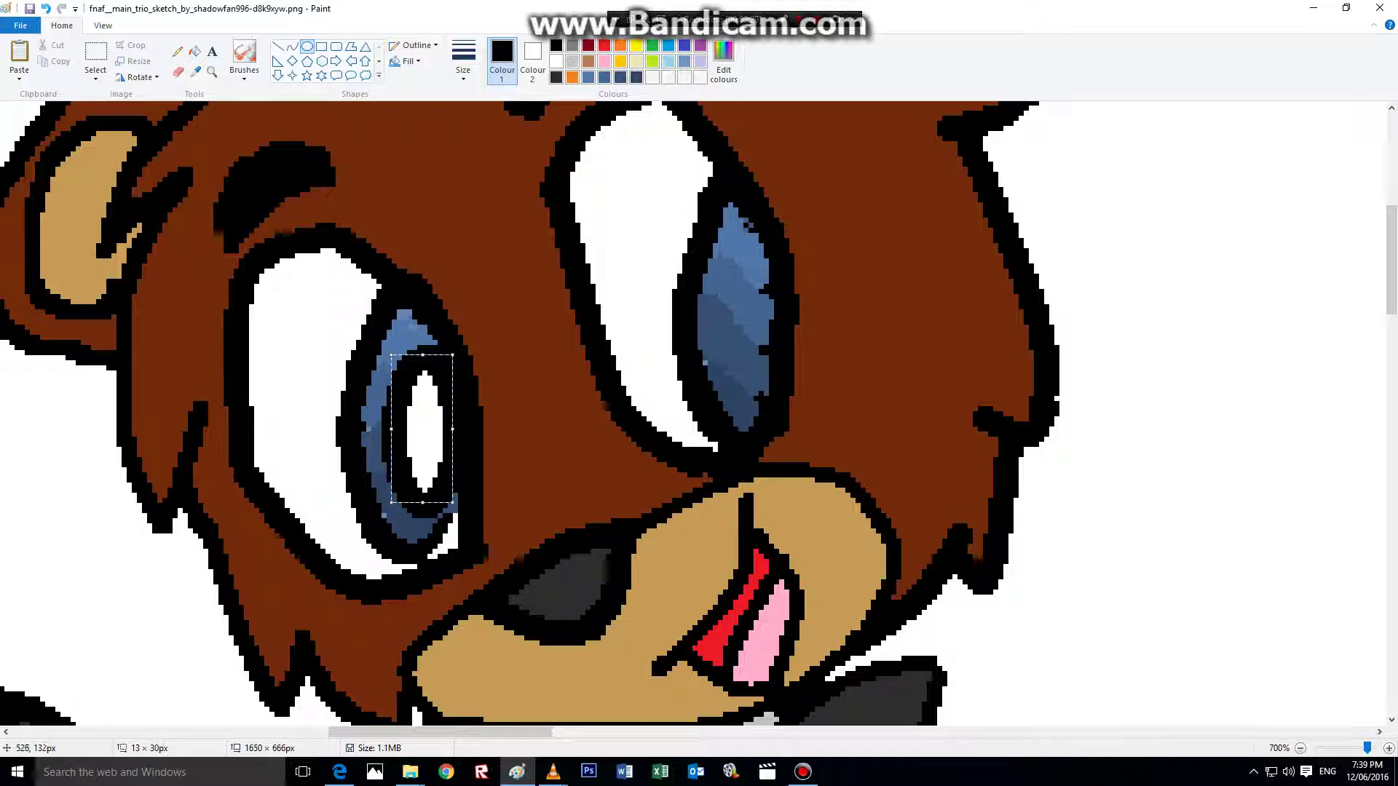
{"action": "mouse_move", "coordinate": [722, 258]}
{"action": "left_mouse_down"}
{"action": "mouse_move", "coordinate": [773, 396]}
{"action": "mouse_move", "coordinate": [773, 380]}
{"action": "left_mouse_up"}
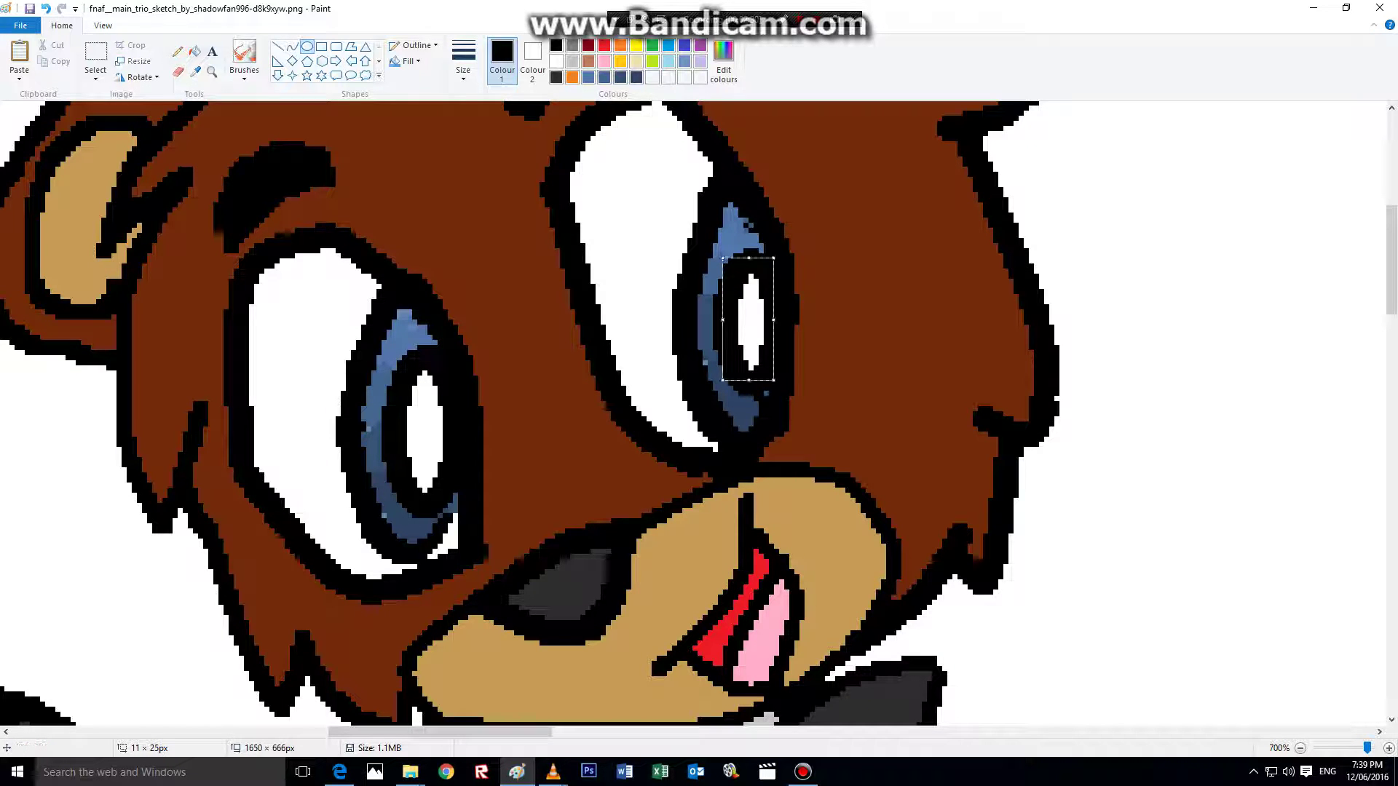
{"action": "left_click", "coordinate": [194, 51]}
{"action": "left_click", "coordinate": [424, 429]}
{"action": "left_click", "coordinate": [751, 322]}
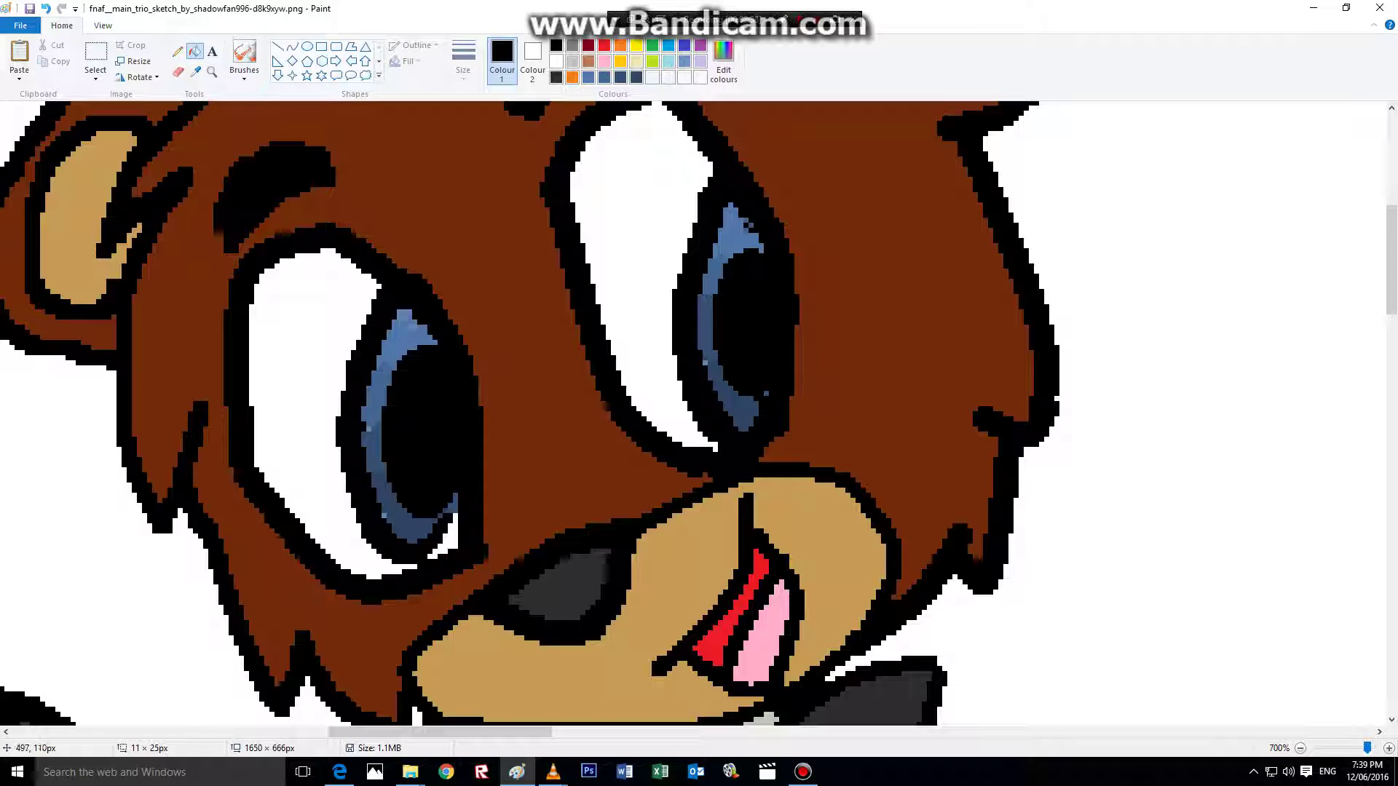
- Add a small solid white elliptical highlight inside each of the bear's black pupils
{"action": "left_click", "coordinate": [556, 62]}
{"action": "left_click", "coordinate": [307, 46]}
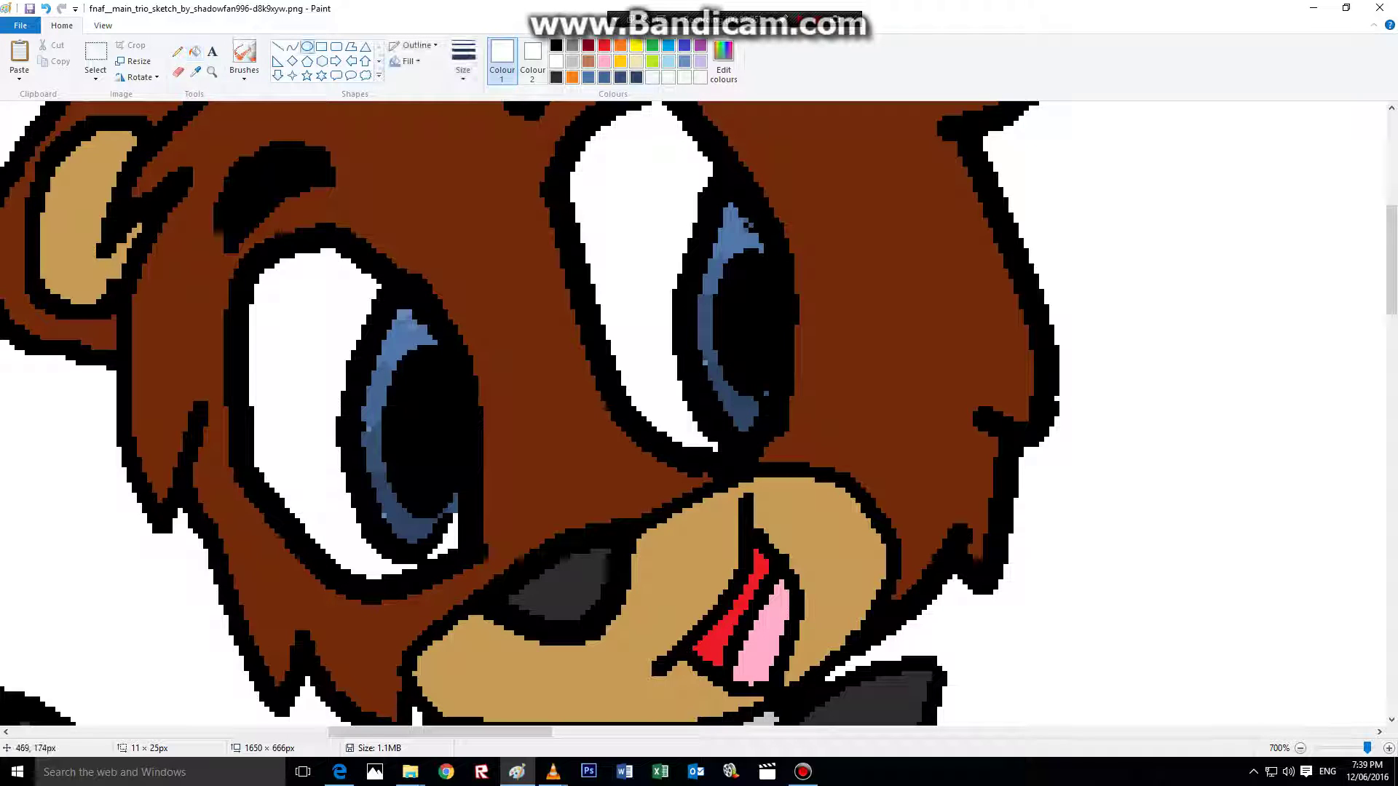
{"action": "mouse_move", "coordinate": [397, 391]}
{"action": "left_mouse_down"}
{"action": "mouse_move", "coordinate": [453, 466]}
{"action": "mouse_move", "coordinate": [447, 427]}
{"action": "left_mouse_up"}
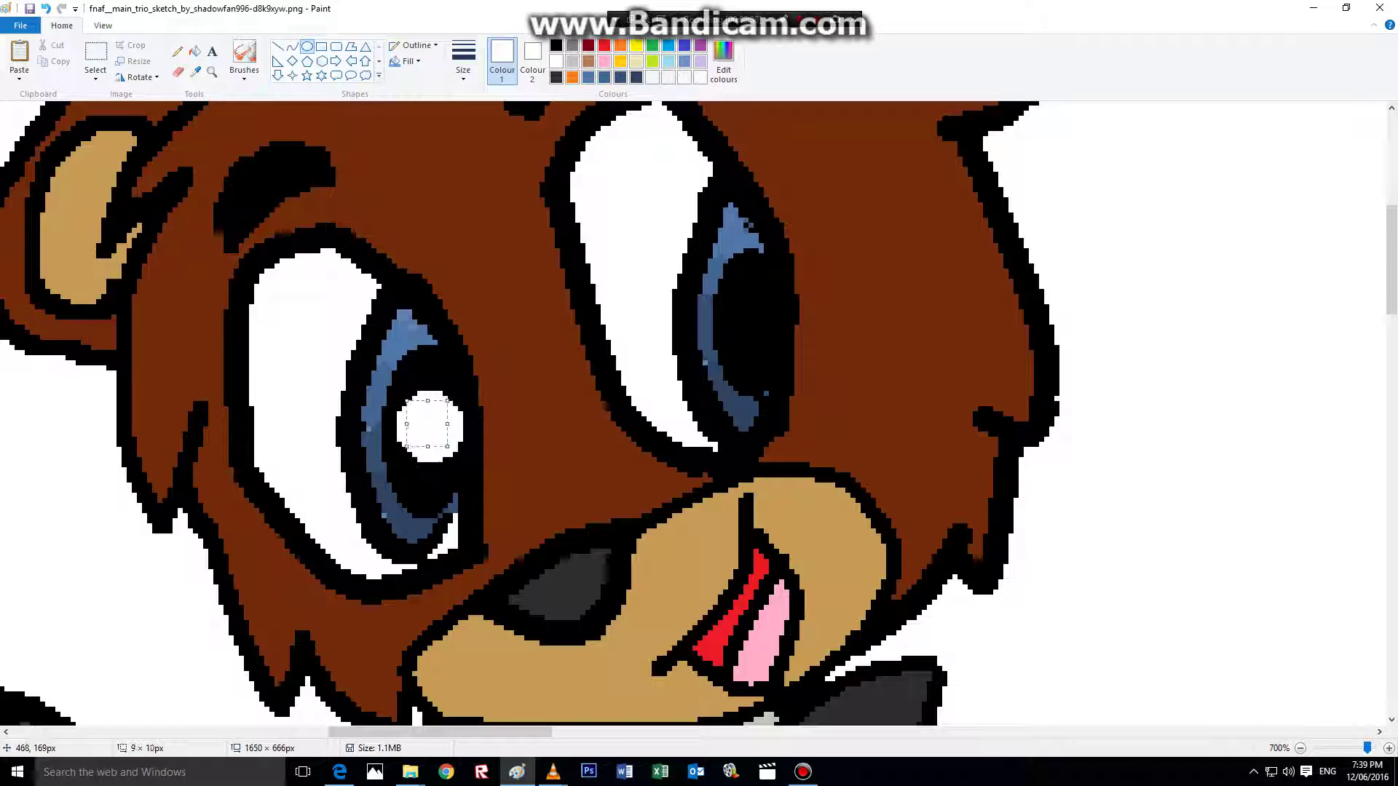
{"action": "left_click", "coordinate": [95, 52]}
{"action": "key", "text": "ctrl+z"}
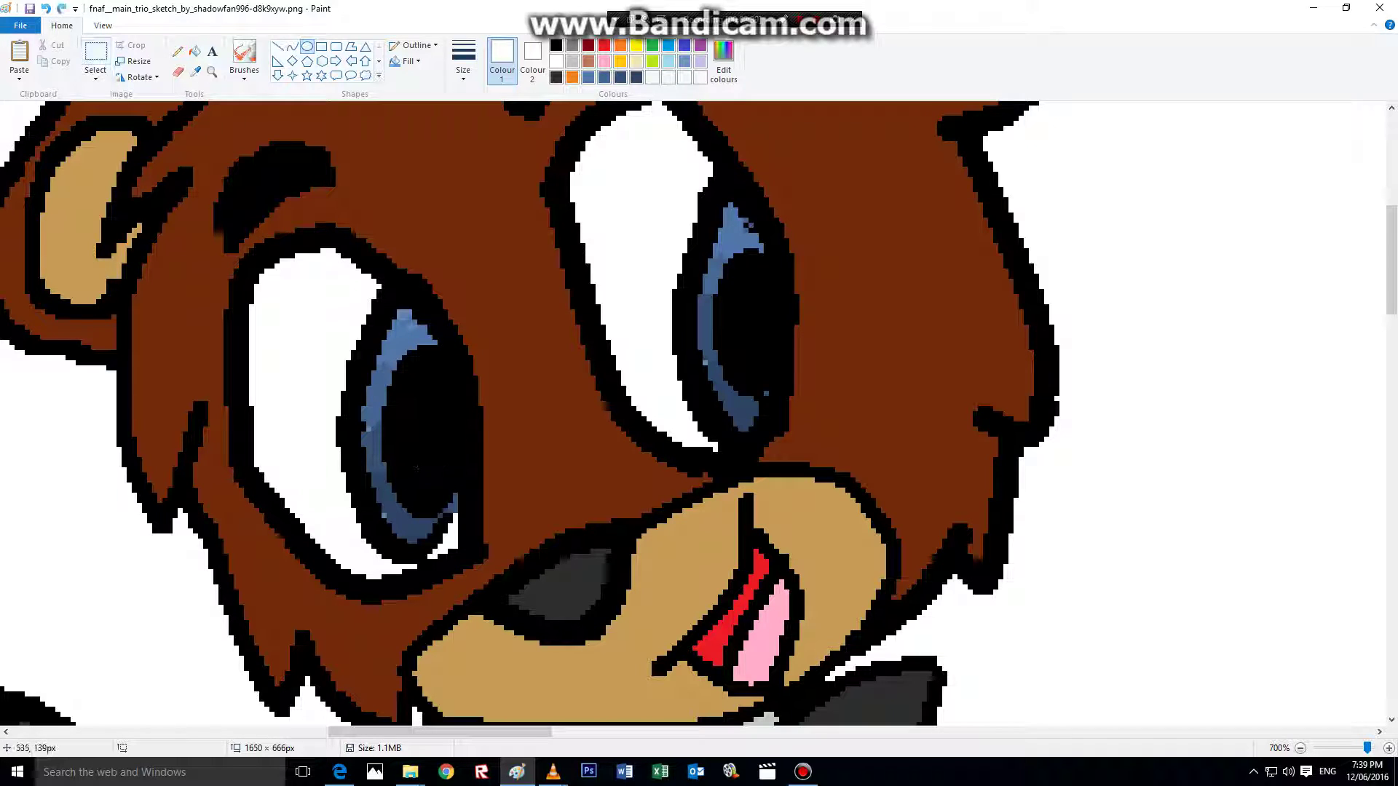
{"action": "left_click_drag", "start_coordinate": [730, 297], "coordinate": [750, 320]}
{"action": "left_click_drag", "start_coordinate": [403, 401], "coordinate": [457, 472]}
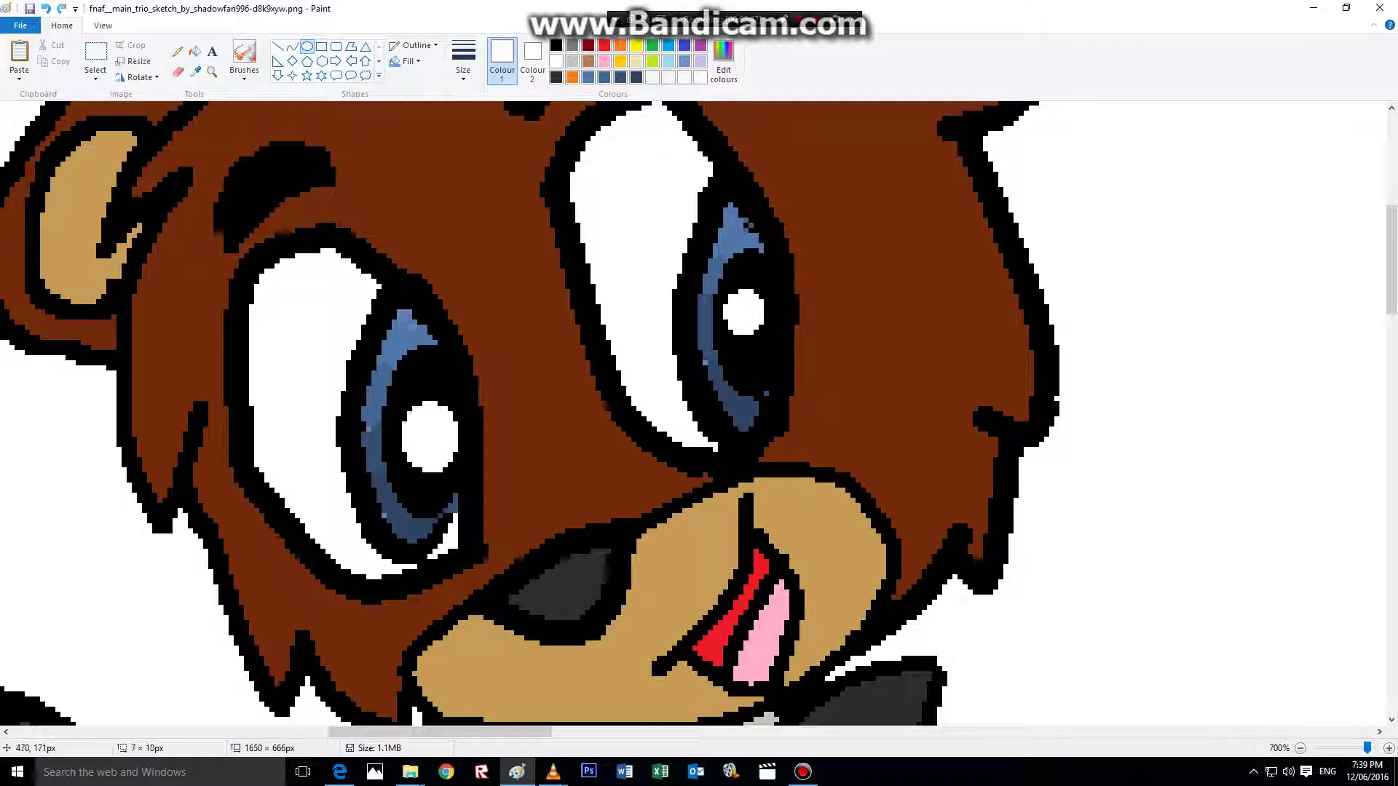
- Add a larger white highlight on the upper left and a small one on the lower left edge of both bear irises
{"action": "mouse_move", "coordinate": [345, 288]}
{"action": "left_mouse_down"}
{"action": "mouse_move", "coordinate": [424, 391]}
{"action": "mouse_move", "coordinate": [412, 391]}
{"action": "left_mouse_up"}
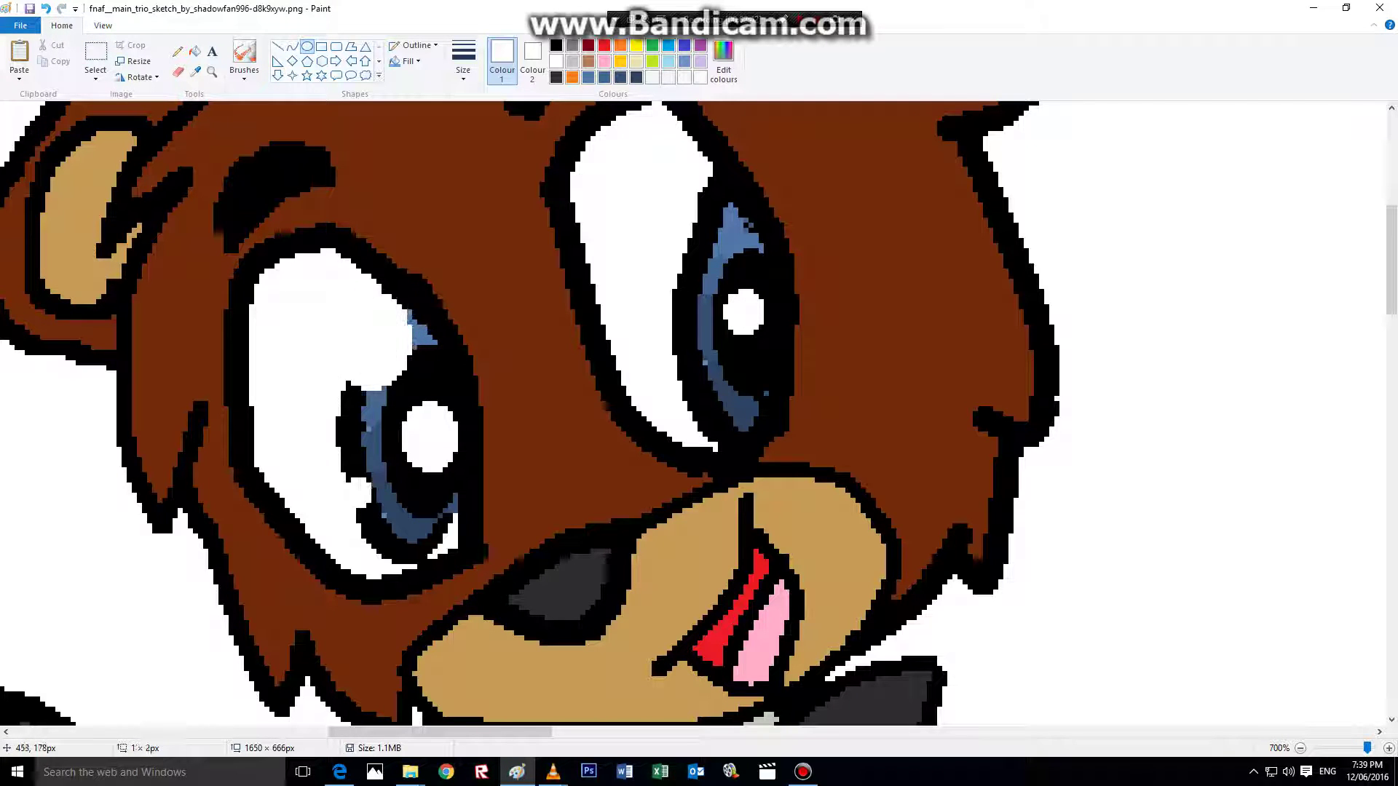
{"action": "left_click_drag", "start_coordinate": [355, 486], "coordinate": [392, 518]}
{"action": "left_click_drag", "start_coordinate": [684, 188], "coordinate": [725, 244]}
{"action": "left_click_drag", "start_coordinate": [692, 385], "coordinate": [715, 408]}
- Sample the dark red from the purple rabbit's right eye and fill that iris's highlights and pupil areas with it
{"action": "left_click_drag", "start_coordinate": [522, 732], "coordinate": [306, 732]}
{"action": "scroll", "coordinate": [367, 323], "scroll_direction": "down", "scroll_amount": 2}
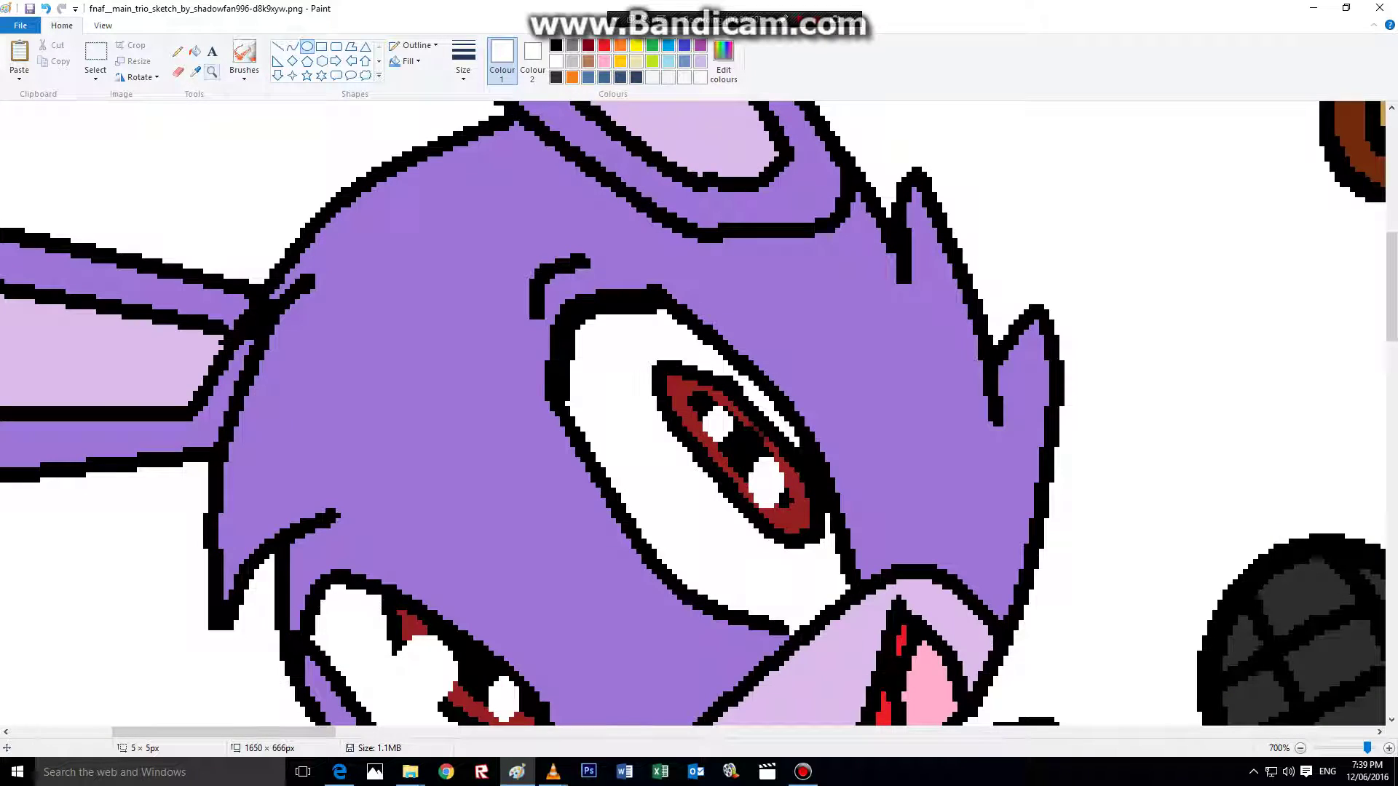
{"action": "left_click", "coordinate": [195, 71]}
{"action": "left_click", "coordinate": [664, 380]}
{"action": "left_click", "coordinate": [212, 51]}
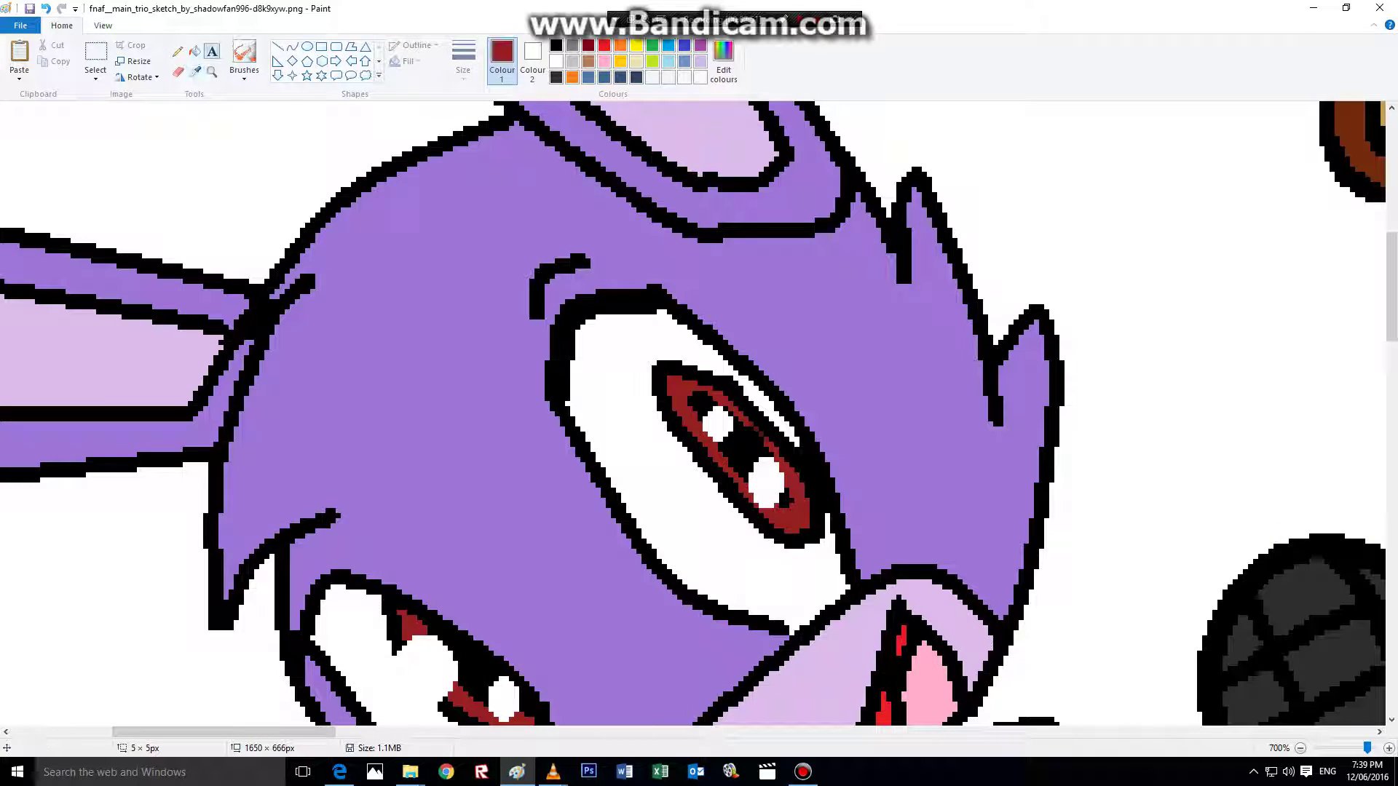
{"action": "left_click", "coordinate": [194, 51]}
{"action": "left_click", "coordinate": [717, 421]}
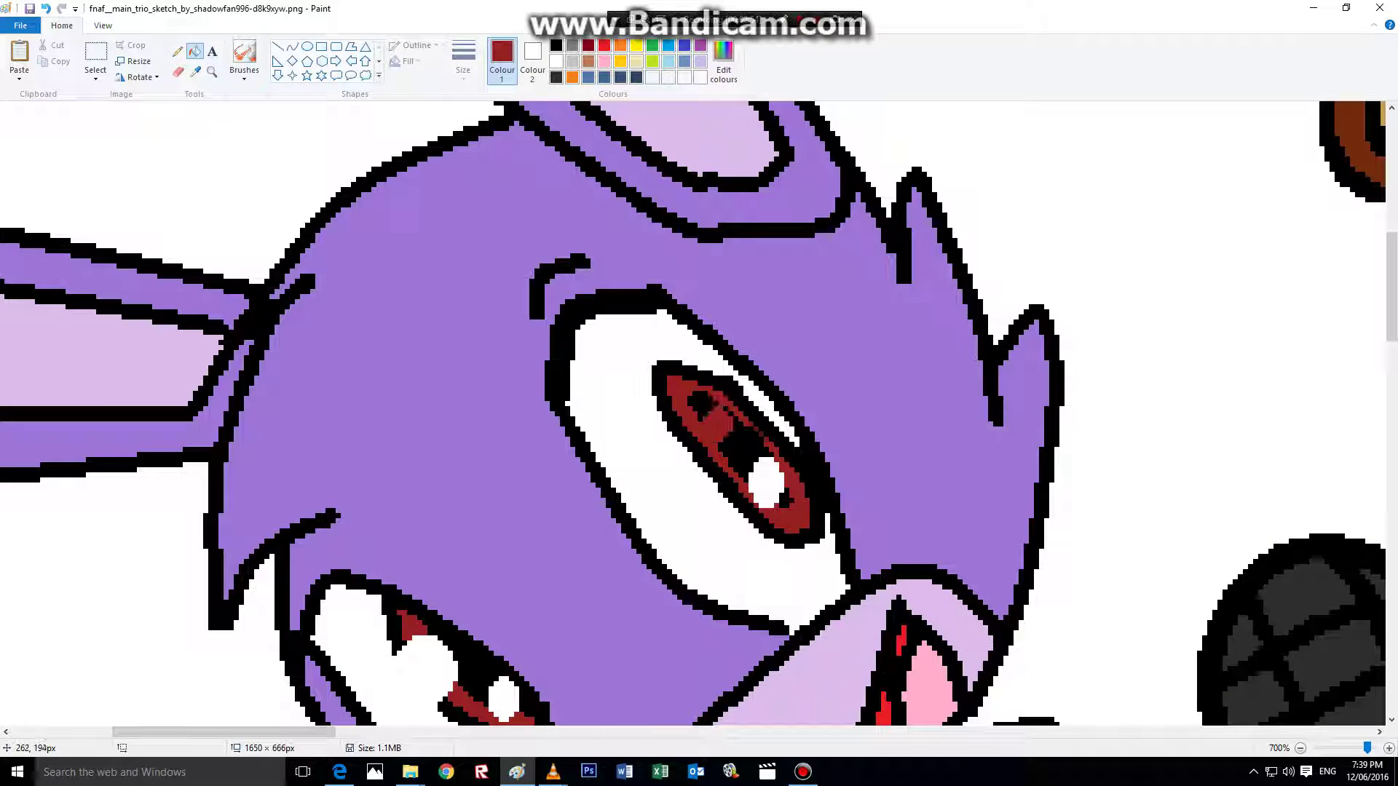
{"action": "left_click", "coordinate": [700, 405]}
{"action": "left_click", "coordinate": [739, 448]}
{"action": "left_click", "coordinate": [761, 477]}
{"action": "left_click", "coordinate": [790, 500]}
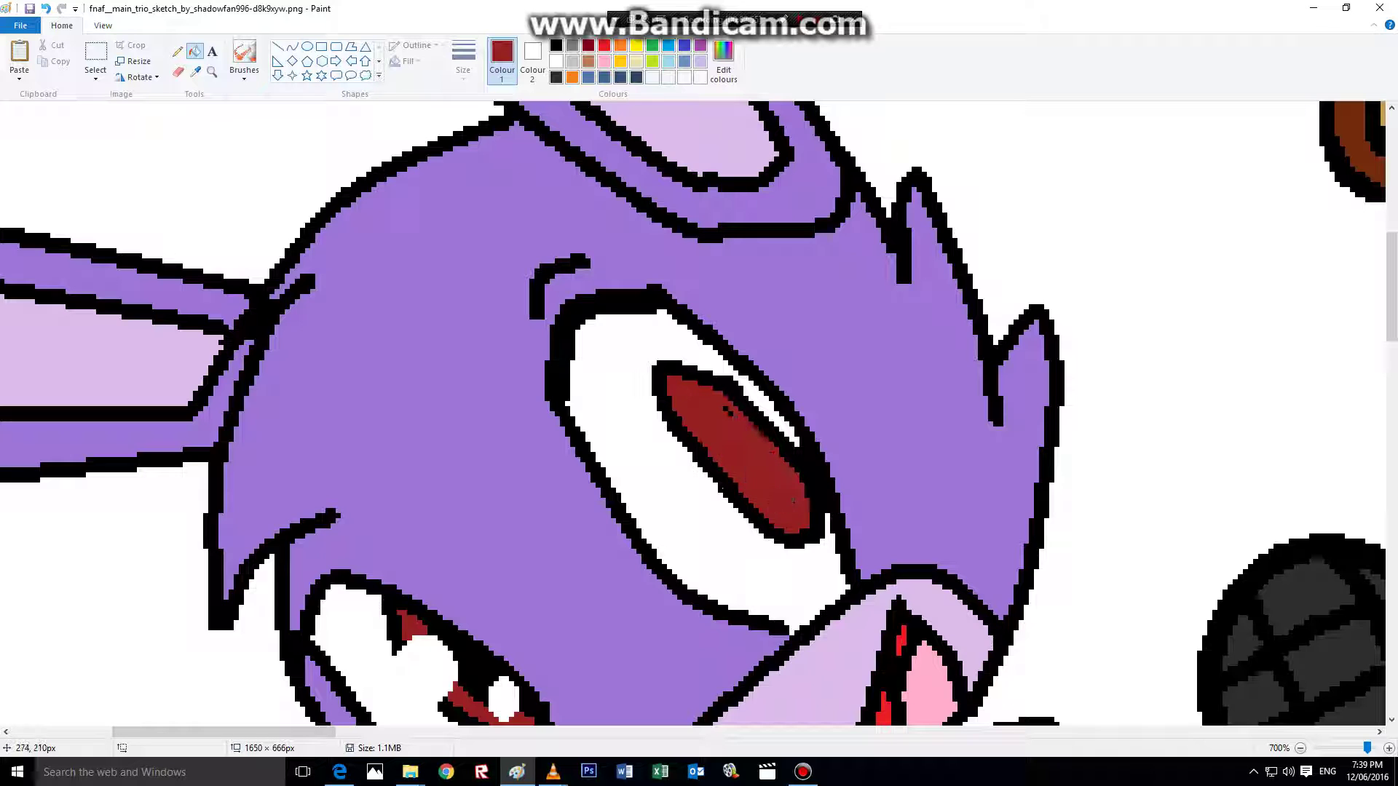
- Paint over the pupil and white highlights in the rabbit's left iris with the dark red using the pencil
{"action": "scroll", "coordinate": [474, 541], "scroll_direction": "down", "scroll_amount": 3}
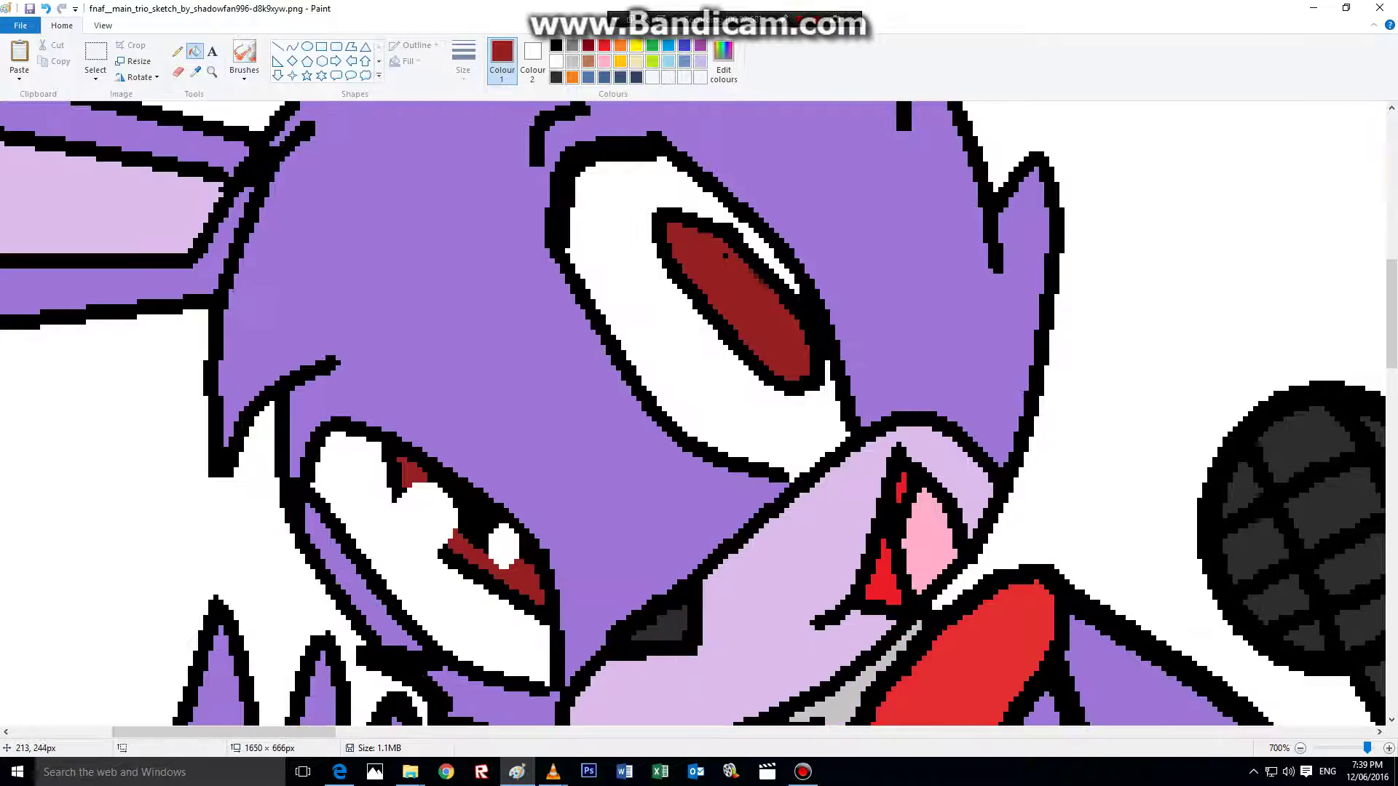
{"action": "left_click", "coordinate": [473, 537]}
{"action": "left_click", "coordinate": [45, 8]}
{"action": "left_click", "coordinate": [177, 51]}
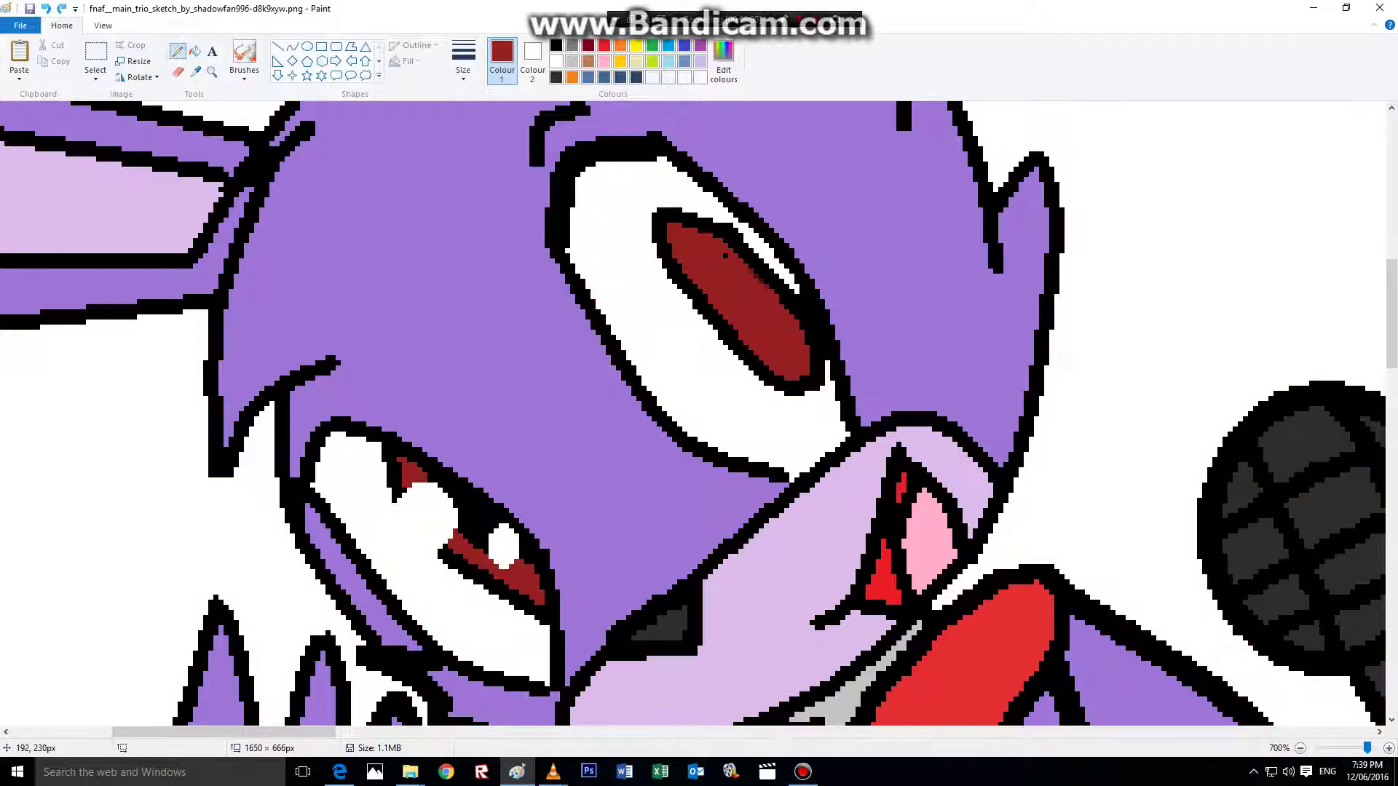
{"action": "mouse_move", "coordinate": [416, 473]}
{"action": "left_mouse_down"}
{"action": "mouse_move", "coordinate": [498, 560]}
{"action": "mouse_move", "coordinate": [495, 521]}
{"action": "mouse_move", "coordinate": [477, 513]}
{"action": "mouse_move", "coordinate": [508, 534]}
{"action": "left_mouse_up"}
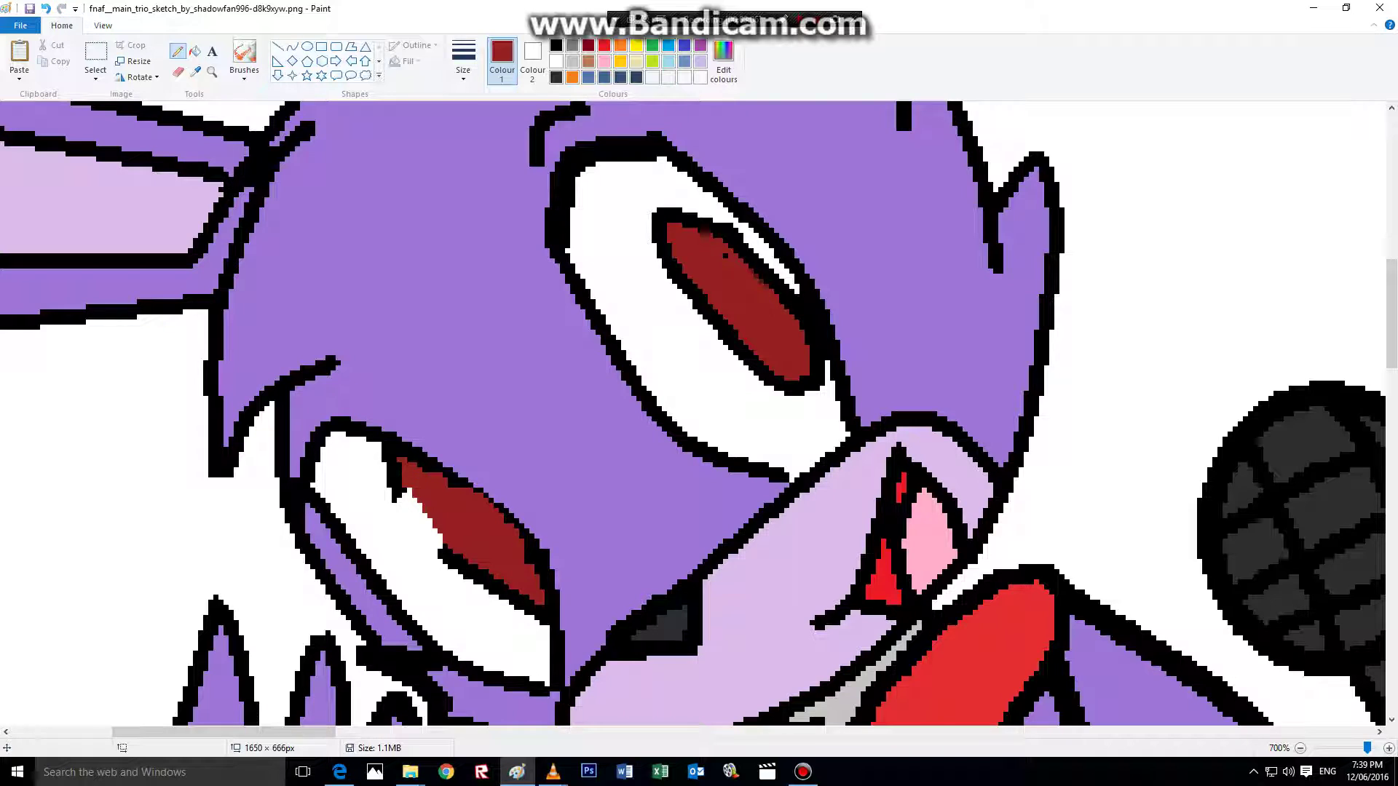
- Redraw the upper and lower outlines of the rabbit's left iris with thick black curves
{"action": "left_click", "coordinate": [292, 46]}
{"action": "left_click", "coordinate": [556, 45]}
{"action": "mouse_move", "coordinate": [347, 435]}
{"action": "left_mouse_down"}
{"action": "mouse_move", "coordinate": [549, 587]}
{"action": "mouse_move", "coordinate": [551, 608]}
{"action": "left_mouse_up"}
{"action": "mouse_move", "coordinate": [510, 524]}
{"action": "left_mouse_down"}
{"action": "mouse_move", "coordinate": [516, 470]}
{"action": "mouse_move", "coordinate": [506, 496]}
{"action": "left_mouse_up"}
{"action": "left_click", "coordinate": [482, 375]}
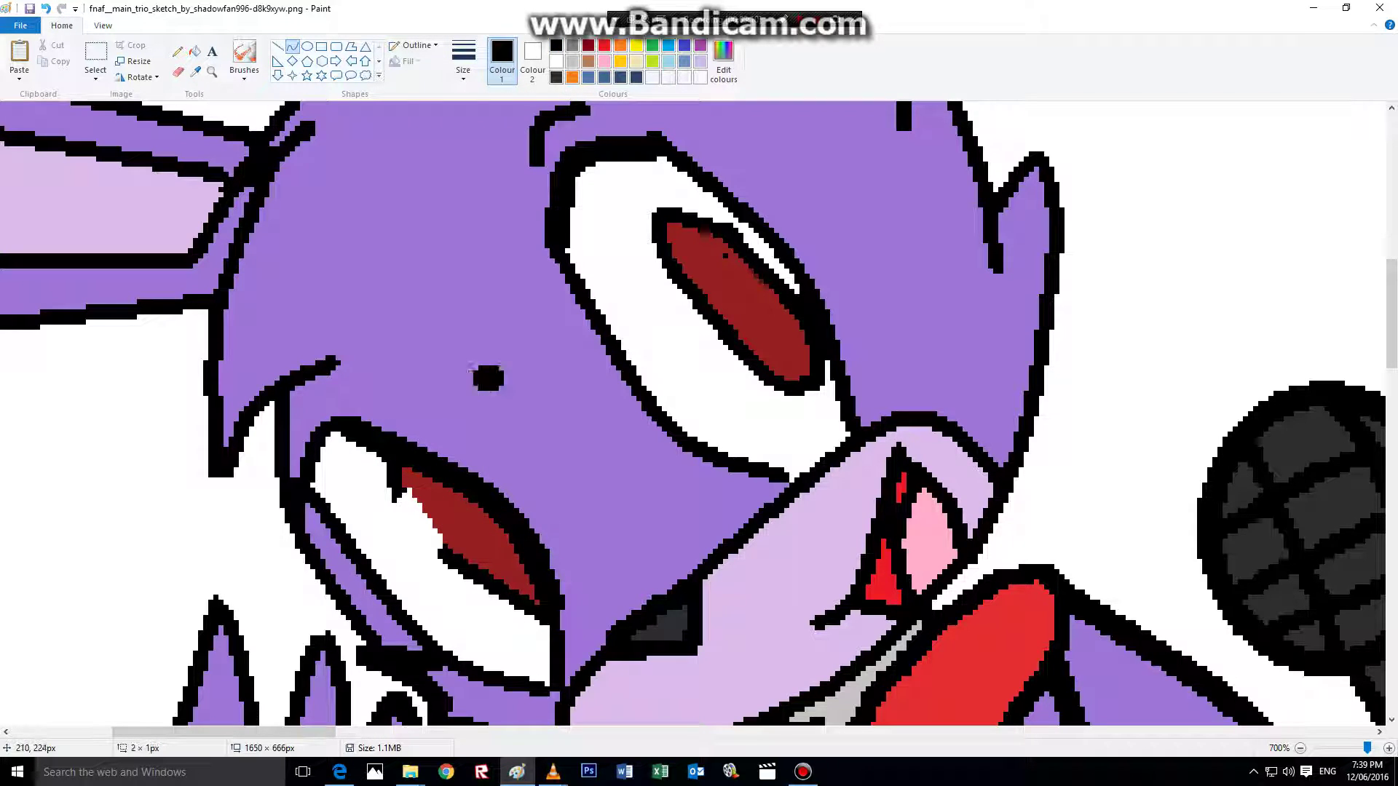
{"action": "key", "text": "ctrl+z"}
{"action": "left_click_drag", "start_coordinate": [383, 454], "coordinate": [541, 621]}
{"action": "mouse_move", "coordinate": [436, 554]}
{"action": "left_mouse_down"}
{"action": "mouse_move", "coordinate": [375, 546]}
{"action": "mouse_move", "coordinate": [439, 579]}
{"action": "left_mouse_up"}
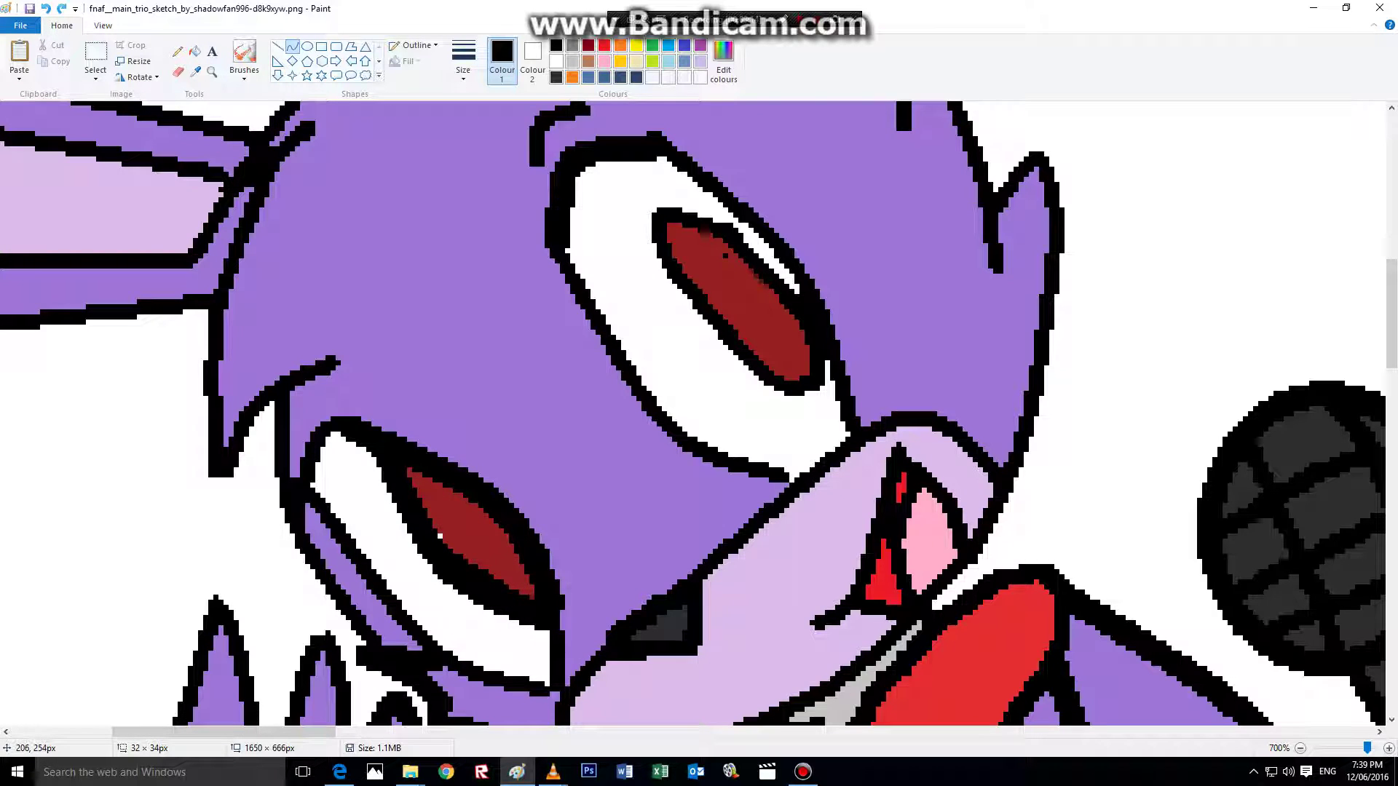
- Sample the rabbit's iris red, add a darker shade to the custom colours and brush it over the upper end of both irises
{"action": "left_click", "coordinate": [549, 124]}
{"action": "left_click", "coordinate": [177, 72]}
{"action": "left_click", "coordinate": [195, 71]}
{"action": "left_click", "coordinate": [786, 342]}
{"action": "left_click", "coordinate": [723, 62]}
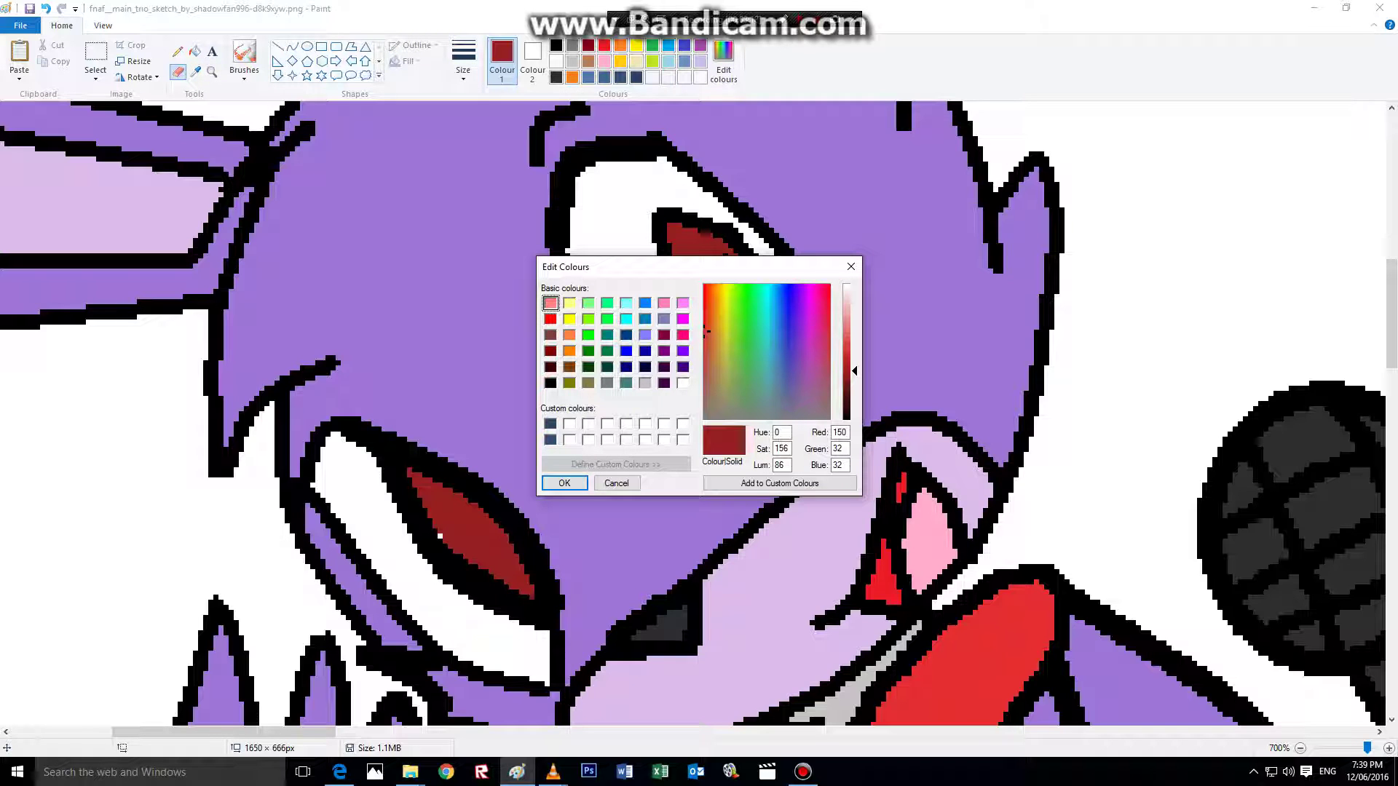
{"action": "left_click", "coordinate": [850, 384]}
{"action": "left_click", "coordinate": [779, 483]}
{"action": "left_click", "coordinate": [564, 483]}
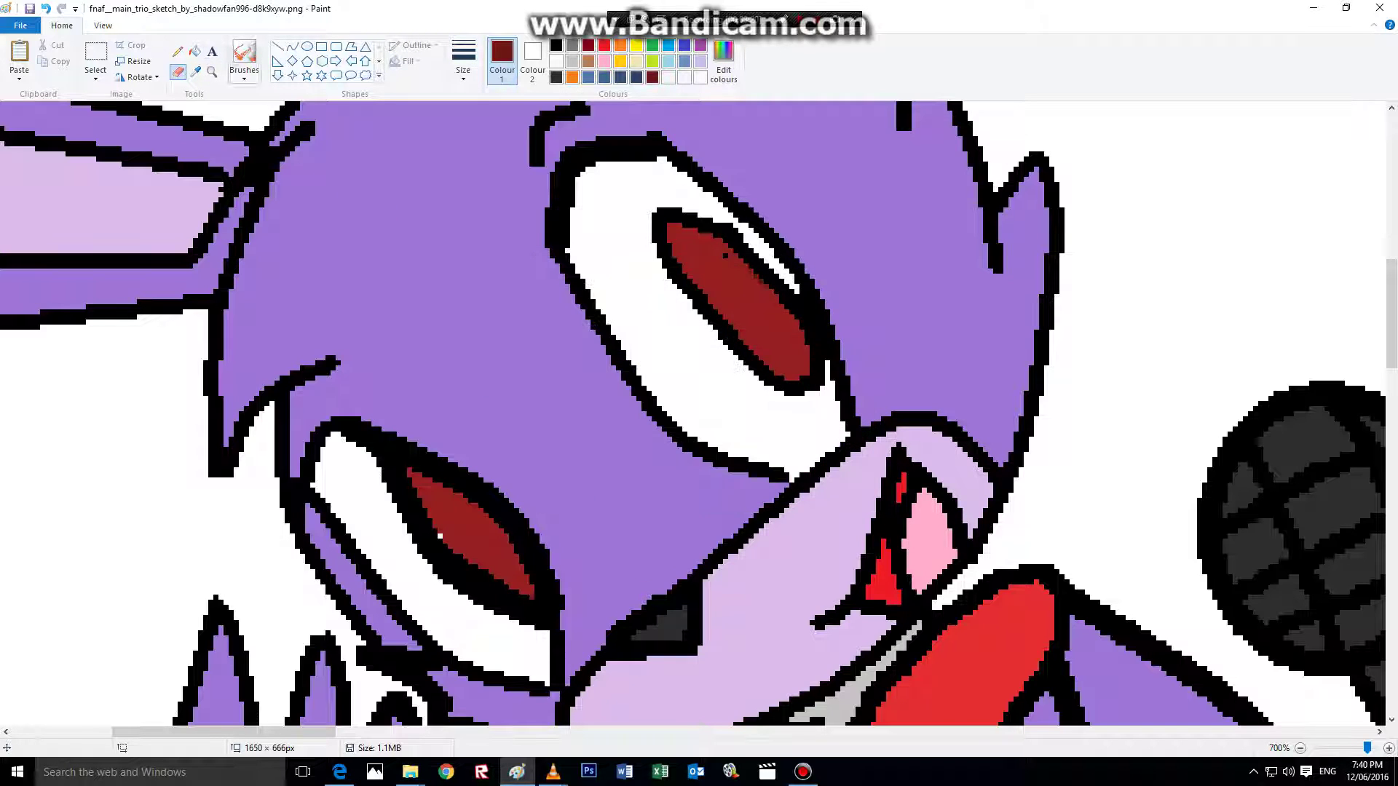
{"action": "left_click", "coordinate": [244, 55]}
{"action": "mouse_move", "coordinate": [677, 288]}
{"action": "left_mouse_down"}
{"action": "mouse_move", "coordinate": [701, 231]}
{"action": "mouse_move", "coordinate": [650, 260]}
{"action": "mouse_move", "coordinate": [712, 220]}
{"action": "mouse_move", "coordinate": [648, 233]}
{"action": "left_mouse_up"}
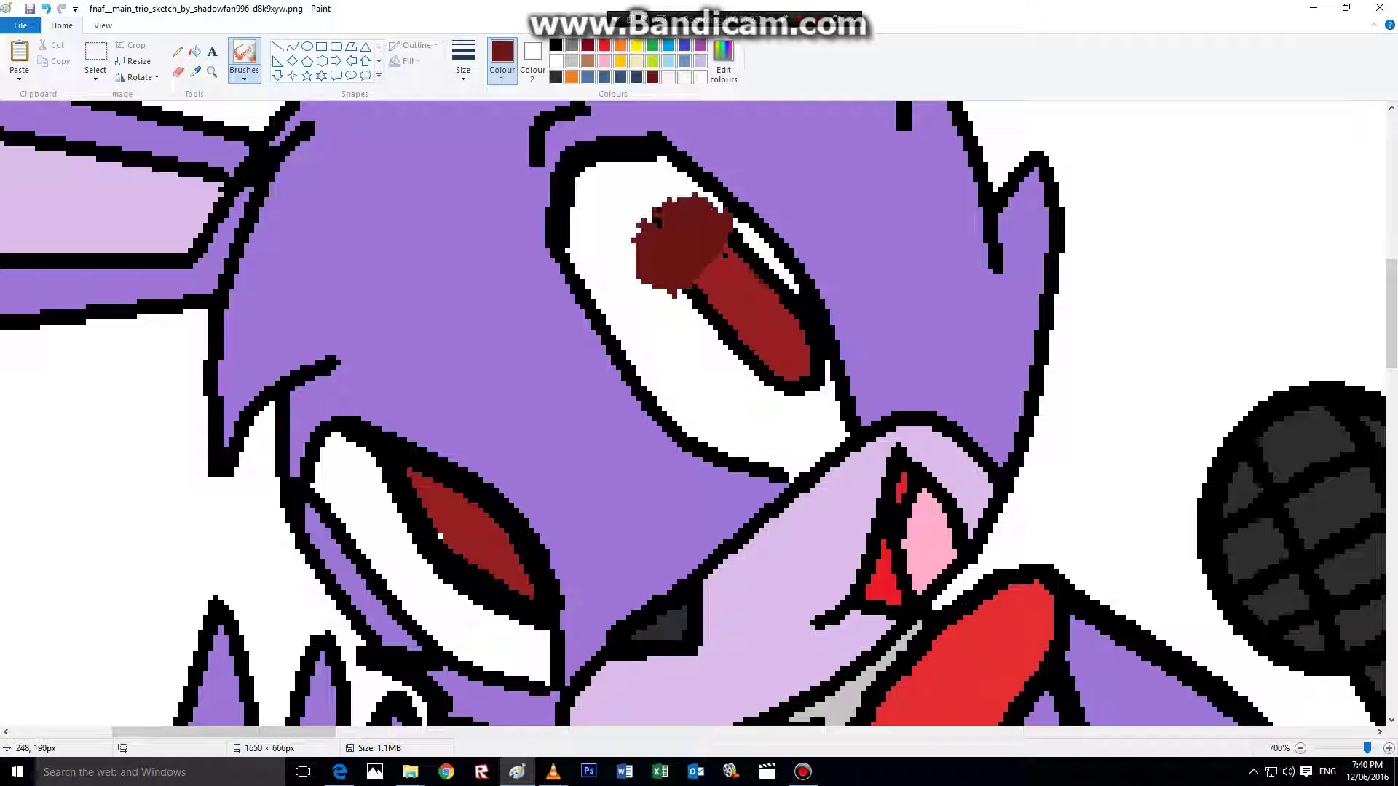
{"action": "mouse_move", "coordinate": [393, 452]}
{"action": "left_mouse_down"}
{"action": "mouse_move", "coordinate": [449, 446]}
{"action": "mouse_move", "coordinate": [419, 514]}
{"action": "left_mouse_up"}
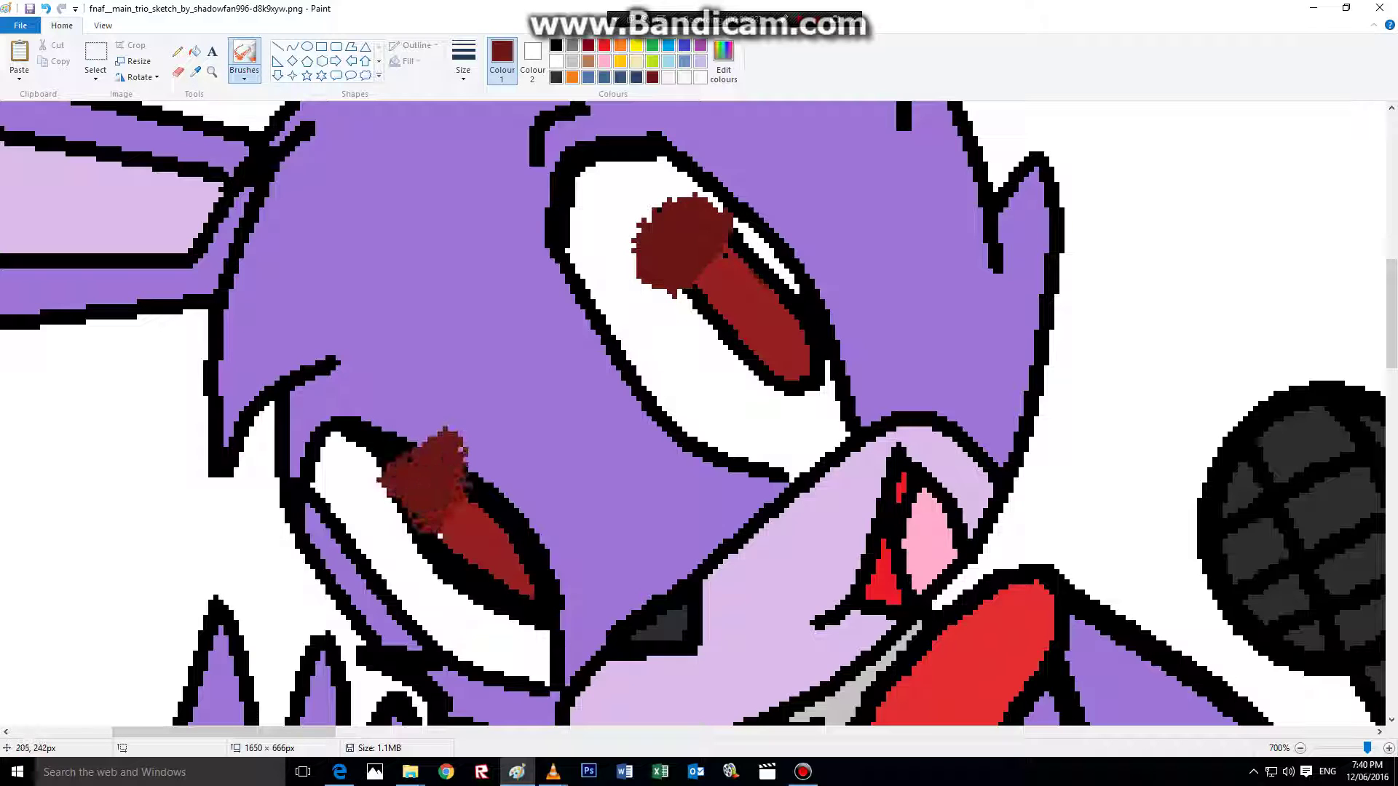
- Mix a still darker red, add it to the custom colours and brush it across the middle of both rabbit irises
{"action": "left_click", "coordinate": [723, 61]}
{"action": "left_click", "coordinate": [849, 396]}
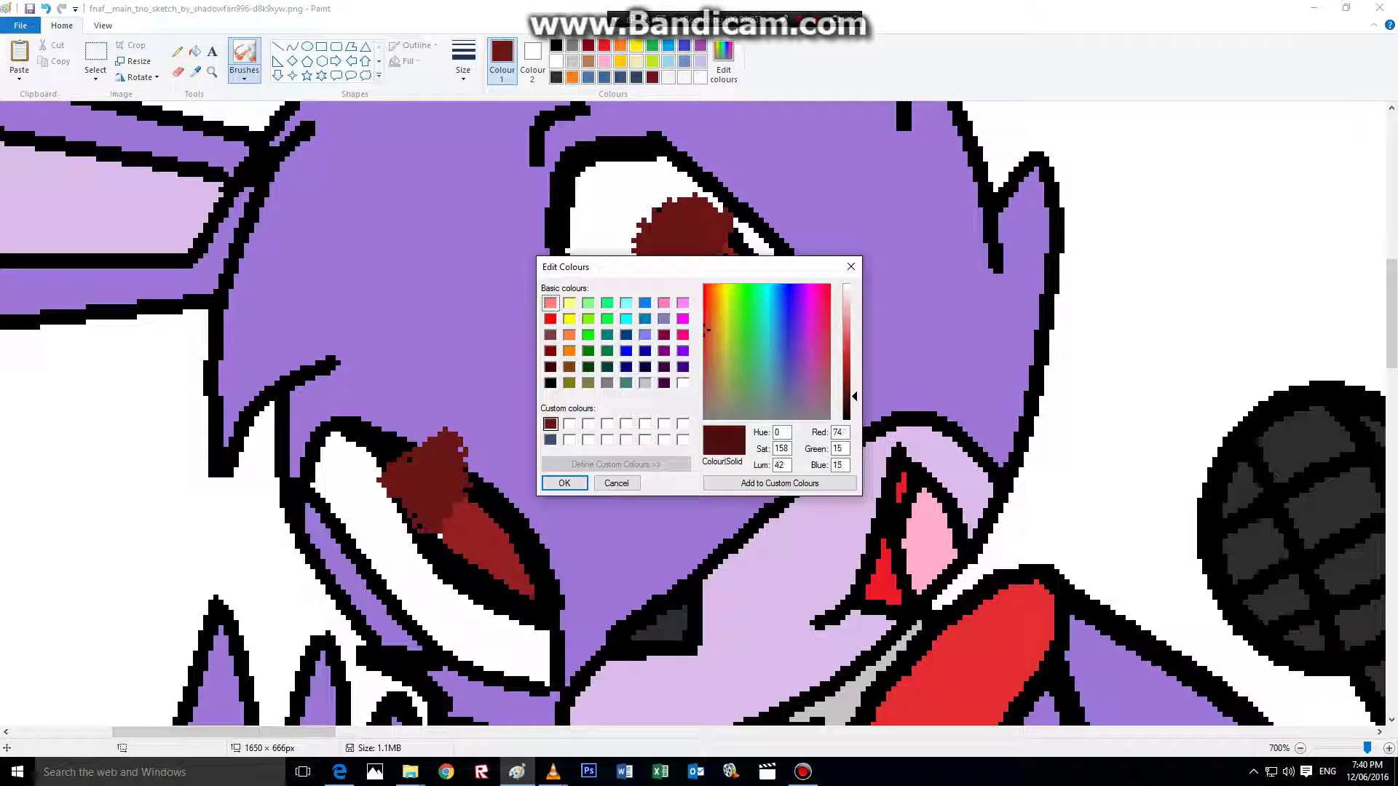
{"action": "left_click", "coordinate": [780, 482]}
{"action": "left_click", "coordinate": [565, 482]}
{"action": "mouse_move", "coordinate": [466, 536]}
{"action": "left_mouse_down"}
{"action": "mouse_move", "coordinate": [437, 553]}
{"action": "mouse_move", "coordinate": [481, 503]}
{"action": "mouse_move", "coordinate": [429, 527]}
{"action": "left_mouse_up"}
{"action": "left_click_drag", "start_coordinate": [691, 292], "coordinate": [706, 302]}
{"action": "mouse_move", "coordinate": [677, 280]}
{"action": "left_mouse_down"}
{"action": "mouse_move", "coordinate": [753, 313]}
{"action": "mouse_move", "coordinate": [734, 291]}
{"action": "left_mouse_up"}
- Add the deepest dark red to the custom colours and brush it over the lower end of both rabbit irises
{"action": "left_click", "coordinate": [723, 62]}
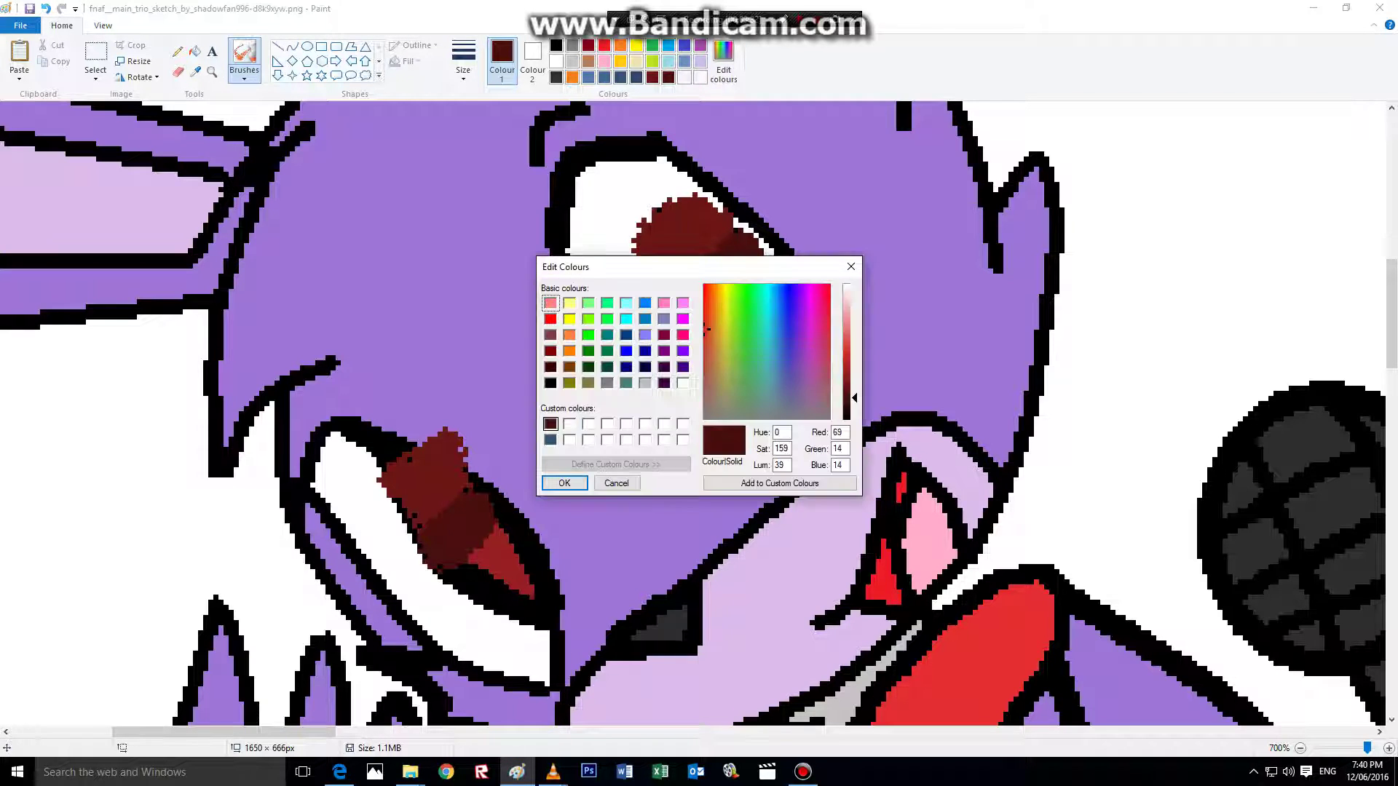
{"action": "left_click", "coordinate": [779, 483]}
{"action": "left_click", "coordinate": [564, 482]}
{"action": "left_click_drag", "start_coordinate": [765, 361], "coordinate": [804, 373]}
{"action": "mouse_move", "coordinate": [489, 582]}
{"action": "left_mouse_down"}
{"action": "mouse_move", "coordinate": [523, 547]}
{"action": "mouse_move", "coordinate": [519, 597]}
{"action": "left_mouse_up"}
- Redraw the outline around the rabbit's upper iris with thick black curves along its upper, left and lower edges
{"action": "left_click", "coordinate": [291, 46]}
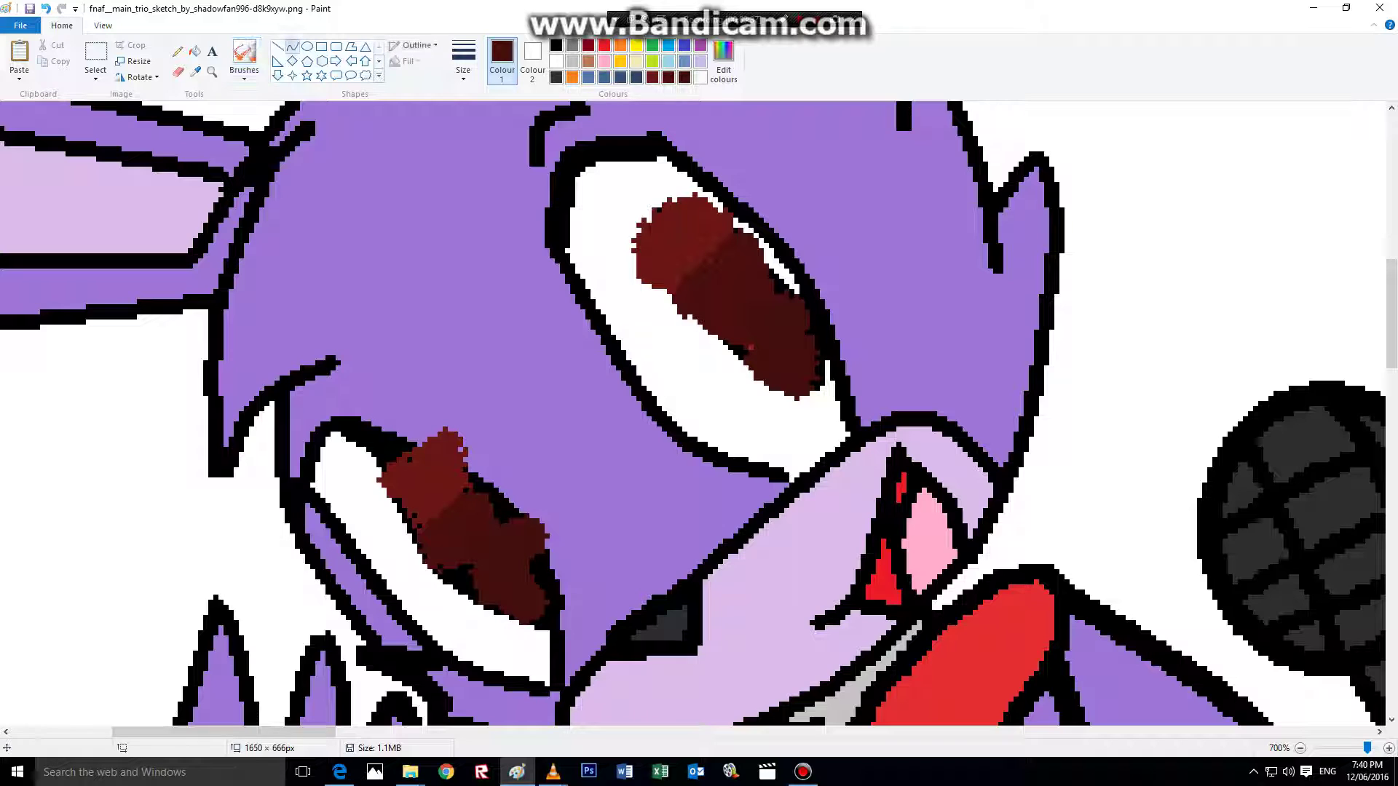
{"action": "left_click", "coordinate": [556, 45]}
{"action": "left_click_drag", "start_coordinate": [686, 188], "coordinate": [823, 380]}
{"action": "mouse_move", "coordinate": [775, 277]}
{"action": "left_mouse_down"}
{"action": "mouse_move", "coordinate": [782, 259]}
{"action": "mouse_move", "coordinate": [813, 309]}
{"action": "left_mouse_up"}
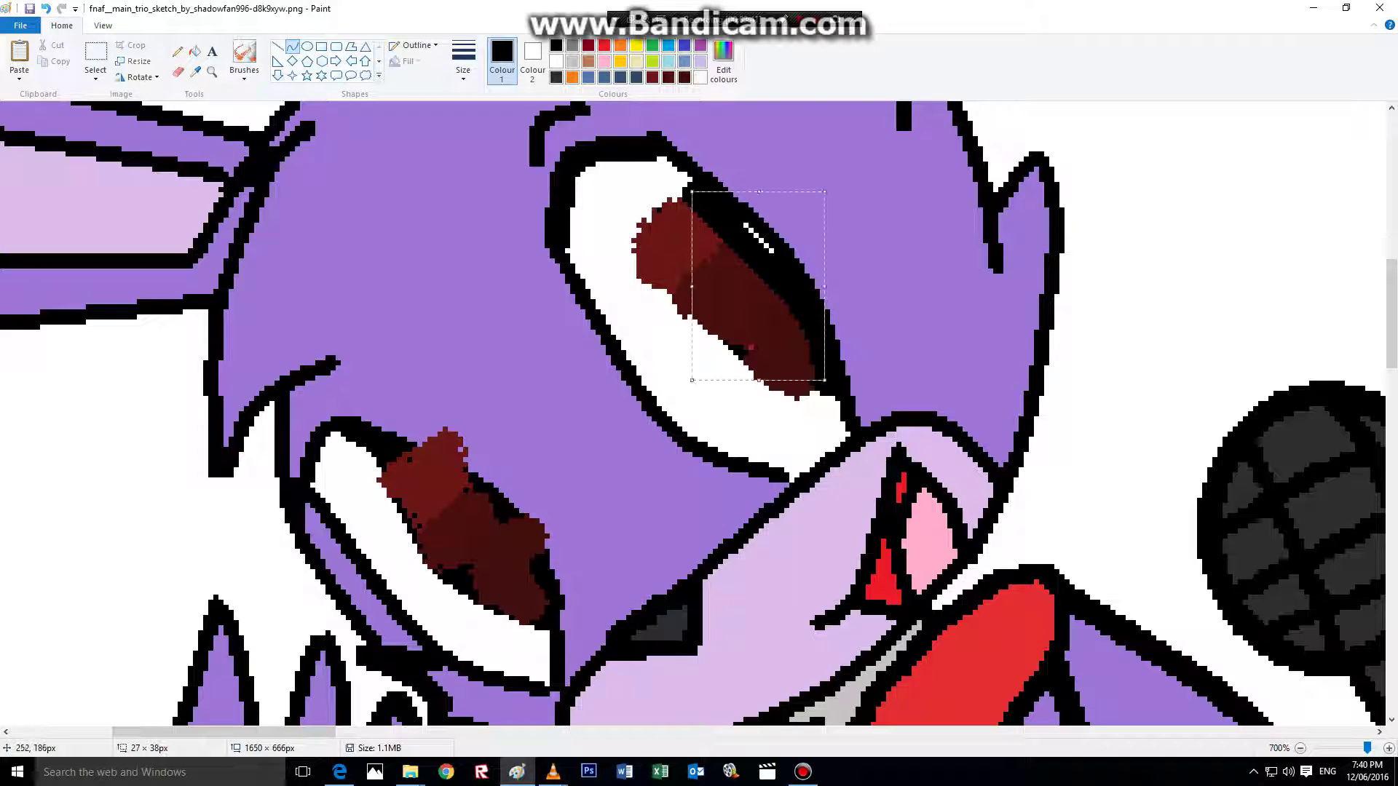
{"action": "left_click", "coordinate": [681, 190]}
{"action": "left_click_drag", "start_coordinate": [682, 190], "coordinate": [695, 321]}
{"action": "mouse_move", "coordinate": [666, 265]}
{"action": "left_mouse_down"}
{"action": "mouse_move", "coordinate": [625, 245]}
{"action": "mouse_move", "coordinate": [650, 267]}
{"action": "mouse_move", "coordinate": [623, 268]}
{"action": "left_mouse_up"}
{"action": "left_click", "coordinate": [631, 265]}
{"action": "left_click", "coordinate": [693, 320]}
{"action": "mouse_move", "coordinate": [693, 319]}
{"action": "left_mouse_down"}
{"action": "mouse_move", "coordinate": [826, 431]}
{"action": "mouse_move", "coordinate": [815, 395]}
{"action": "left_mouse_up"}
{"action": "left_click_drag", "start_coordinate": [790, 380], "coordinate": [758, 395]}
- Redraw the upper and lower outlines of the rabbit's lower iris with thick black curves
{"action": "left_click_drag", "start_coordinate": [349, 419], "coordinate": [562, 637]}
{"action": "left_click_drag", "start_coordinate": [509, 488], "coordinate": [546, 428]}
{"action": "mouse_move", "coordinate": [549, 533]}
{"action": "left_mouse_down"}
{"action": "mouse_move", "coordinate": [546, 513]}
{"action": "mouse_move", "coordinate": [537, 525]}
{"action": "left_mouse_up"}
{"action": "left_click", "coordinate": [494, 393]}
{"action": "mouse_move", "coordinate": [371, 451]}
{"action": "left_mouse_down"}
{"action": "mouse_move", "coordinate": [514, 655]}
{"action": "mouse_move", "coordinate": [545, 628]}
{"action": "left_mouse_up"}
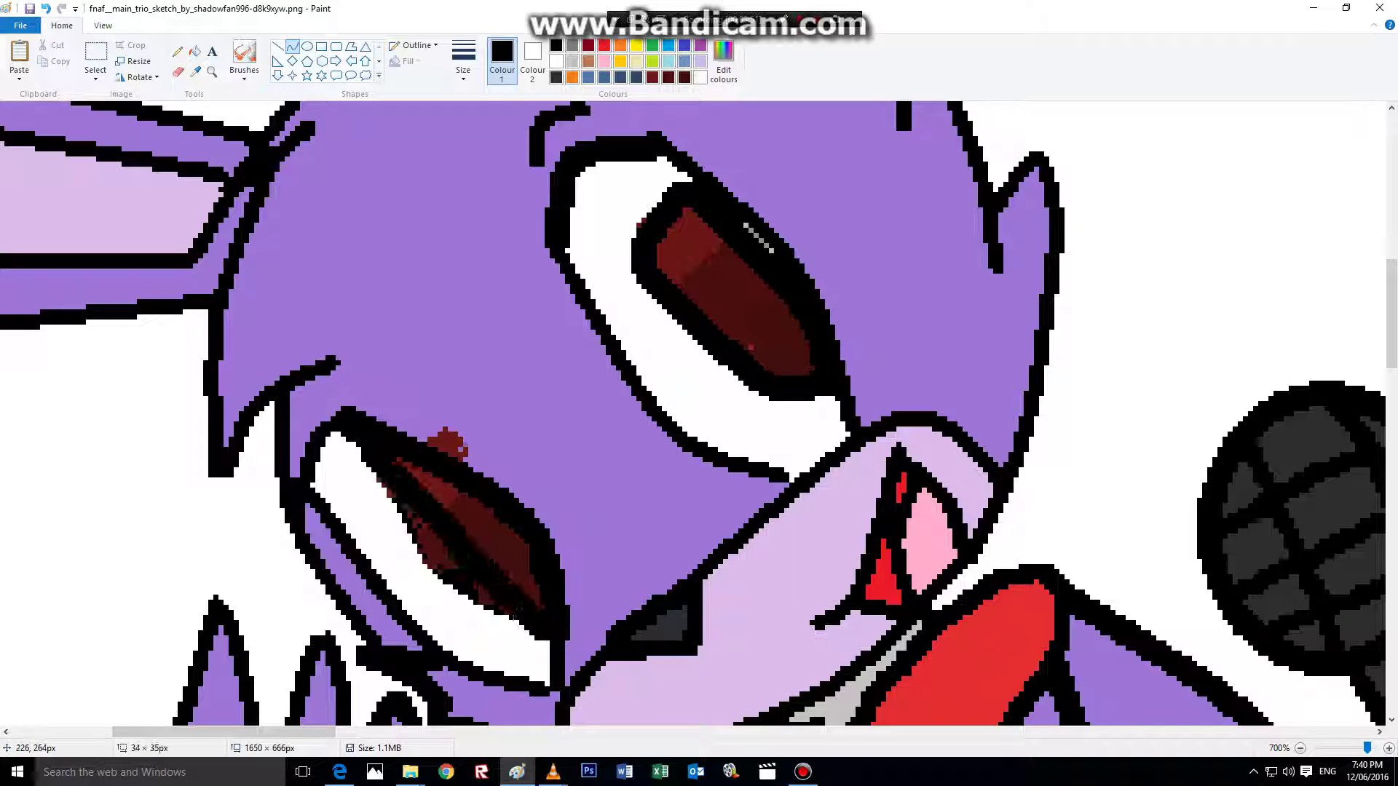
{"action": "left_click", "coordinate": [419, 581]}
{"action": "left_click", "coordinate": [419, 581]}
- Sample the rabbit's purple fur colour and pencil over the stray dark red patch above the lower eye
{"action": "left_click", "coordinate": [194, 71]}
{"action": "left_click", "coordinate": [437, 408]}
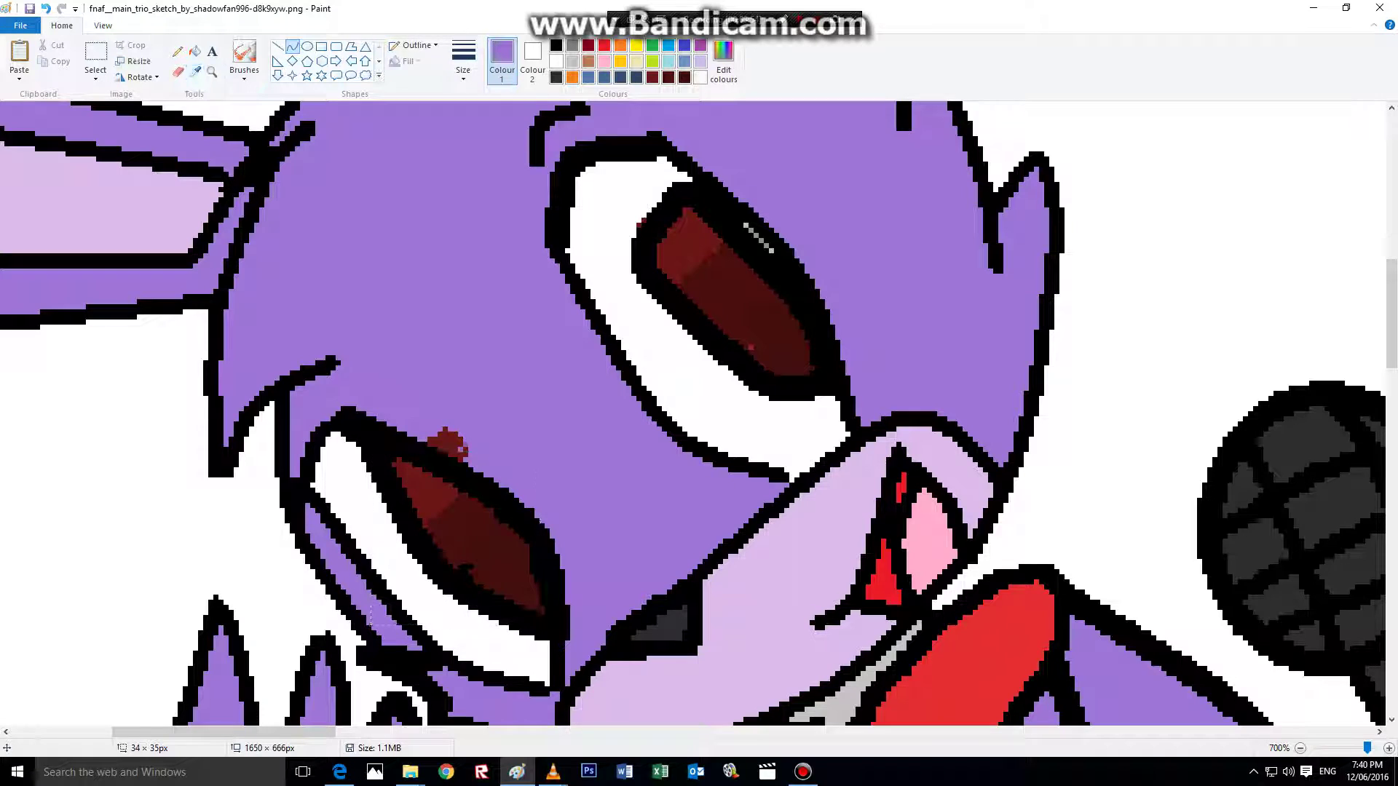
{"action": "left_click", "coordinate": [177, 51]}
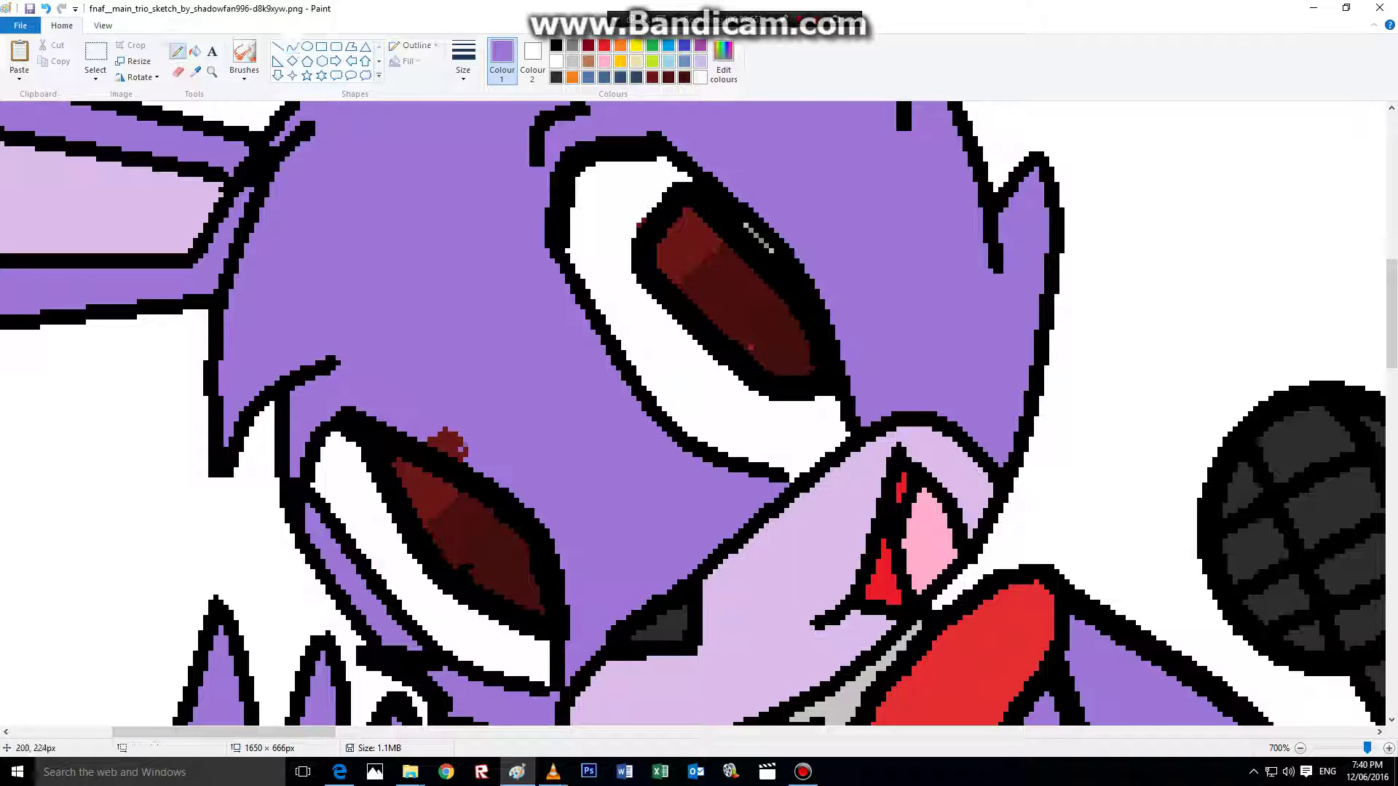
{"action": "left_click_drag", "start_coordinate": [433, 435], "coordinate": [462, 455]}
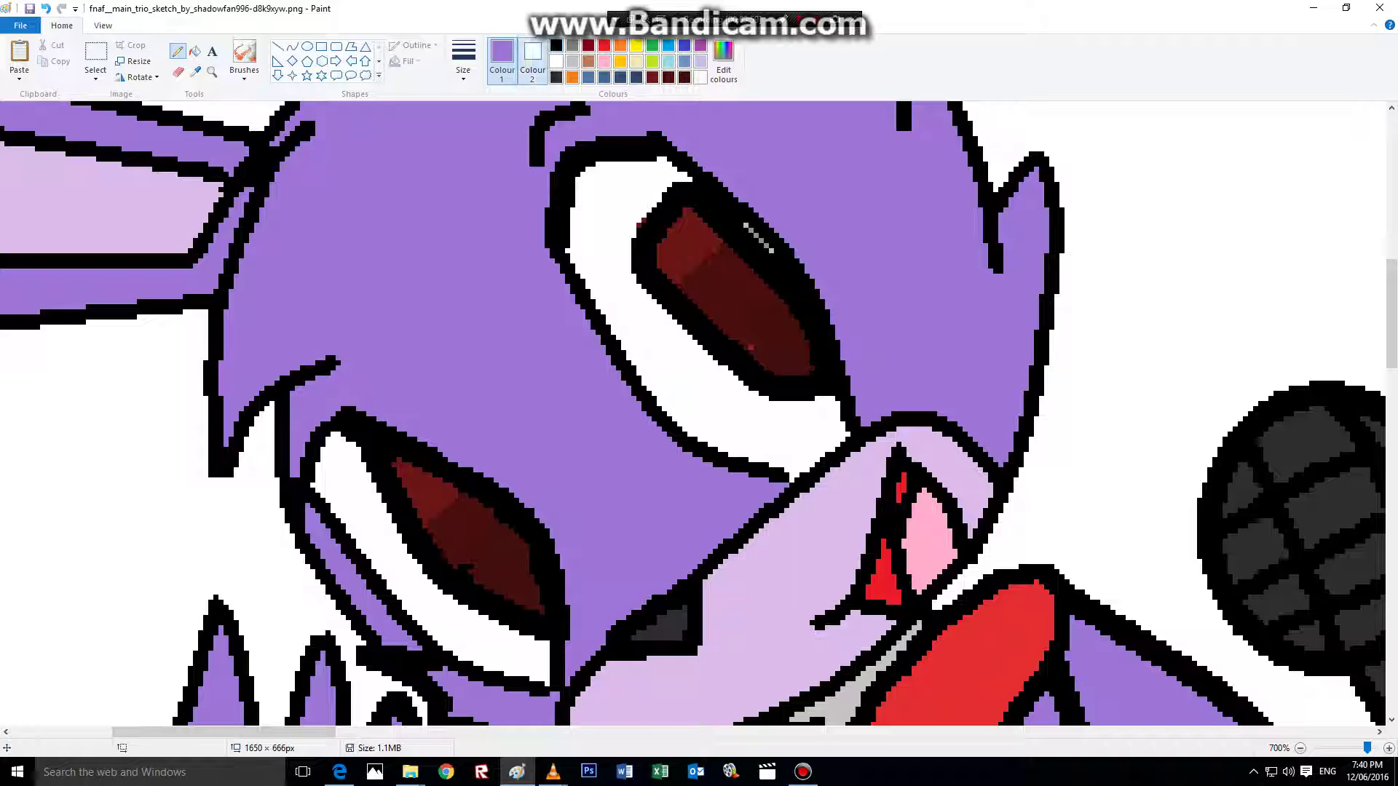
- Set both the primary and secondary colours to black
{"action": "left_click", "coordinate": [532, 60]}
{"action": "left_click", "coordinate": [501, 60]}
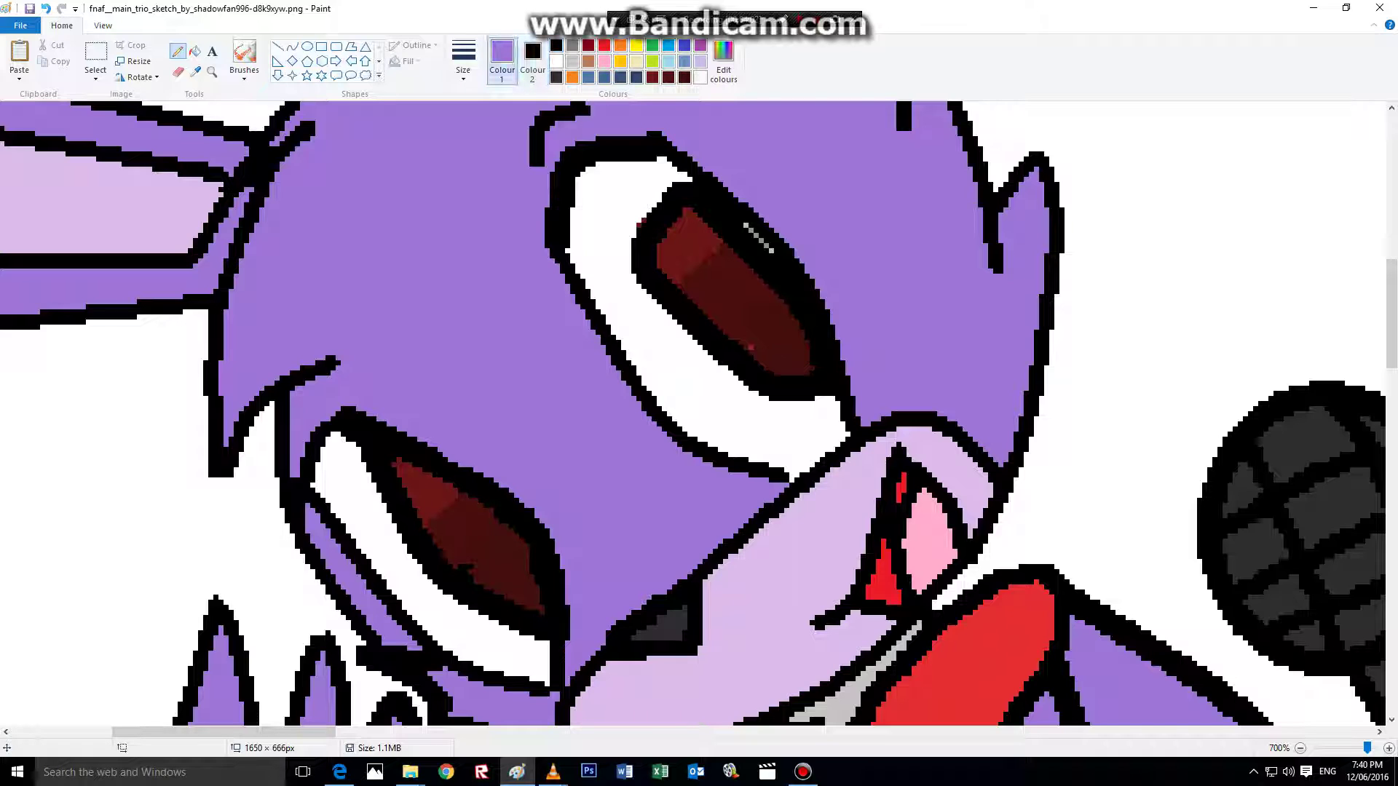
{"action": "left_click", "coordinate": [556, 45]}
{"action": "left_click", "coordinate": [308, 46]}
{"action": "mouse_move", "coordinate": [698, 244]}
{"action": "left_mouse_down"}
{"action": "mouse_move", "coordinate": [783, 345]}
{"action": "mouse_move", "coordinate": [768, 324]}
{"action": "left_mouse_up"}
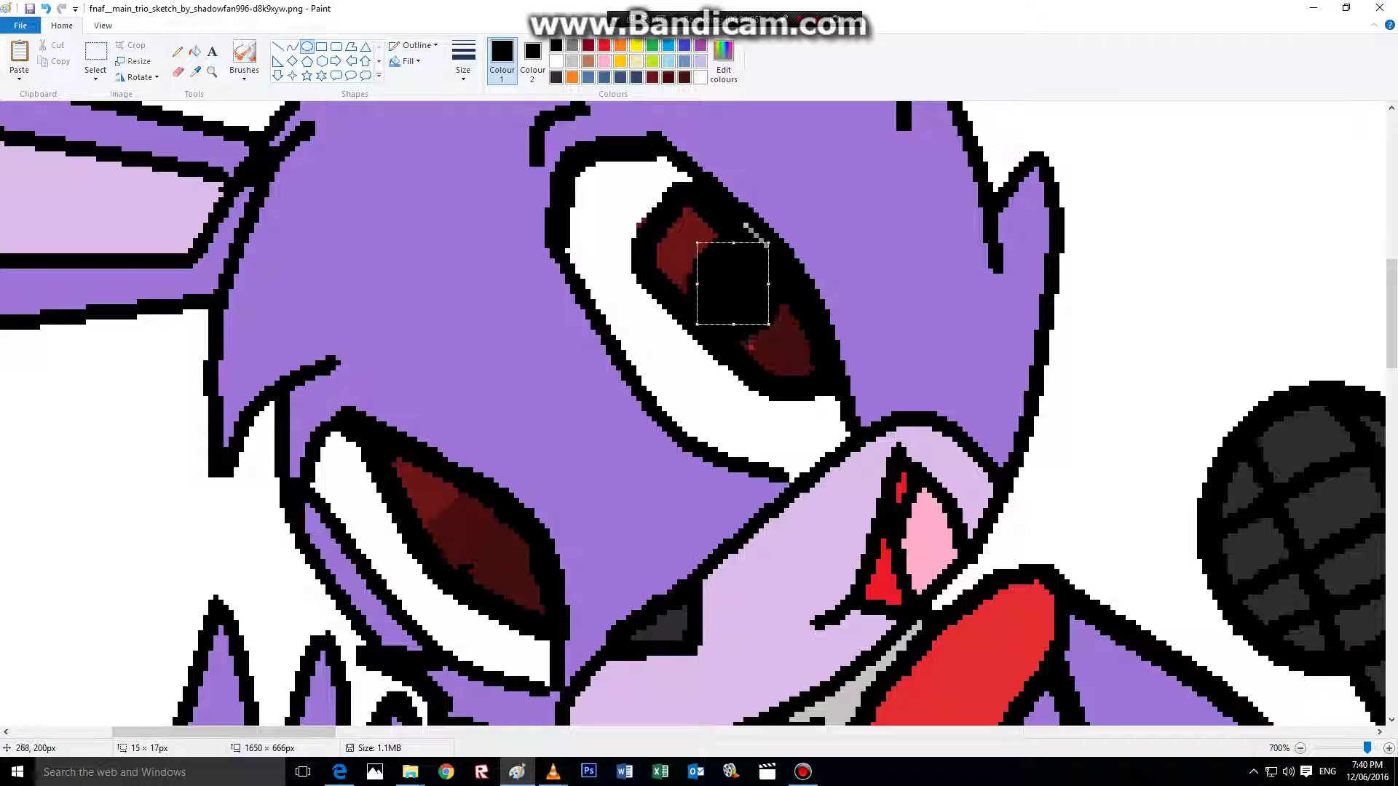
{"action": "right_click", "coordinate": [753, 299]}
{"action": "left_click", "coordinate": [782, 309]}
- Draw a solid black pupil in each rabbit iris with a thicker pencil, filling the lower pupil's outline with black
{"action": "left_click", "coordinate": [177, 51]}
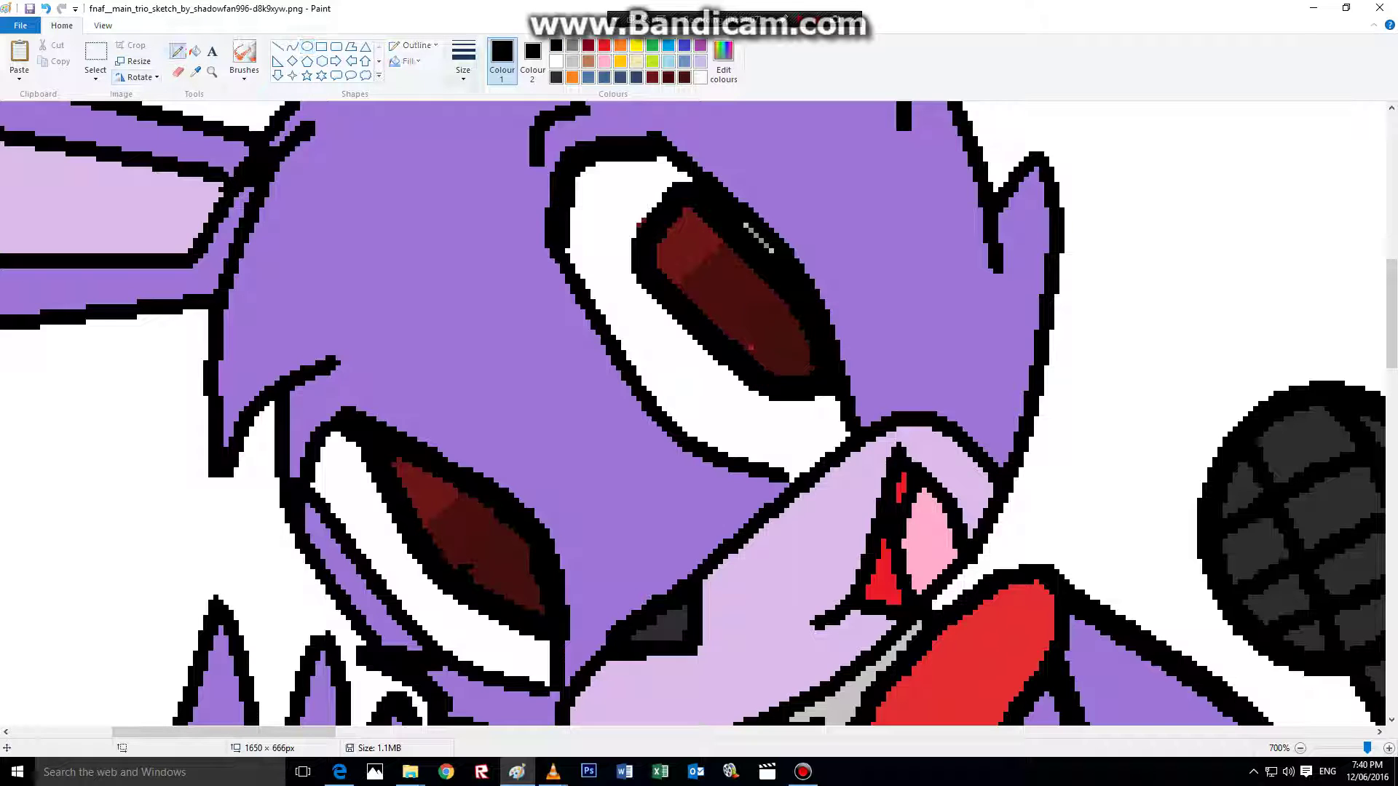
{"action": "left_click", "coordinate": [463, 62]}
{"action": "left_click", "coordinate": [495, 150]}
{"action": "mouse_move", "coordinate": [693, 246]}
{"action": "left_mouse_down"}
{"action": "mouse_move", "coordinate": [735, 313]}
{"action": "mouse_move", "coordinate": [758, 269]}
{"action": "mouse_move", "coordinate": [699, 246]}
{"action": "mouse_move", "coordinate": [744, 300]}
{"action": "mouse_move", "coordinate": [734, 267]}
{"action": "mouse_move", "coordinate": [770, 321]}
{"action": "left_mouse_up"}
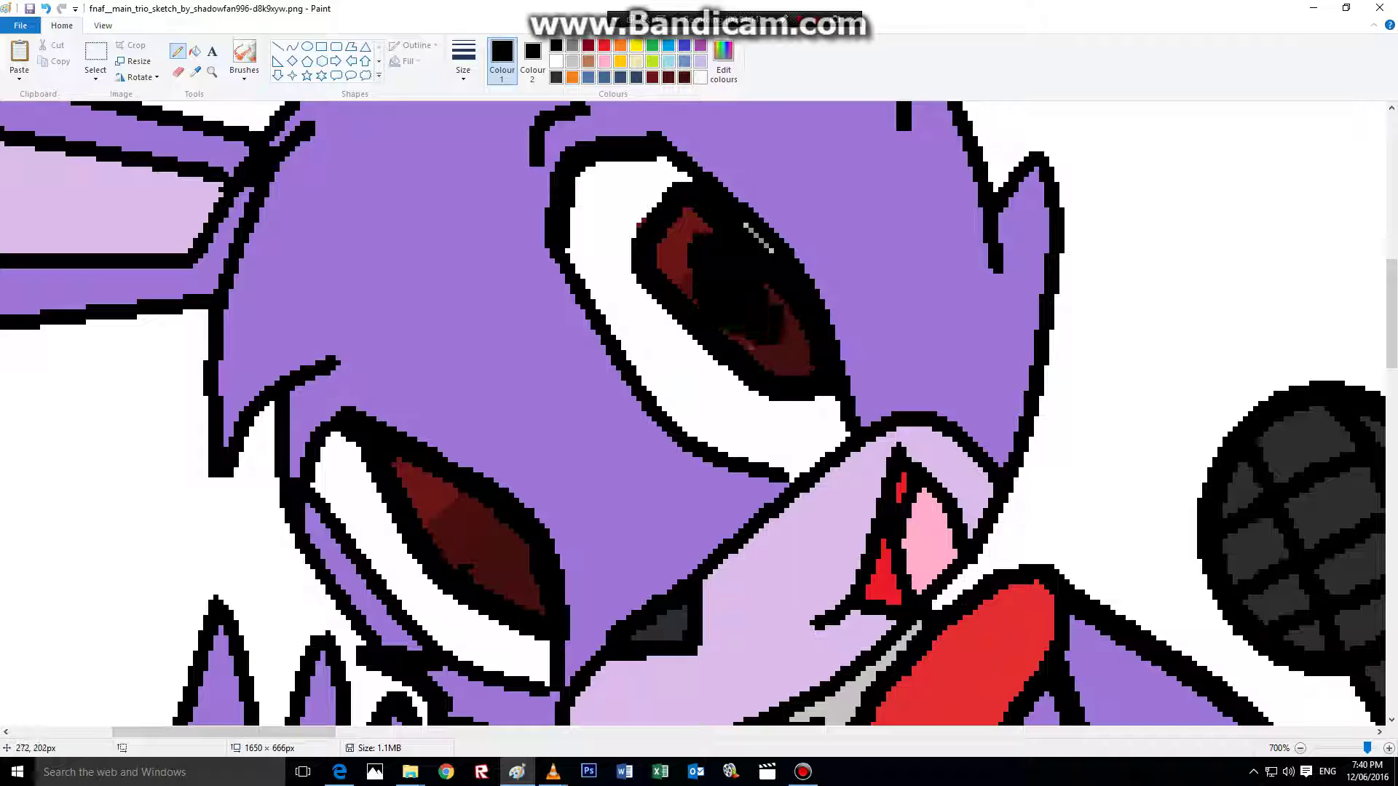
{"action": "mouse_move", "coordinate": [444, 475]}
{"action": "left_mouse_down"}
{"action": "mouse_move", "coordinate": [469, 563]}
{"action": "mouse_move", "coordinate": [503, 572]}
{"action": "mouse_move", "coordinate": [525, 531]}
{"action": "left_mouse_up"}
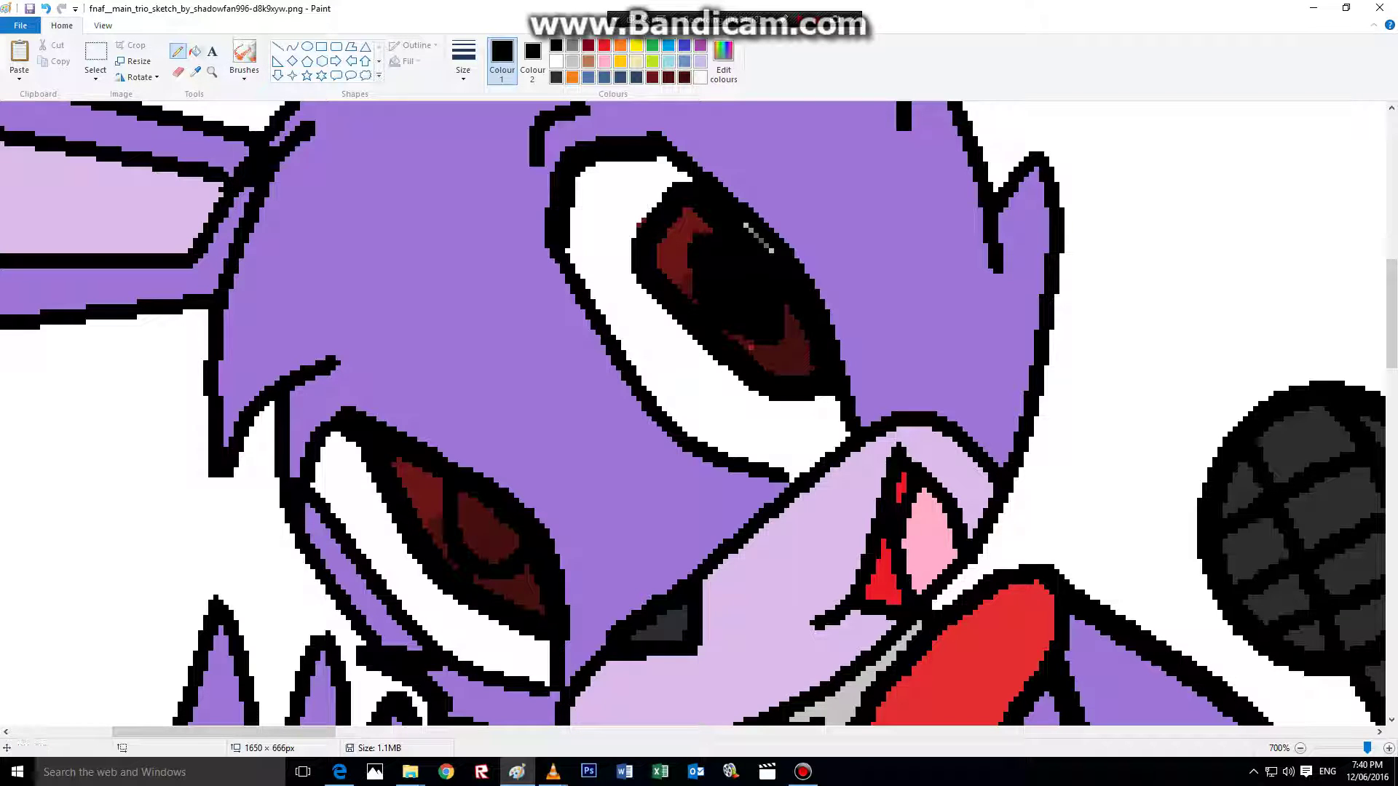
{"action": "left_click", "coordinate": [194, 51]}
{"action": "left_click", "coordinate": [495, 538]}
{"action": "left_click", "coordinate": [472, 517]}
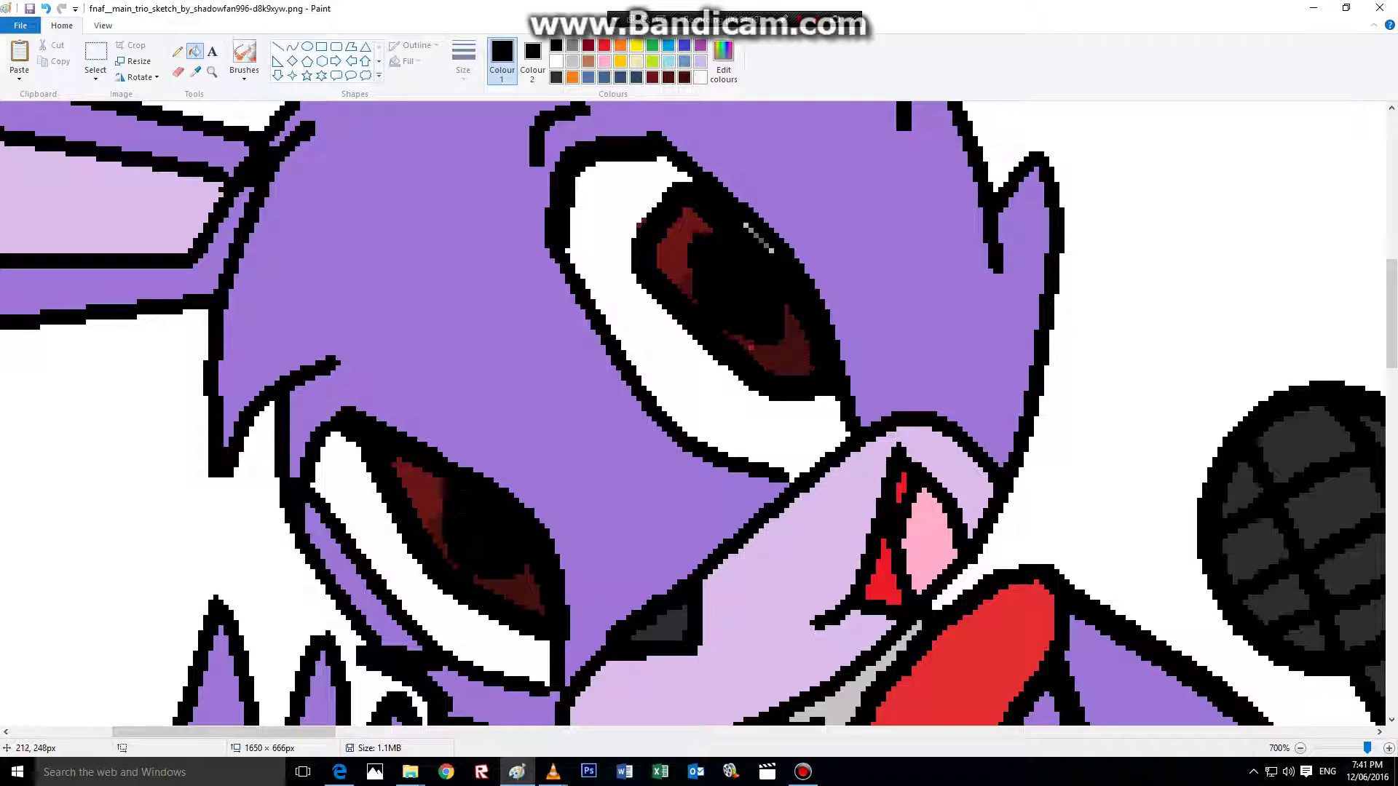
- Draw a filled white ellipse highlight in each rabbit pupil, about 5 × 7 px in the upper eye and 8 × 10 px in the lower
{"action": "left_click", "coordinate": [556, 61]}
{"action": "left_click", "coordinate": [532, 62]}
{"action": "left_click", "coordinate": [556, 61]}
{"action": "left_click", "coordinate": [321, 45]}
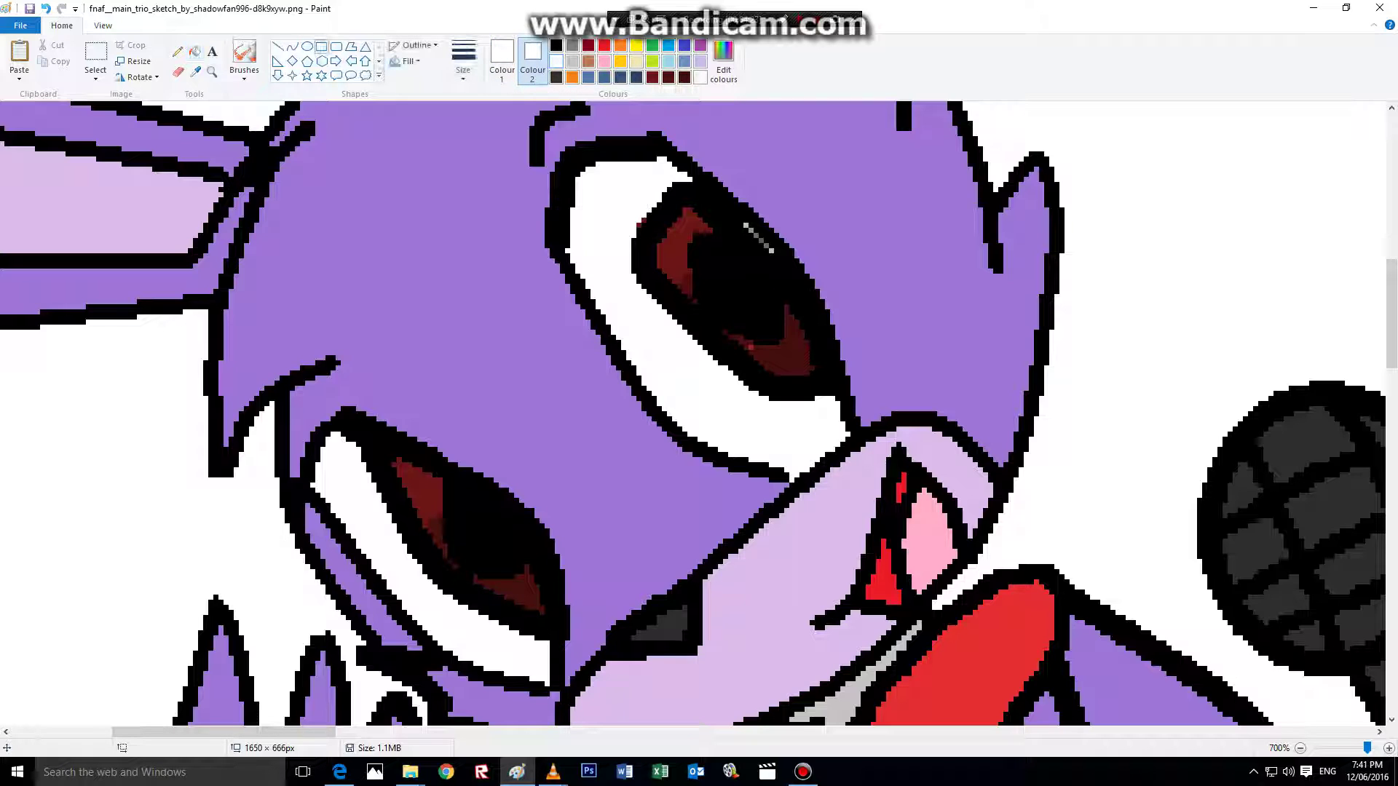
{"action": "left_click", "coordinate": [307, 45]}
{"action": "left_click", "coordinate": [463, 58]}
{"action": "left_click", "coordinate": [496, 131]}
{"action": "left_click_drag", "start_coordinate": [707, 248], "coordinate": [731, 276]}
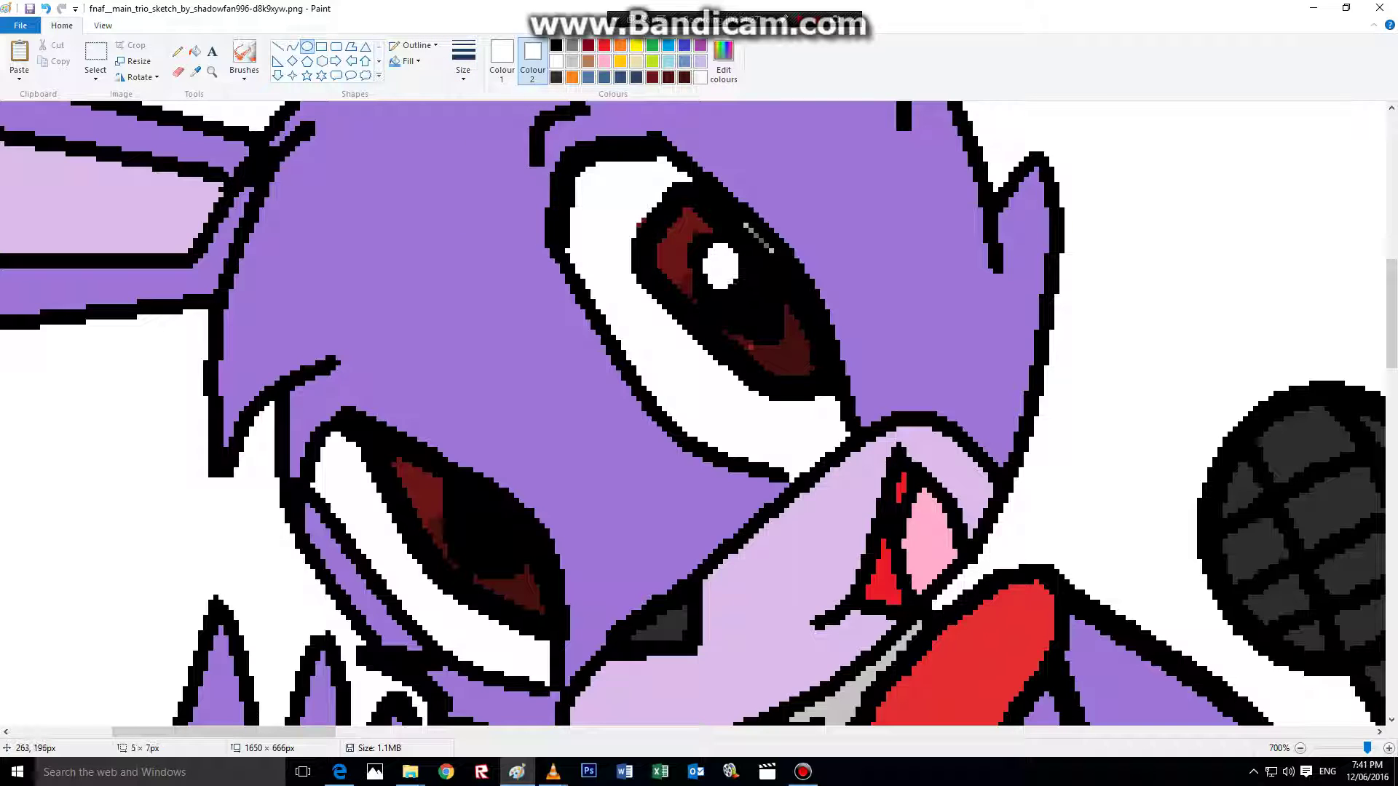
{"action": "left_click_drag", "start_coordinate": [458, 502], "coordinate": [499, 555]}
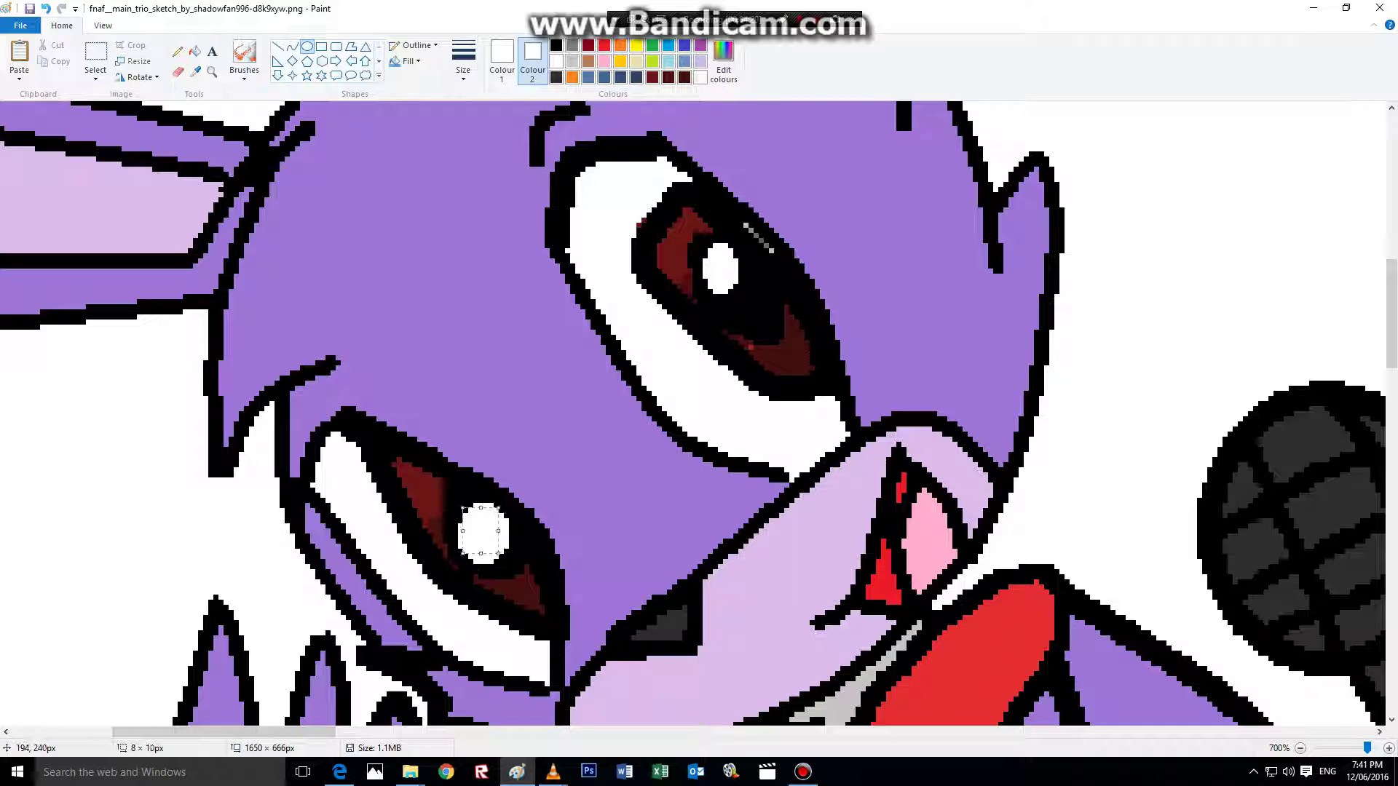
- Add white ellipse highlights on the lower iris's upper left edge and the upper iris's lower and upper left edges
{"action": "left_click_drag", "start_coordinate": [376, 464], "coordinate": [427, 526]}
{"action": "left_click_drag", "start_coordinate": [730, 343], "coordinate": [790, 398]}
{"action": "left_click_drag", "start_coordinate": [631, 220], "coordinate": [679, 284]}
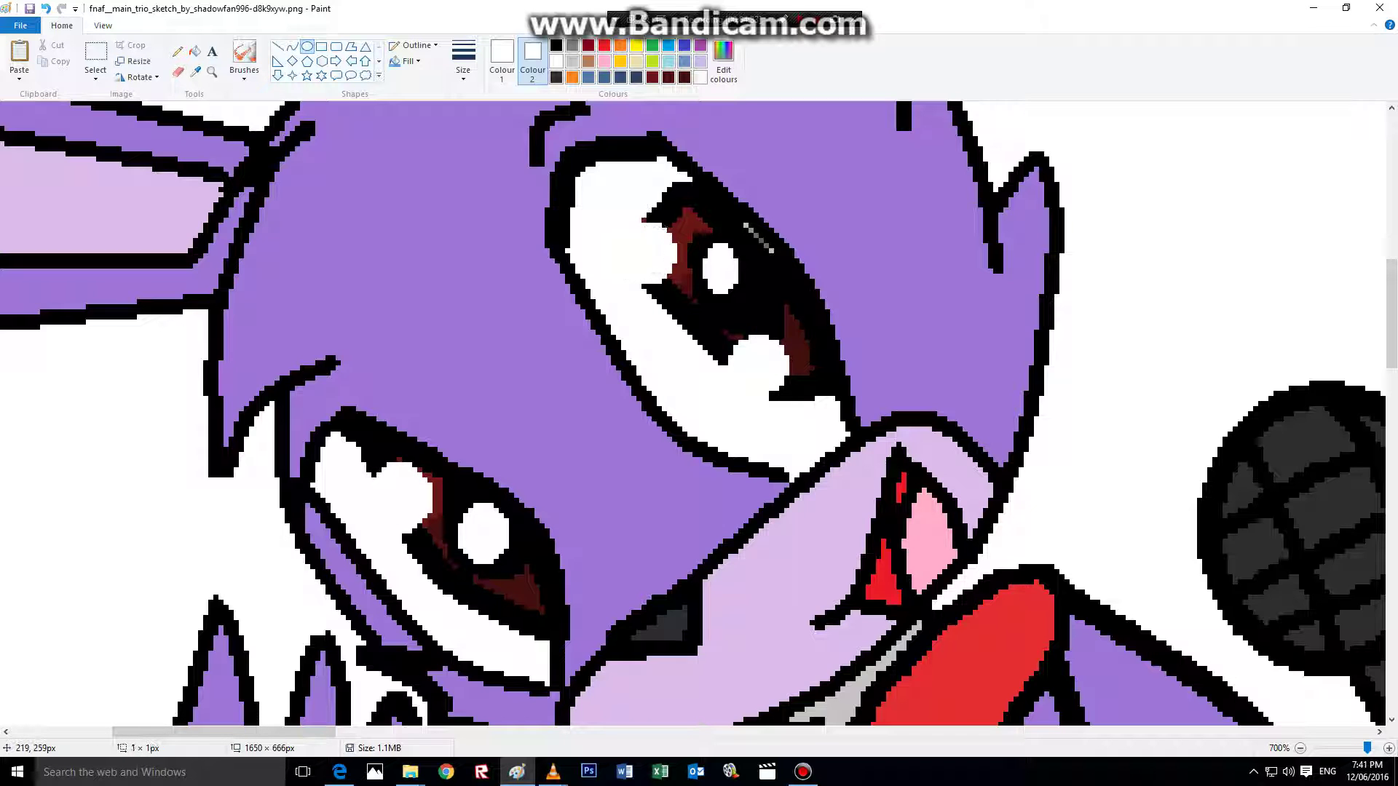
- Switch to the Edge browser and like the YouTube video "MLP/FNAF SpeedPaint: Hello my dear Mangle"
{"action": "left_click", "coordinate": [339, 771]}
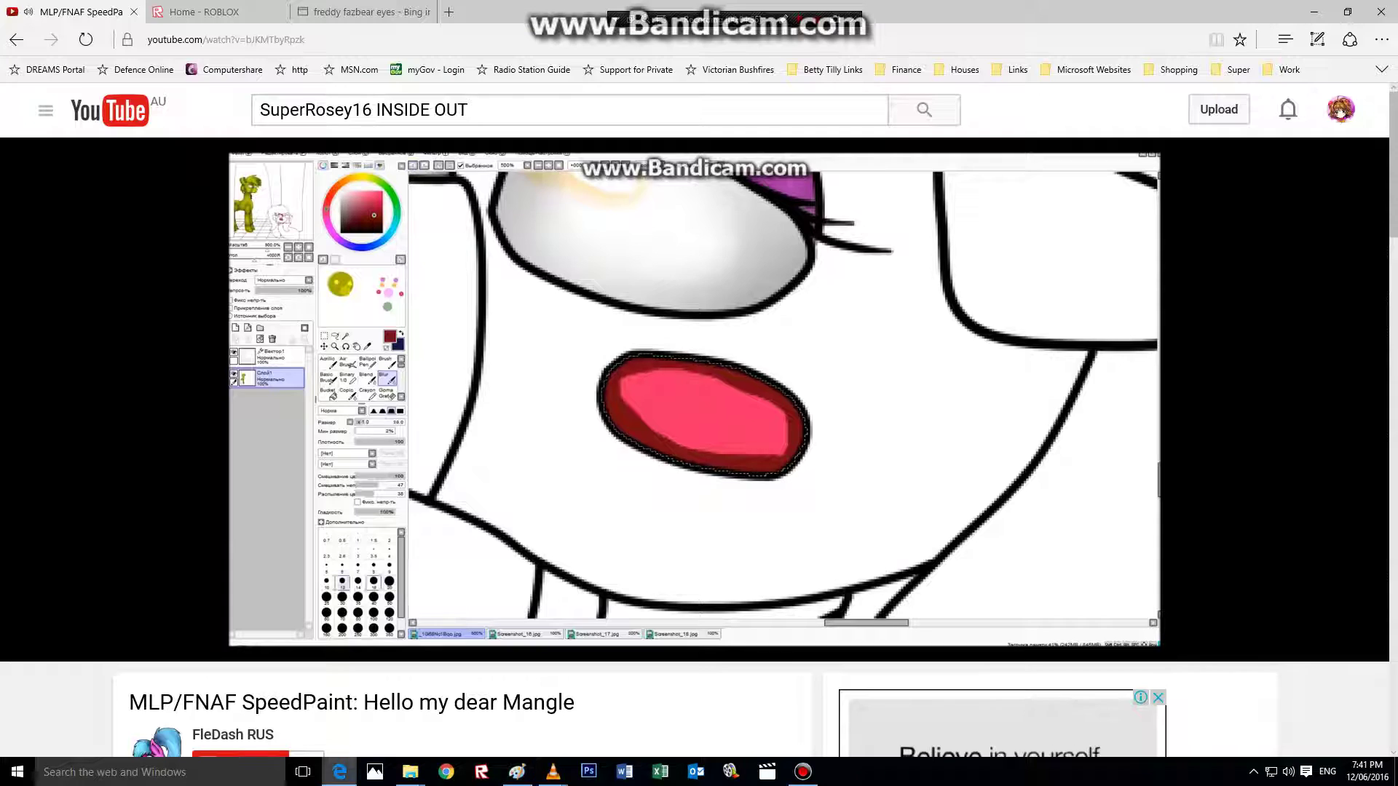
{"action": "scroll", "coordinate": [772, 706], "scroll_direction": "down", "scroll_amount": 2}
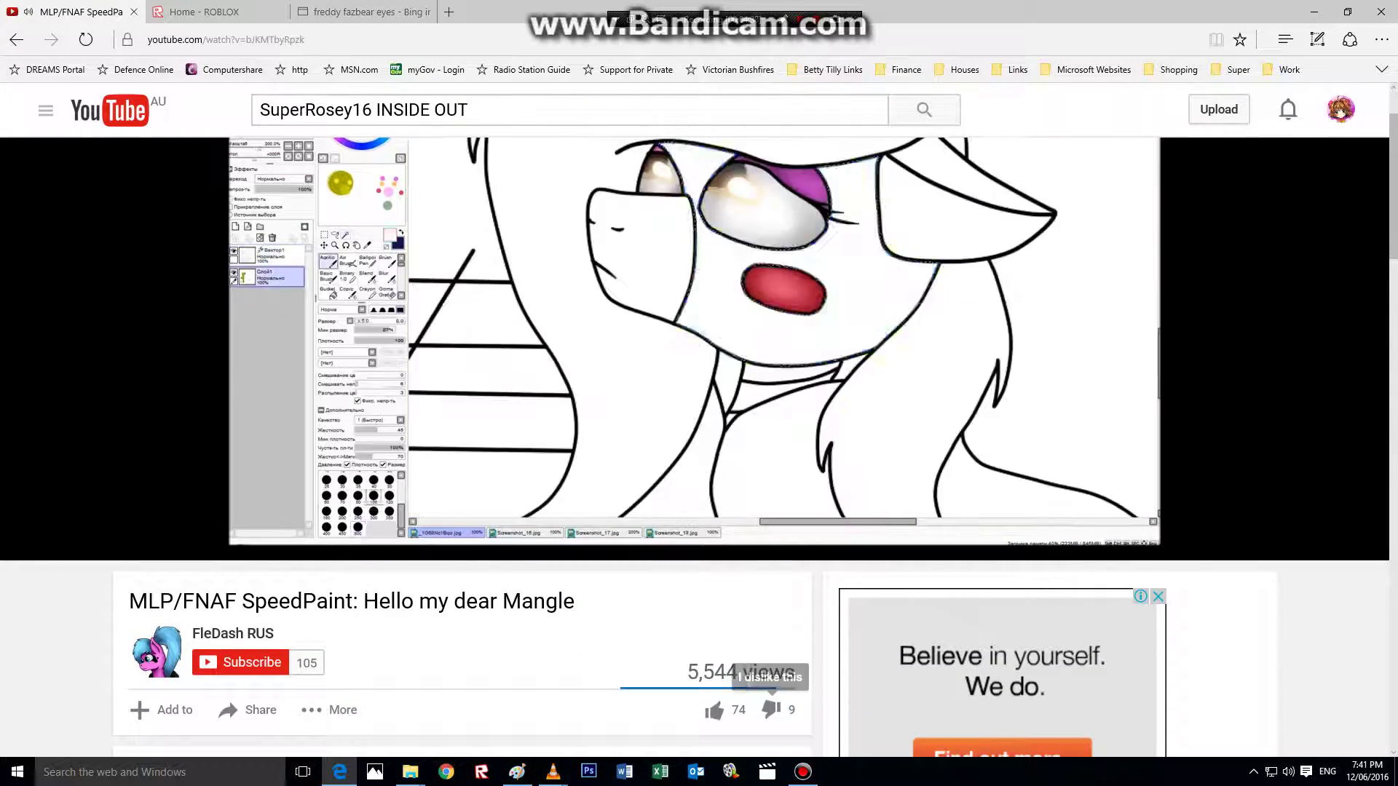
{"action": "left_click", "coordinate": [714, 710]}
{"action": "scroll", "coordinate": [713, 710], "scroll_direction": "up", "scroll_amount": 2}
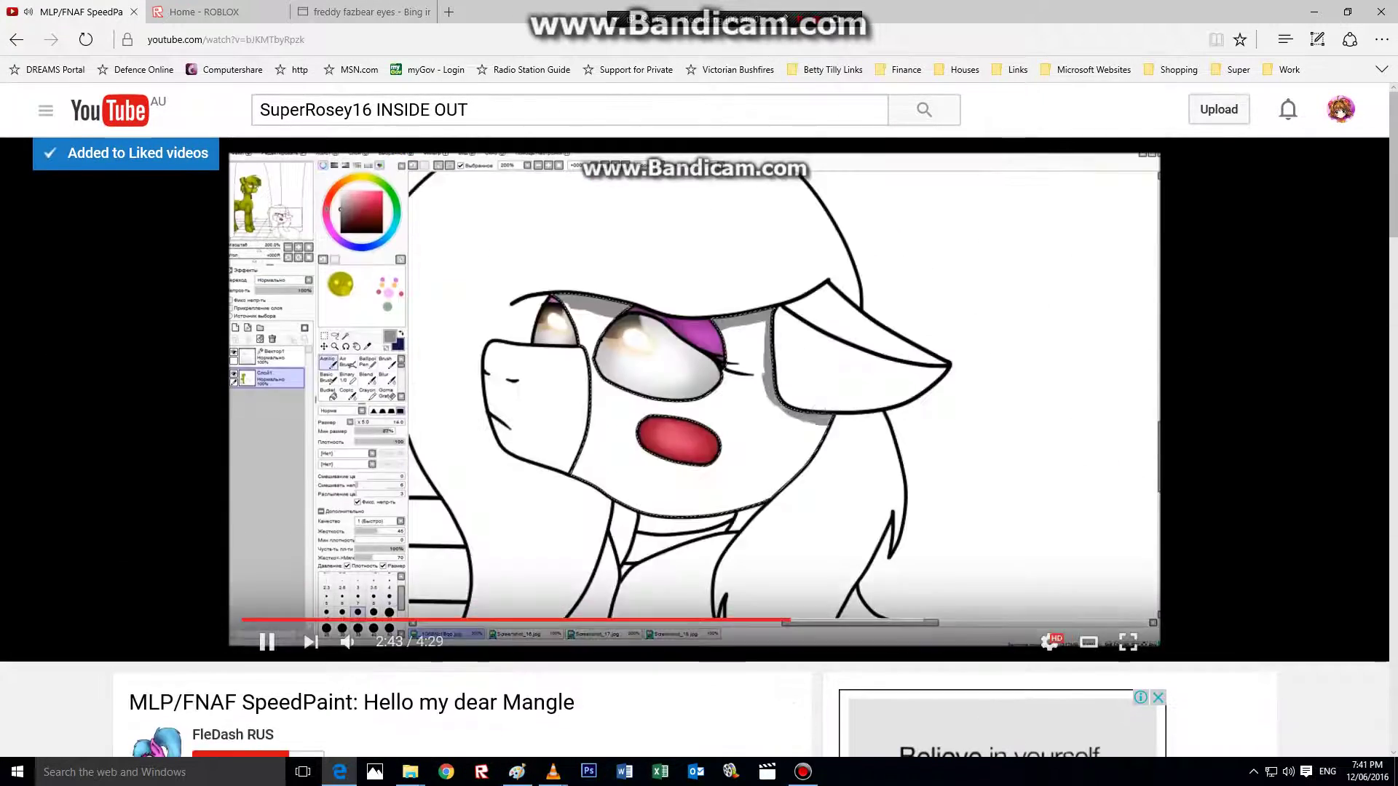
{"action": "scroll", "coordinate": [699, 437], "scroll_direction": "down", "scroll_amount": 6}
{"action": "scroll", "coordinate": [698, 437], "scroll_direction": "up", "scroll_amount": 6}
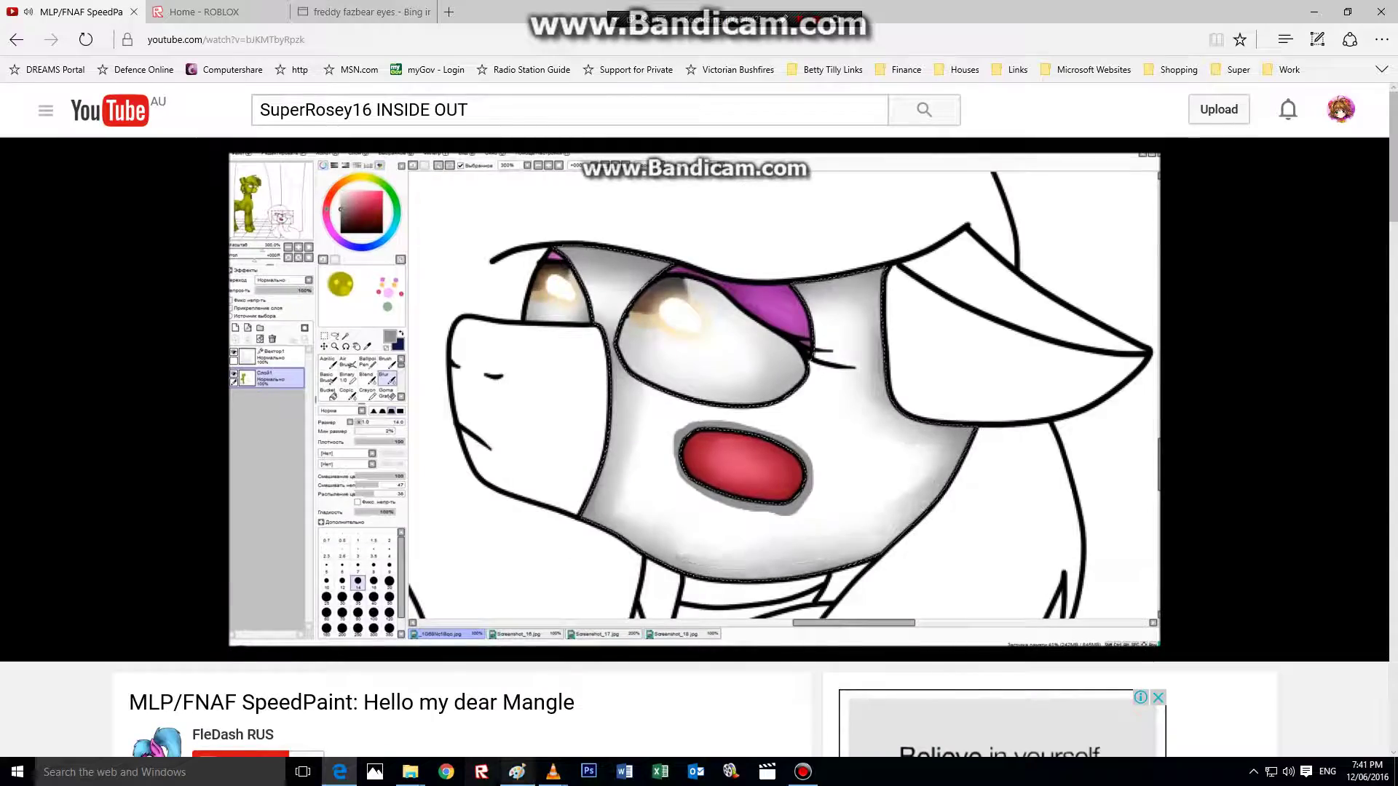
- Return to Paint and sample the magenta from the yellow chick's left iris as the primary colour
{"action": "left_click", "coordinate": [517, 771]}
{"action": "left_click", "coordinate": [212, 72]}
{"action": "right_click", "coordinate": [446, 384]}
{"action": "right_click", "coordinate": [446, 383]}
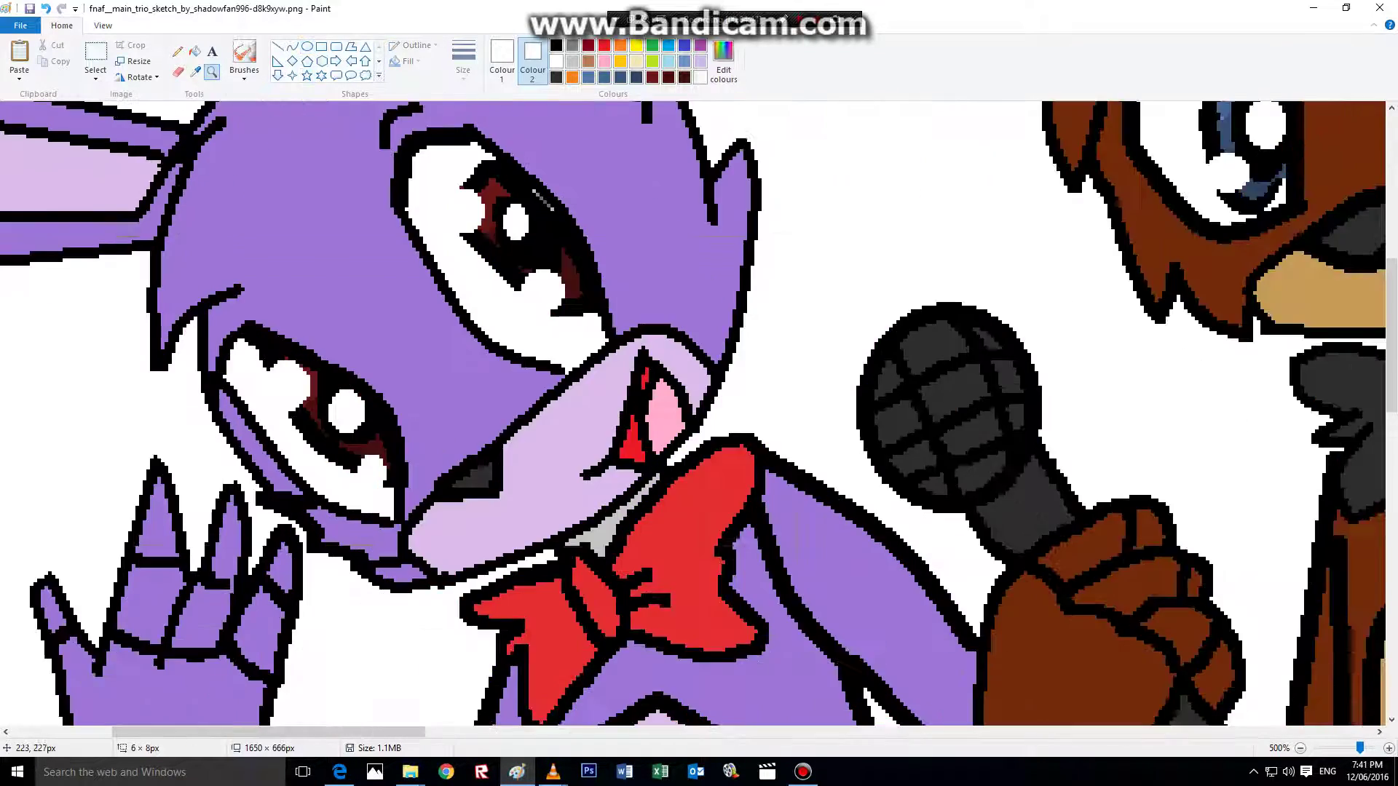
{"action": "right_click", "coordinate": [446, 383]}
{"action": "right_click", "coordinate": [446, 384]}
{"action": "right_click", "coordinate": [446, 383]}
{"action": "right_click", "coordinate": [446, 384]}
{"action": "left_click", "coordinate": [624, 233]}
{"action": "scroll", "coordinate": [622, 279], "scroll_direction": "up", "scroll_amount": 3}
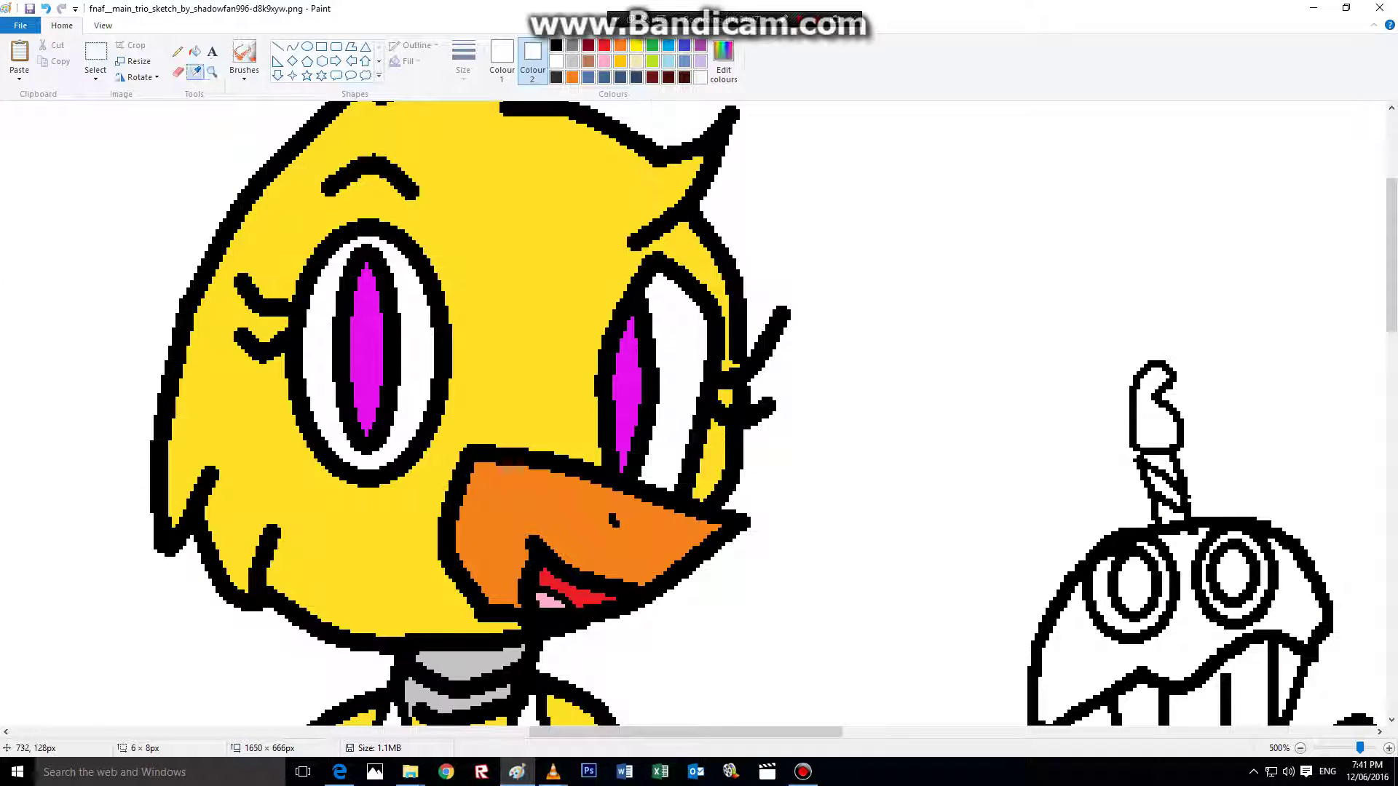
{"action": "left_click", "coordinate": [368, 306]}
{"action": "left_click", "coordinate": [501, 62]}
- Add a darker magenta to the custom colours and brush it thickly over the upper half of both chick irises
{"action": "left_click", "coordinate": [723, 62]}
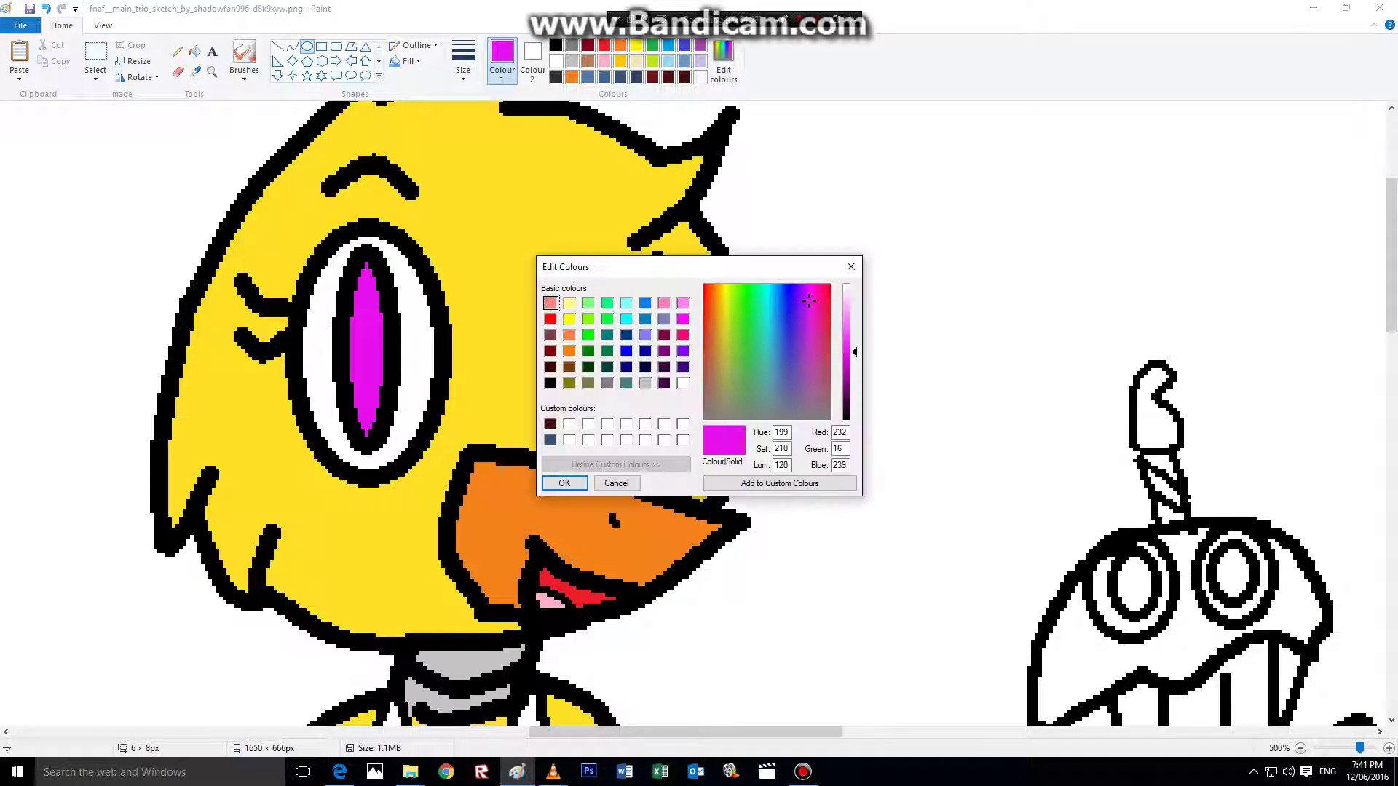
{"action": "left_click_drag", "start_coordinate": [854, 352], "coordinate": [854, 369]}
{"action": "left_click", "coordinate": [779, 482]}
{"action": "left_click", "coordinate": [563, 482]}
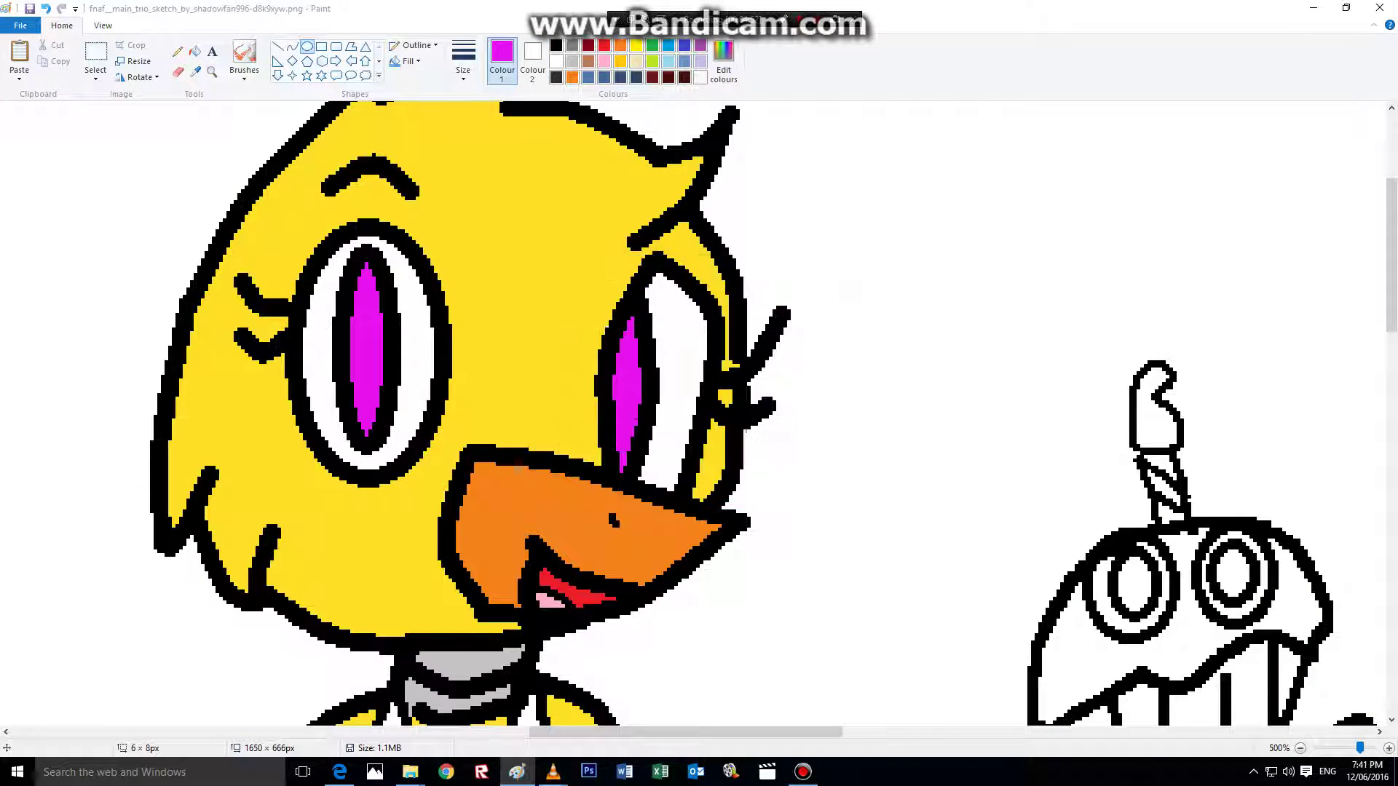
{"action": "left_click", "coordinate": [244, 54]}
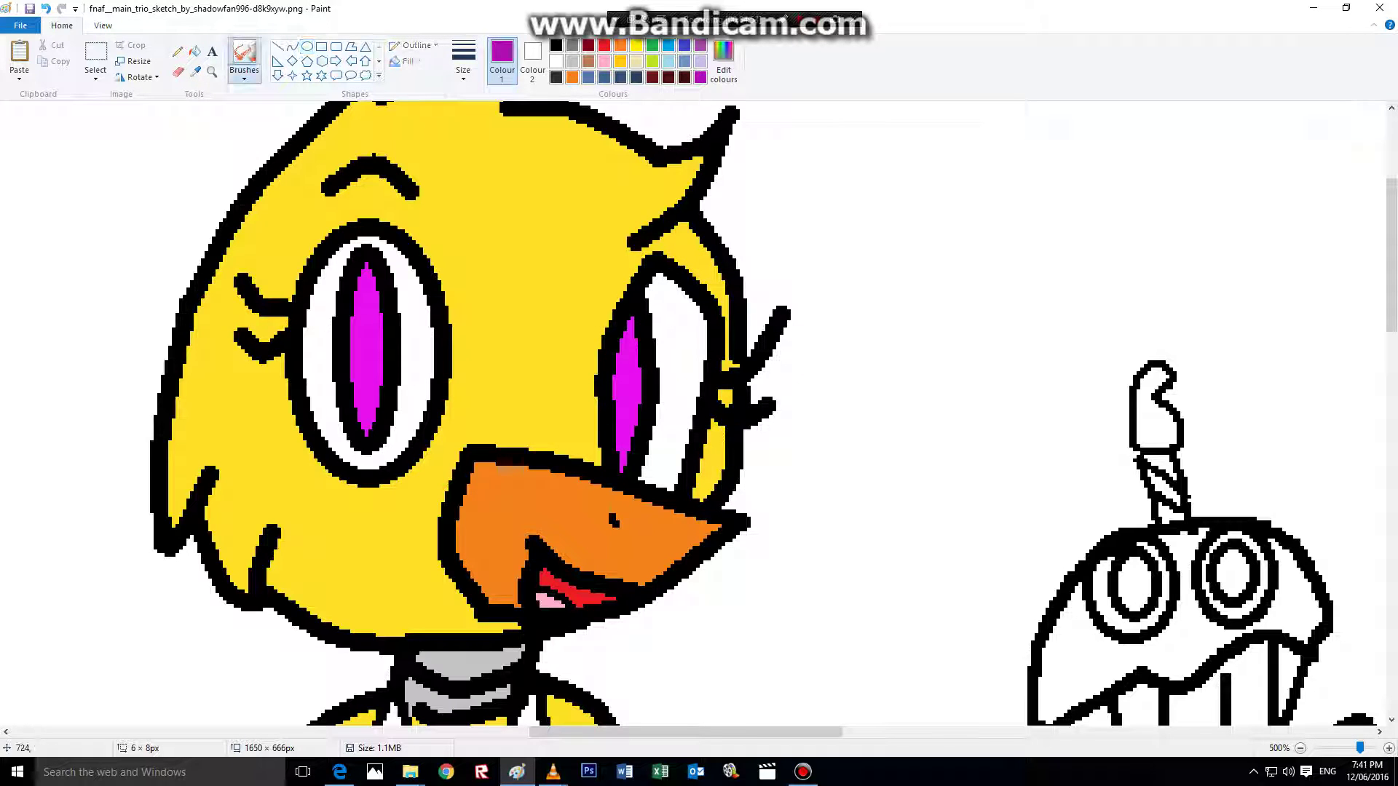
{"action": "left_click", "coordinate": [463, 62]}
{"action": "left_click", "coordinate": [495, 112]}
{"action": "mouse_move", "coordinate": [348, 275]}
{"action": "left_mouse_down"}
{"action": "mouse_move", "coordinate": [389, 292]}
{"action": "mouse_move", "coordinate": [334, 256]}
{"action": "mouse_move", "coordinate": [399, 285]}
{"action": "mouse_move", "coordinate": [409, 314]}
{"action": "mouse_move", "coordinate": [332, 277]}
{"action": "mouse_move", "coordinate": [345, 248]}
{"action": "mouse_move", "coordinate": [382, 255]}
{"action": "mouse_move", "coordinate": [334, 303]}
{"action": "mouse_move", "coordinate": [394, 335]}
{"action": "left_mouse_up"}
{"action": "left_click", "coordinate": [463, 62]}
{"action": "left_click", "coordinate": [495, 109]}
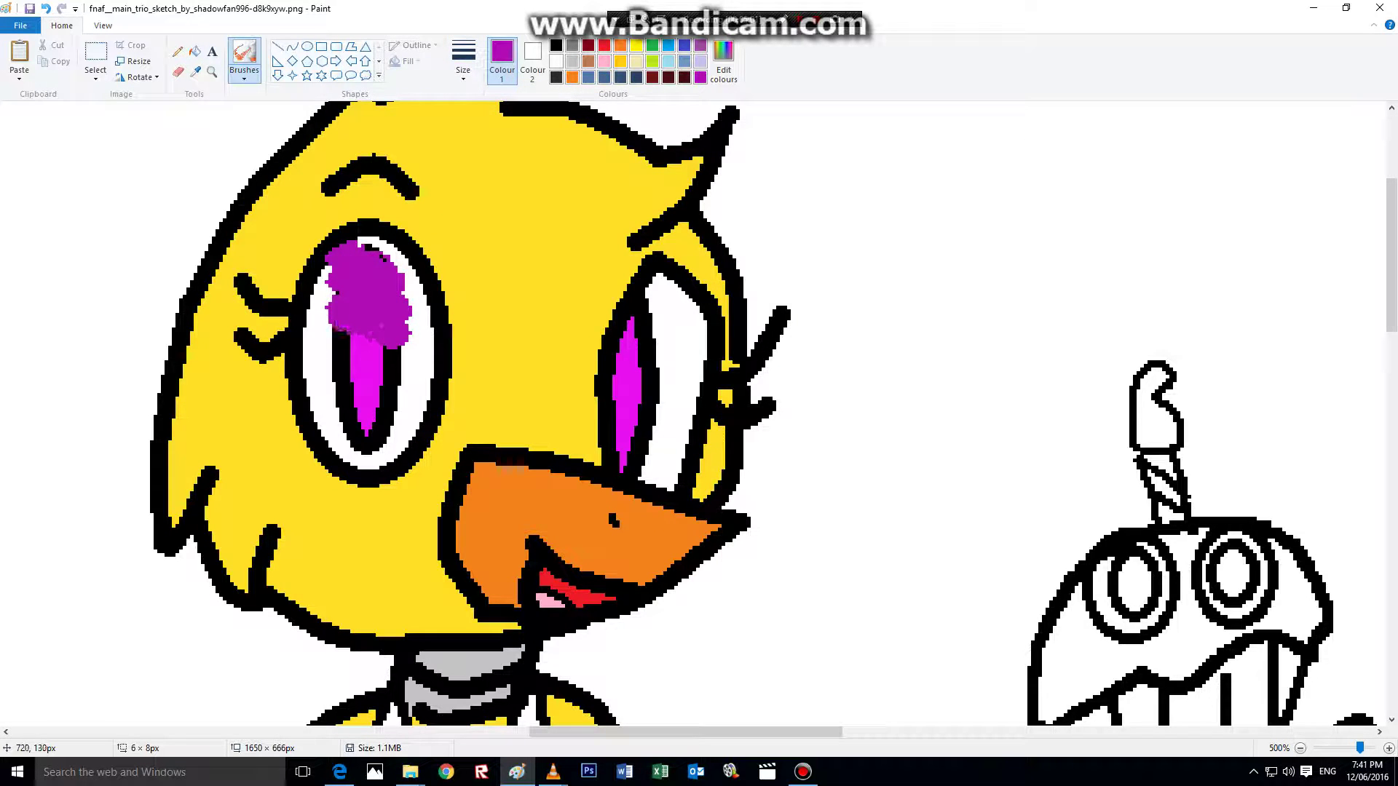
{"action": "mouse_move", "coordinate": [611, 328]}
{"action": "left_mouse_down"}
{"action": "mouse_move", "coordinate": [655, 386]}
{"action": "mouse_move", "coordinate": [611, 371]}
{"action": "left_mouse_up"}
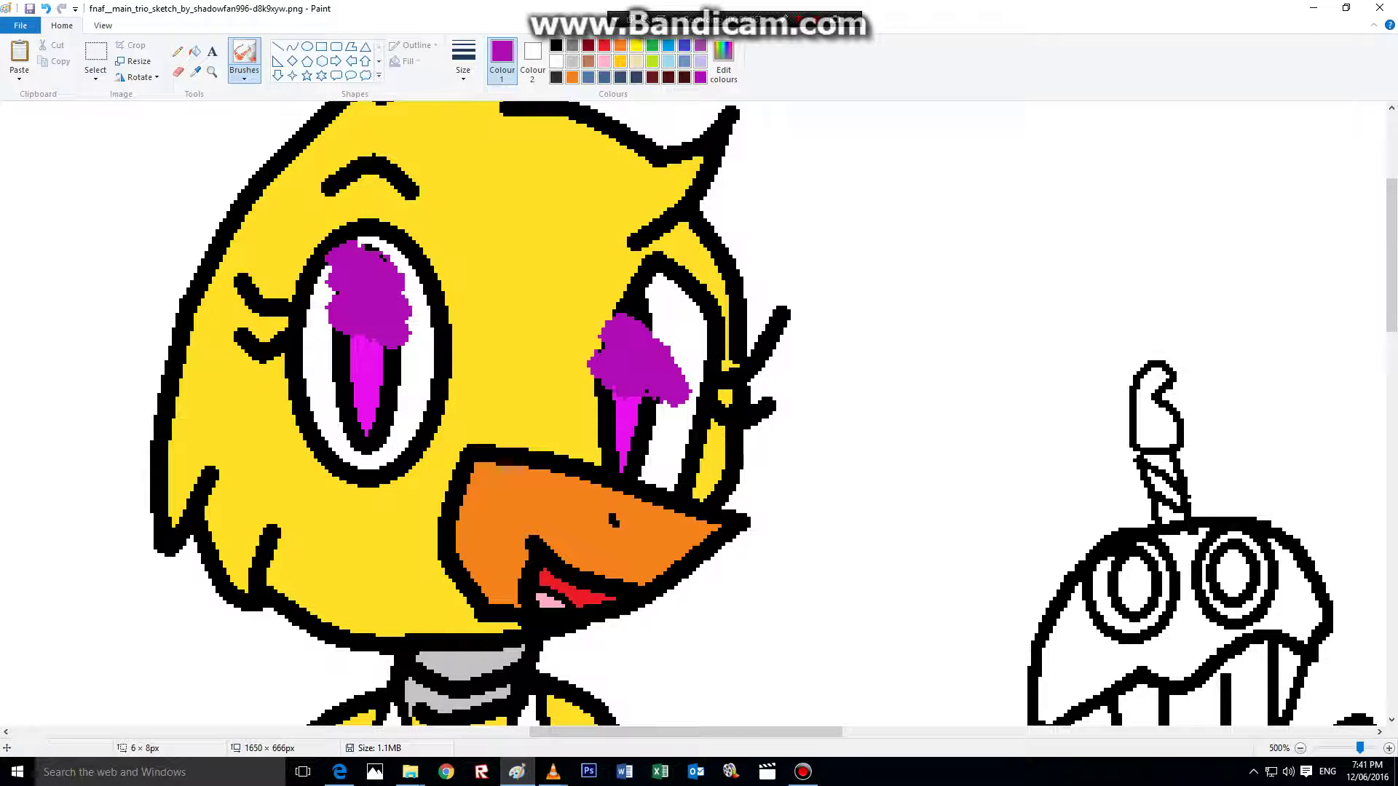
- Add a darker purple (red 126, green 9, blue 130) to the custom colours and brush it across the lower middle of both chick irises
{"action": "left_click", "coordinate": [723, 62]}
{"action": "left_click_drag", "start_coordinate": [854, 368], "coordinate": [853, 383]}
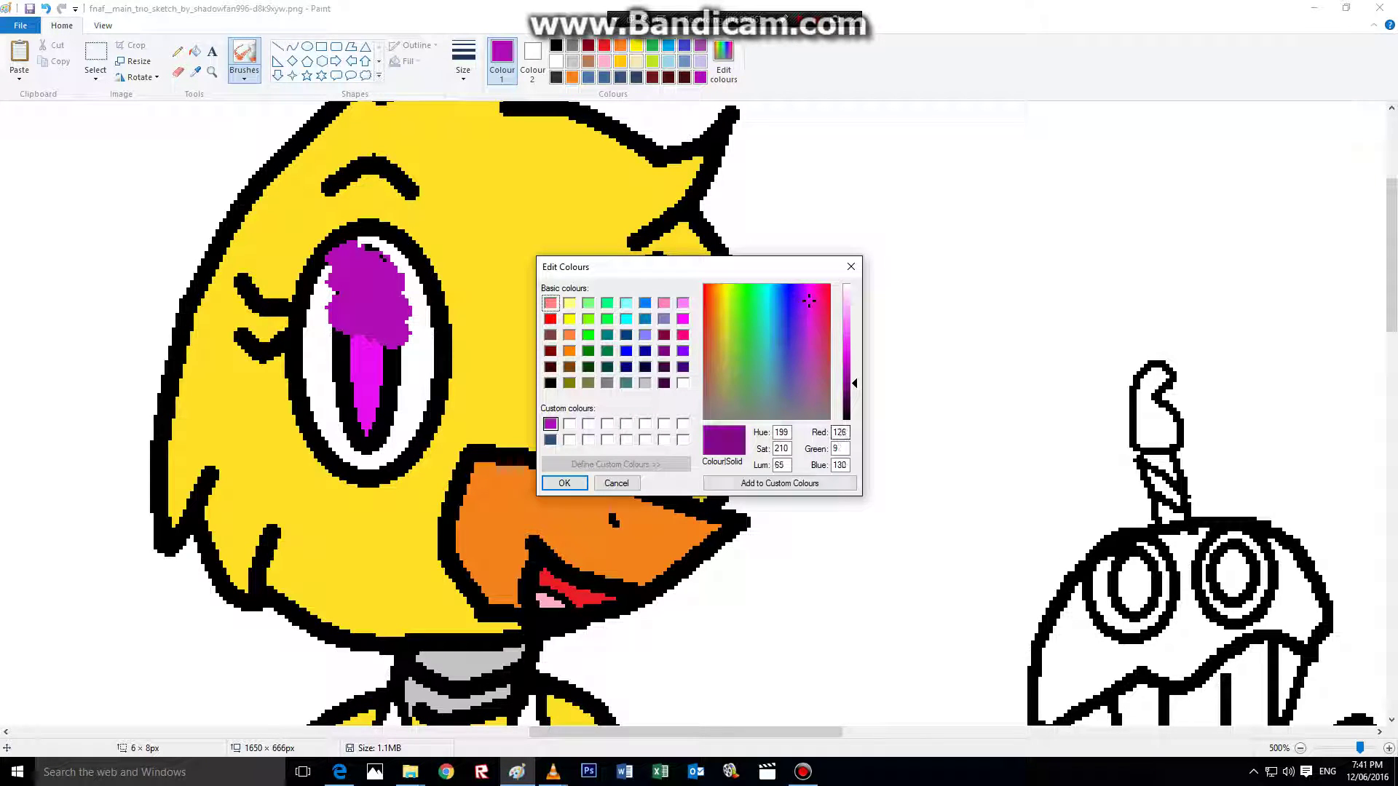
{"action": "left_click", "coordinate": [779, 483]}
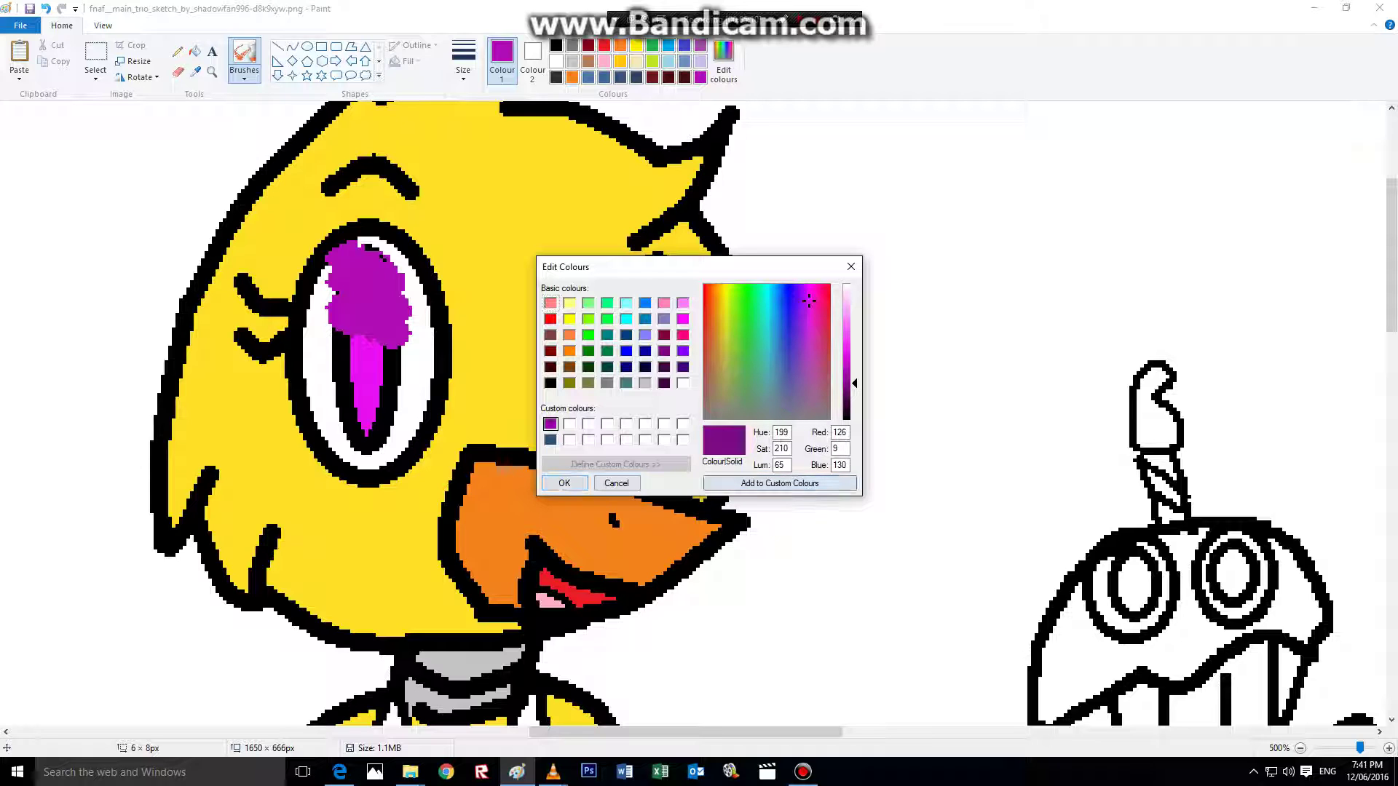
{"action": "left_click", "coordinate": [564, 482]}
{"action": "left_click_drag", "start_coordinate": [644, 411], "coordinate": [611, 397]}
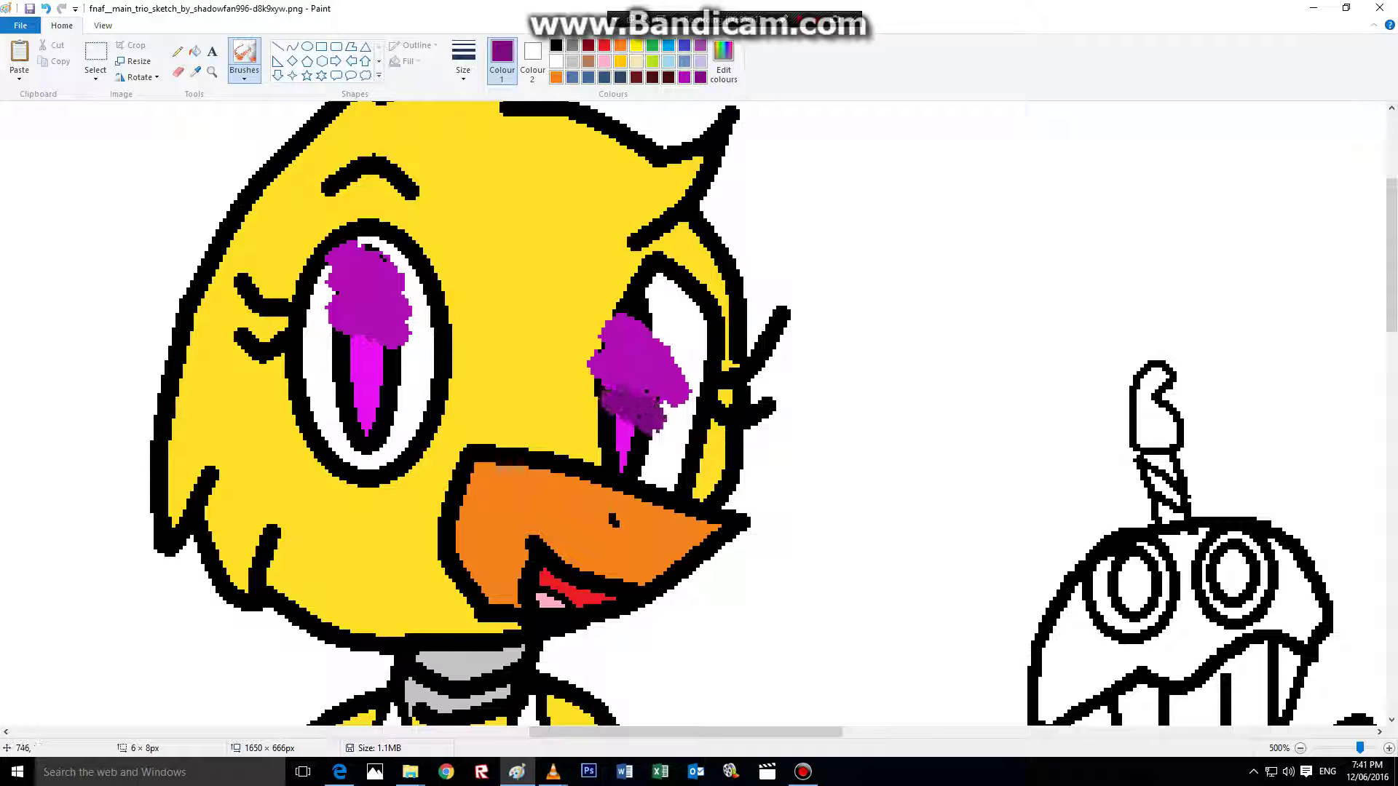
{"action": "mouse_move", "coordinate": [324, 349]}
{"action": "left_mouse_down"}
{"action": "mouse_move", "coordinate": [420, 369]}
{"action": "mouse_move", "coordinate": [314, 333]}
{"action": "mouse_move", "coordinate": [368, 421]}
{"action": "left_mouse_up"}
{"action": "mouse_move", "coordinate": [601, 415]}
{"action": "left_mouse_down"}
{"action": "mouse_move", "coordinate": [641, 448]}
{"action": "mouse_move", "coordinate": [626, 469]}
{"action": "left_mouse_up"}
- Darken the purple further and brush it over the bottom of both chick irises
{"action": "left_click", "coordinate": [723, 64]}
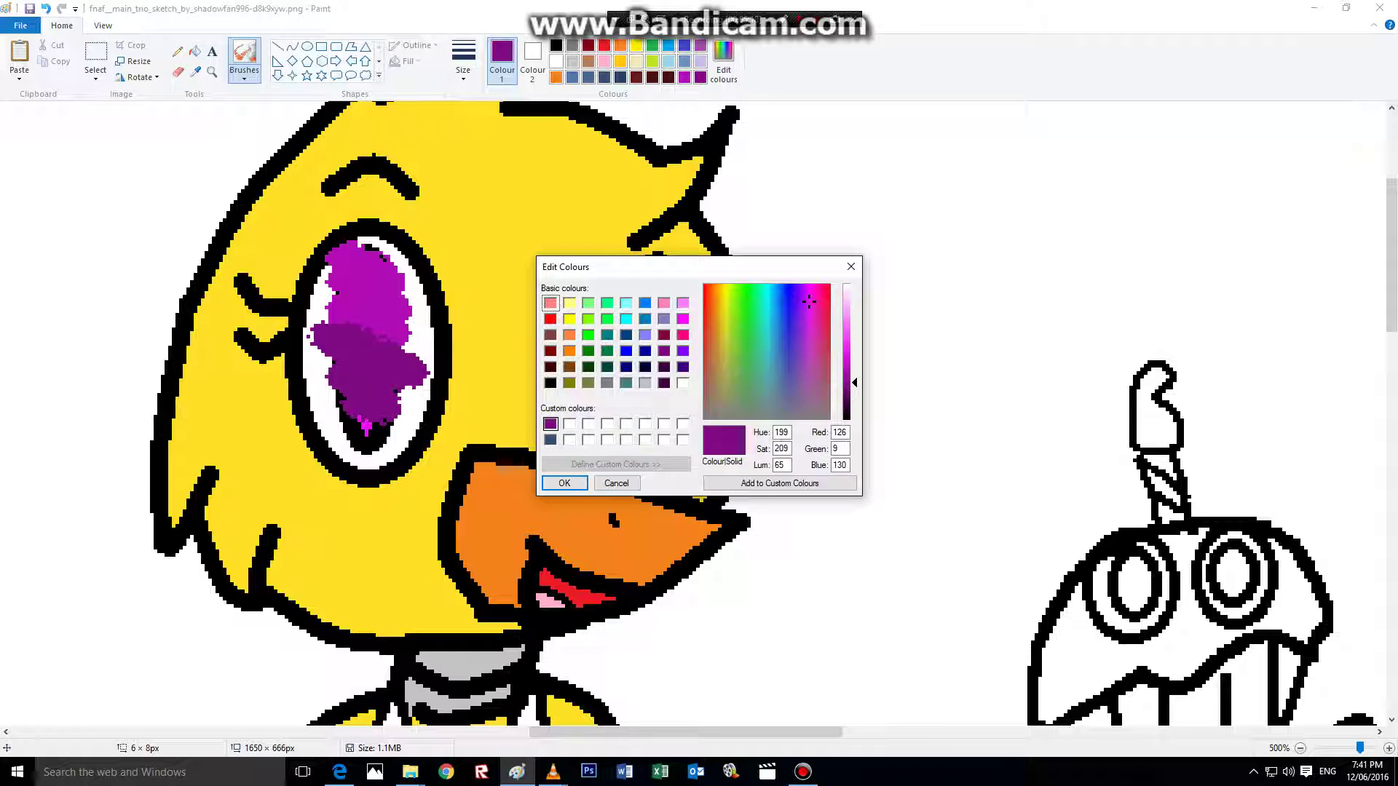
{"action": "left_click", "coordinate": [564, 483]}
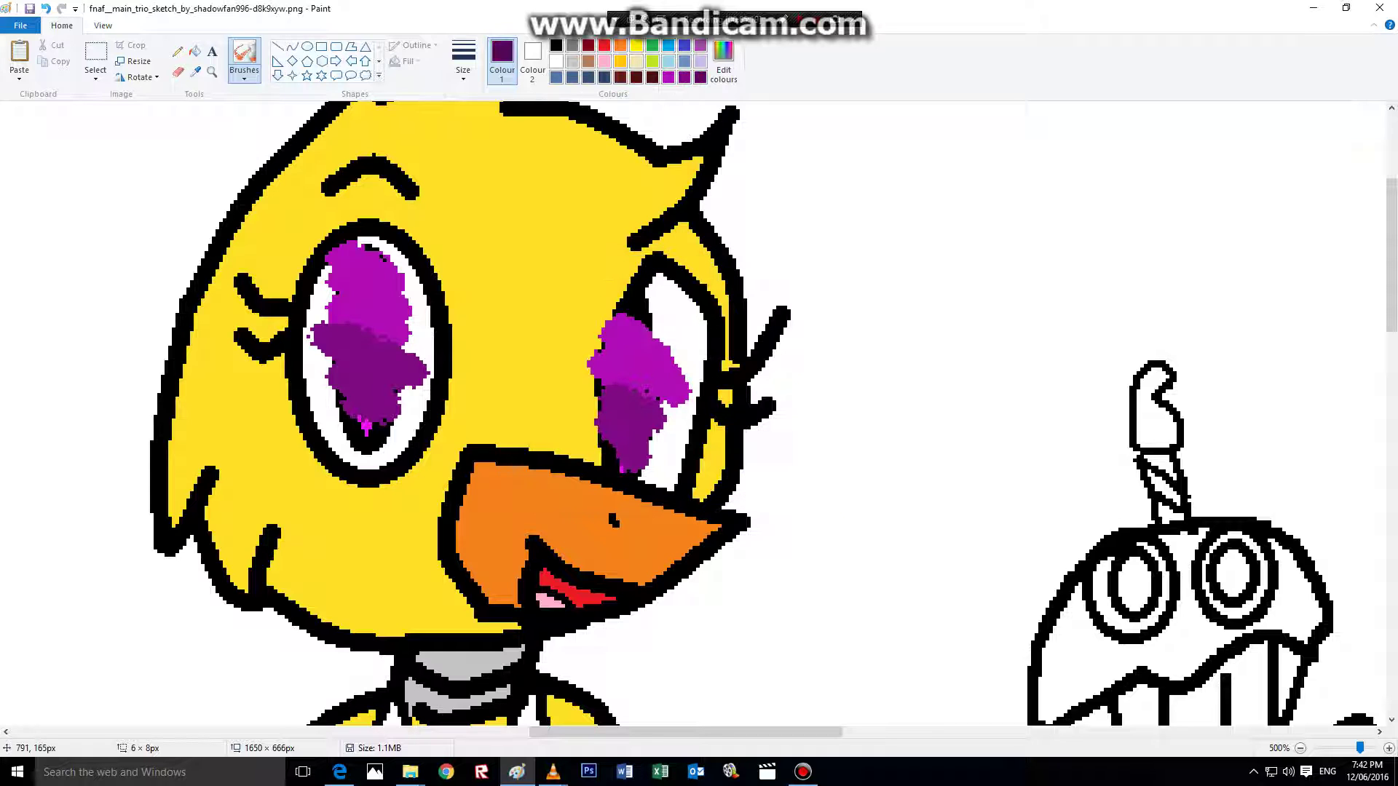
{"action": "mouse_move", "coordinate": [608, 444]}
{"action": "left_mouse_down"}
{"action": "mouse_move", "coordinate": [626, 470]}
{"action": "mouse_move", "coordinate": [632, 451]}
{"action": "mouse_move", "coordinate": [645, 466]}
{"action": "left_mouse_up"}
{"action": "left_click_drag", "start_coordinate": [343, 401], "coordinate": [383, 427]}
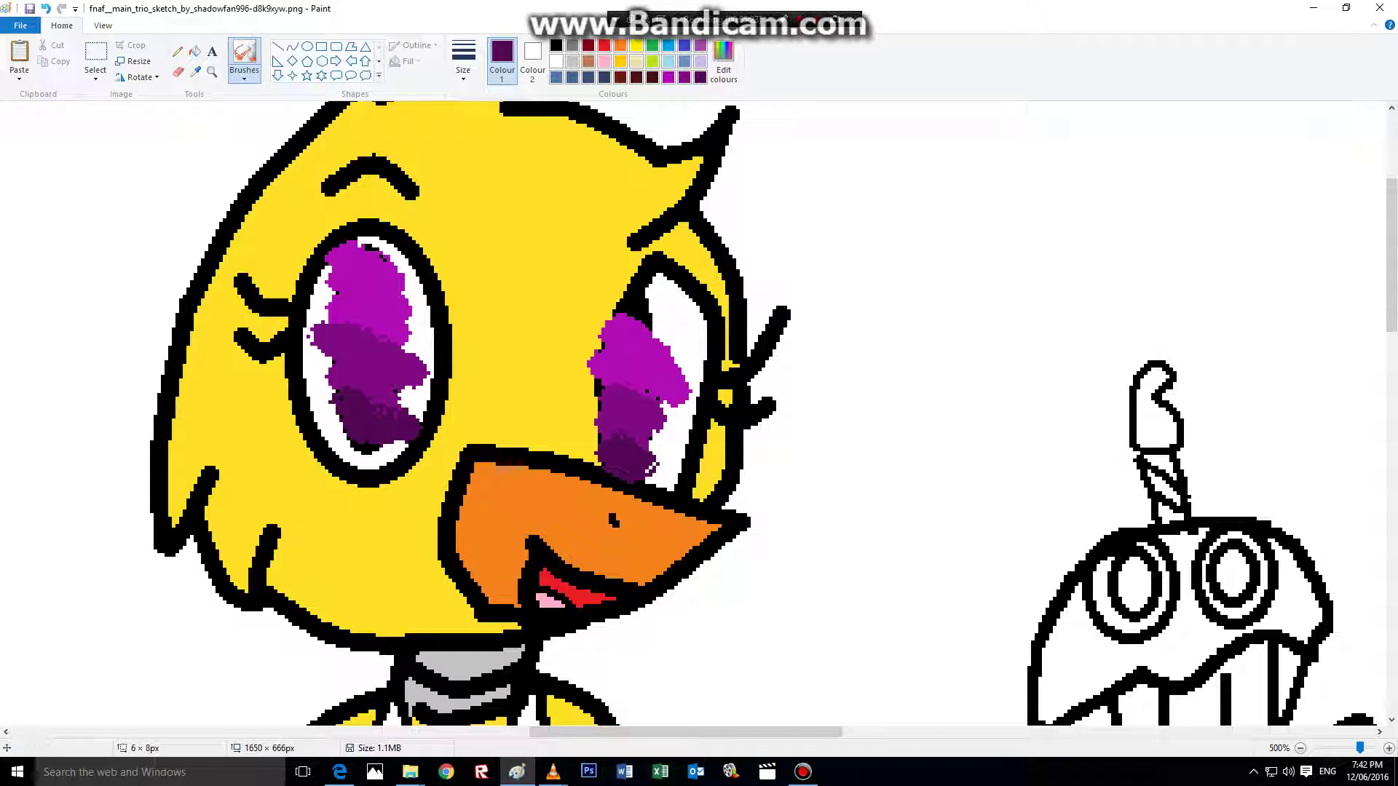
- Outline the chick's left iris with a black ellipse that has no fill, running the full height of the purple shading
{"action": "left_click", "coordinate": [307, 45]}
{"action": "left_click", "coordinate": [556, 46]}
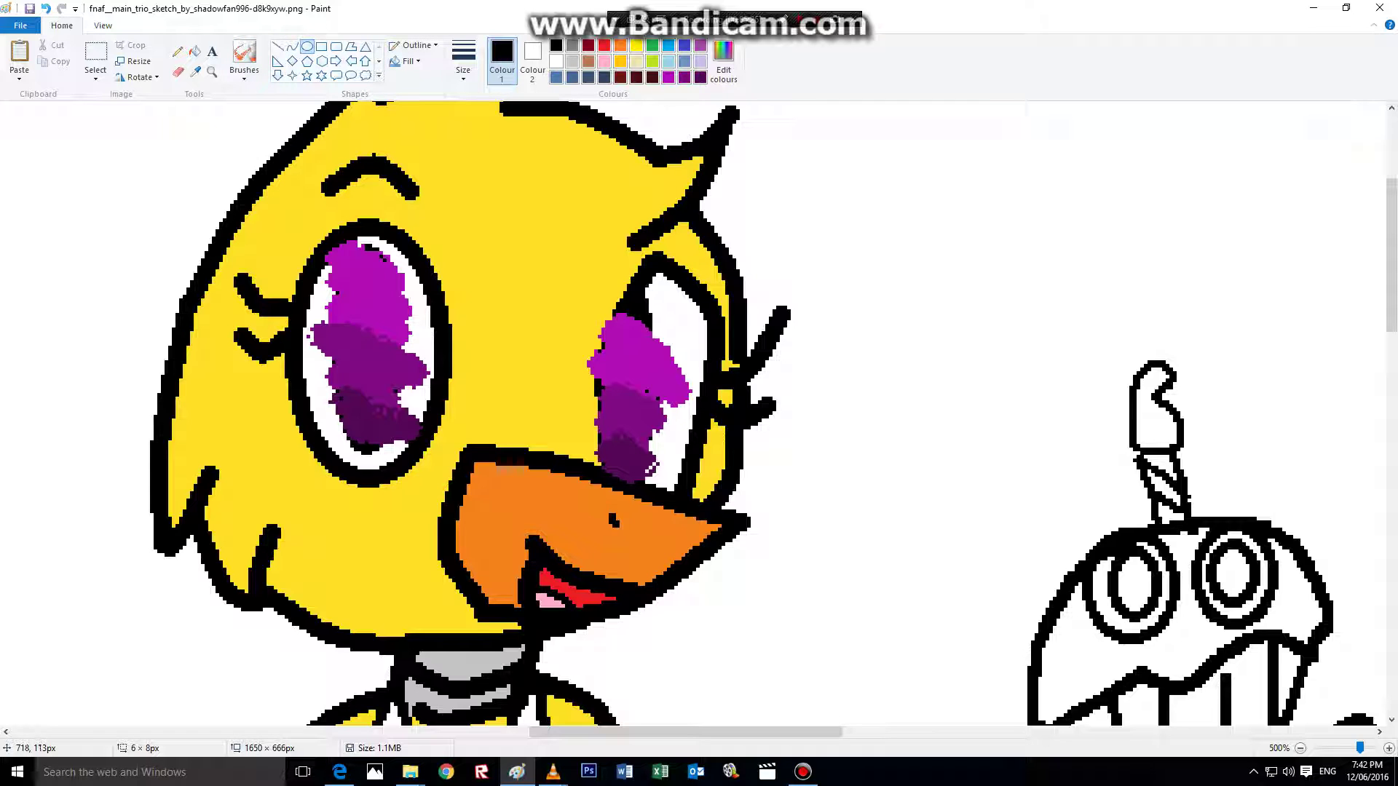
{"action": "mouse_move", "coordinate": [331, 246]}
{"action": "left_mouse_down"}
{"action": "mouse_move", "coordinate": [391, 408]}
{"action": "mouse_move", "coordinate": [422, 451]}
{"action": "mouse_move", "coordinate": [404, 418]}
{"action": "left_mouse_up"}
{"action": "right_click", "coordinate": [384, 371]}
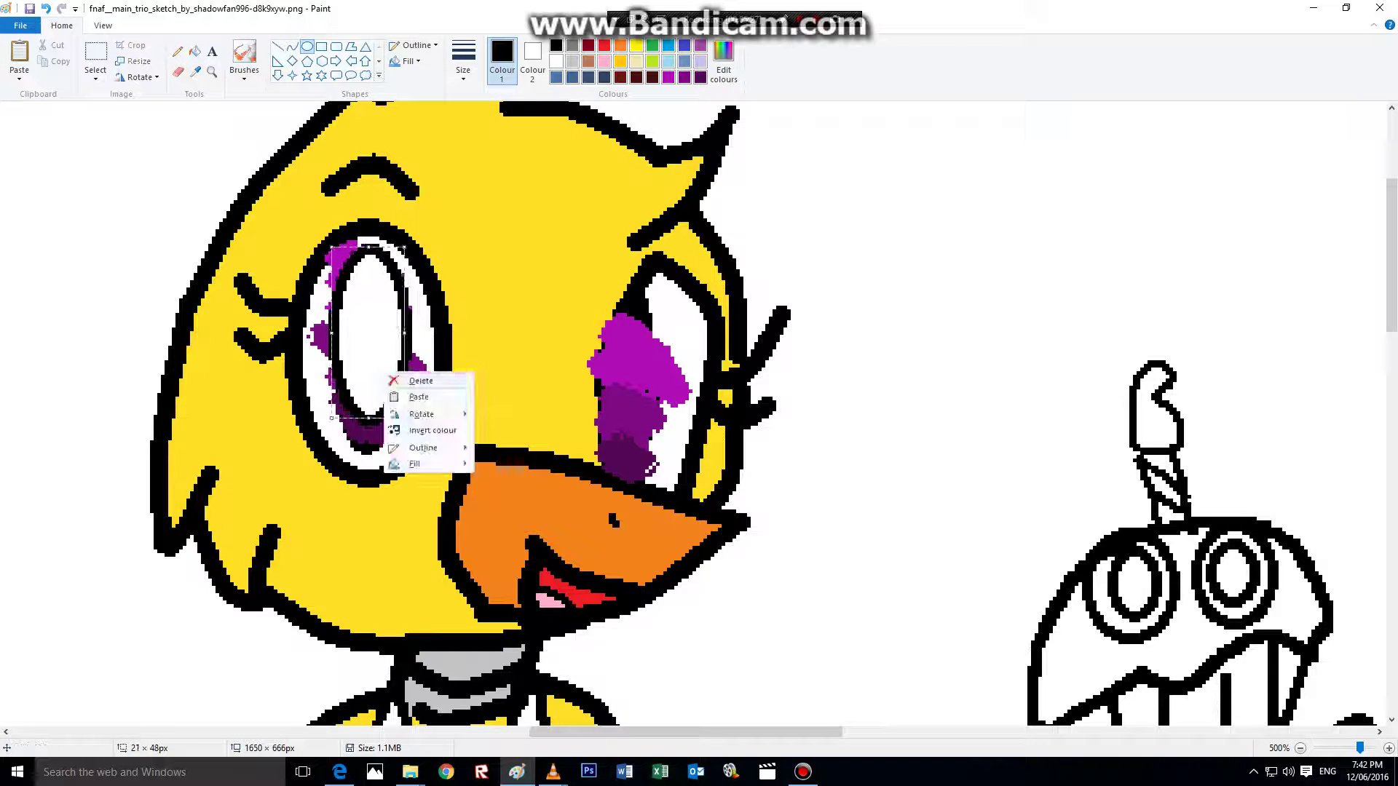
{"action": "left_click", "coordinate": [415, 379]}
{"action": "left_click", "coordinate": [462, 62]}
{"action": "left_click", "coordinate": [406, 61]}
{"action": "left_click", "coordinate": [423, 79]}
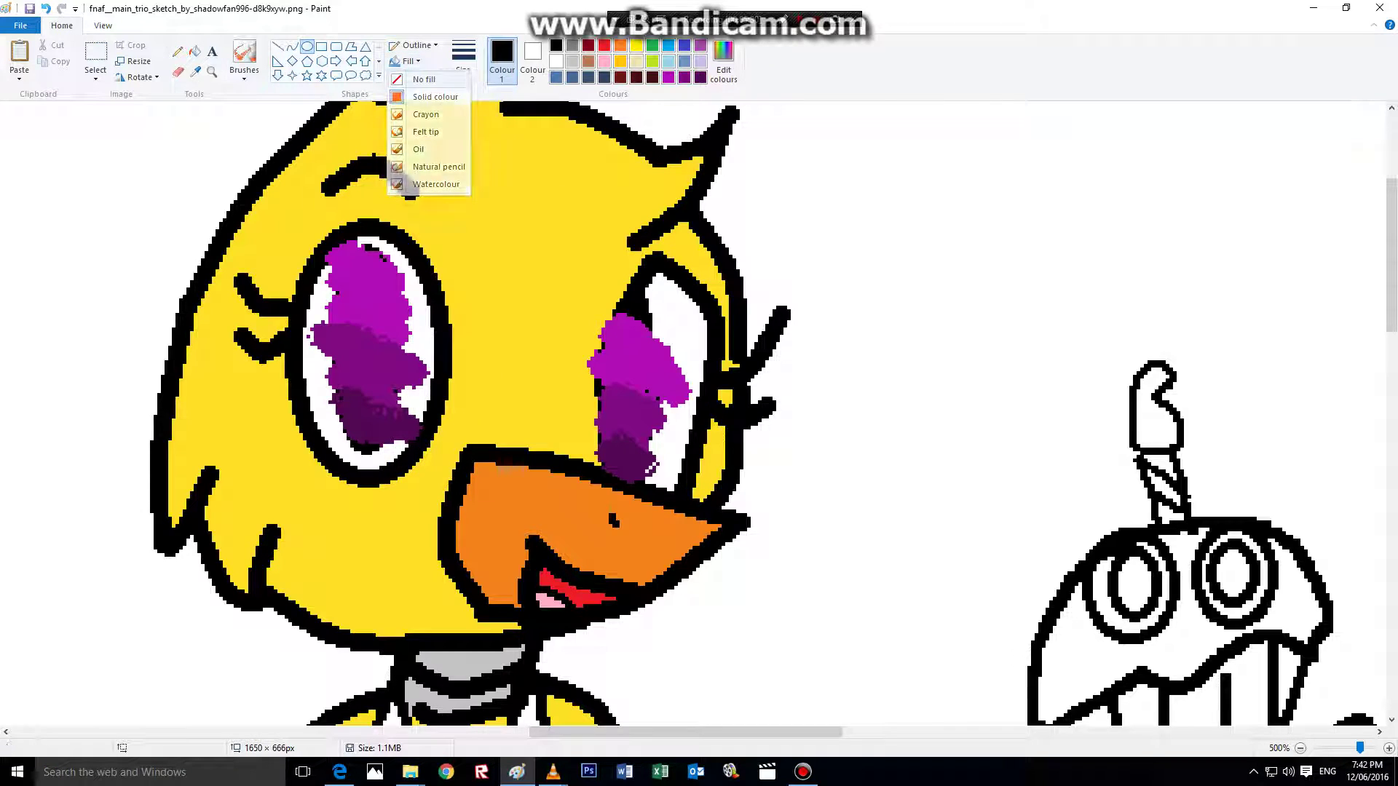
{"action": "left_click_drag", "start_coordinate": [333, 242], "coordinate": [402, 450]}
{"action": "mouse_move", "coordinate": [377, 367]}
{"action": "left_mouse_down"}
{"action": "mouse_move", "coordinate": [409, 343]}
{"action": "mouse_move", "coordinate": [379, 353]}
{"action": "left_mouse_up"}
{"action": "left_click", "coordinate": [442, 316]}
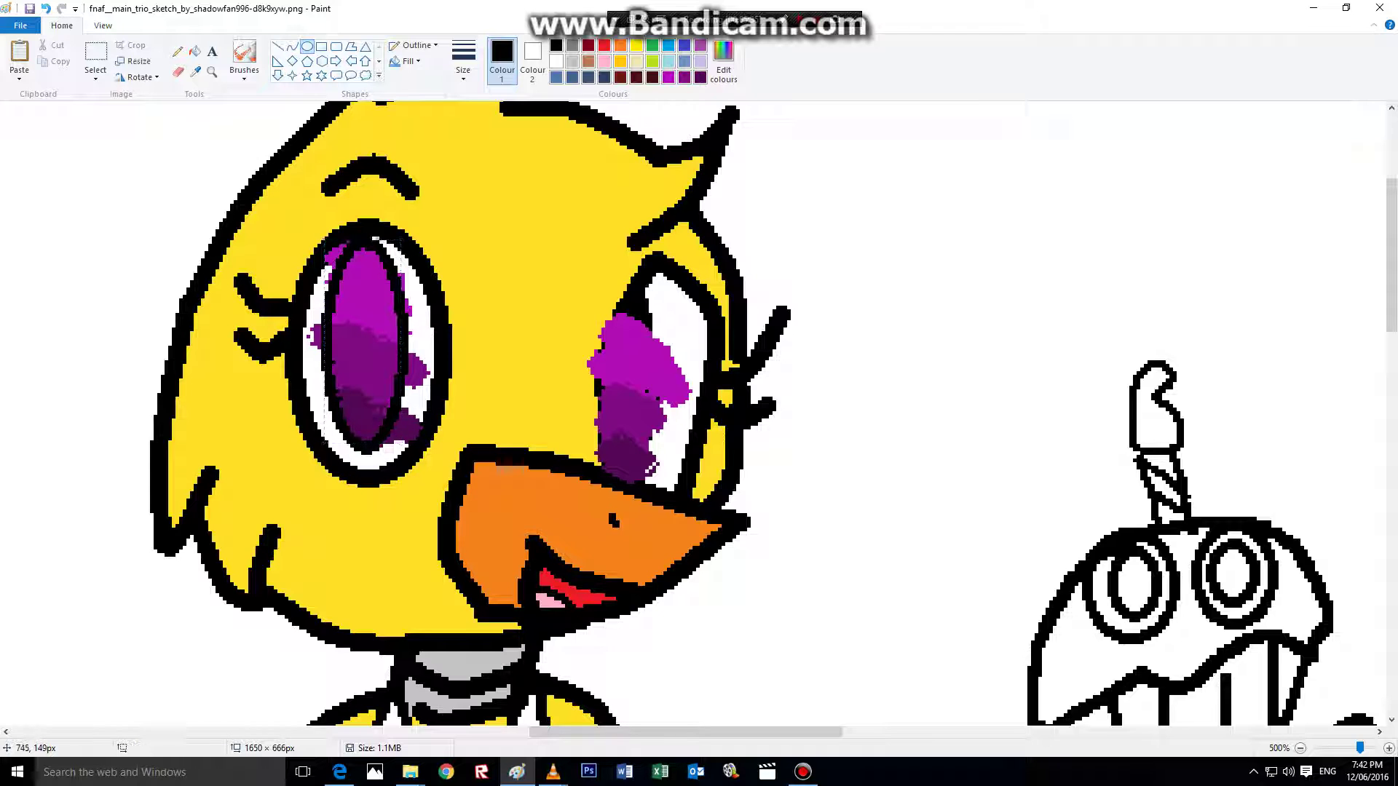
- Trace both side edges of the chick's right iris with black curves, using a thicker line for the left edge
{"action": "left_click", "coordinate": [292, 46]}
{"action": "mouse_move", "coordinate": [637, 289]}
{"action": "left_mouse_down"}
{"action": "mouse_move", "coordinate": [646, 485]}
{"action": "mouse_move", "coordinate": [657, 354]}
{"action": "left_mouse_up"}
{"action": "key", "text": "ctrl+z"}
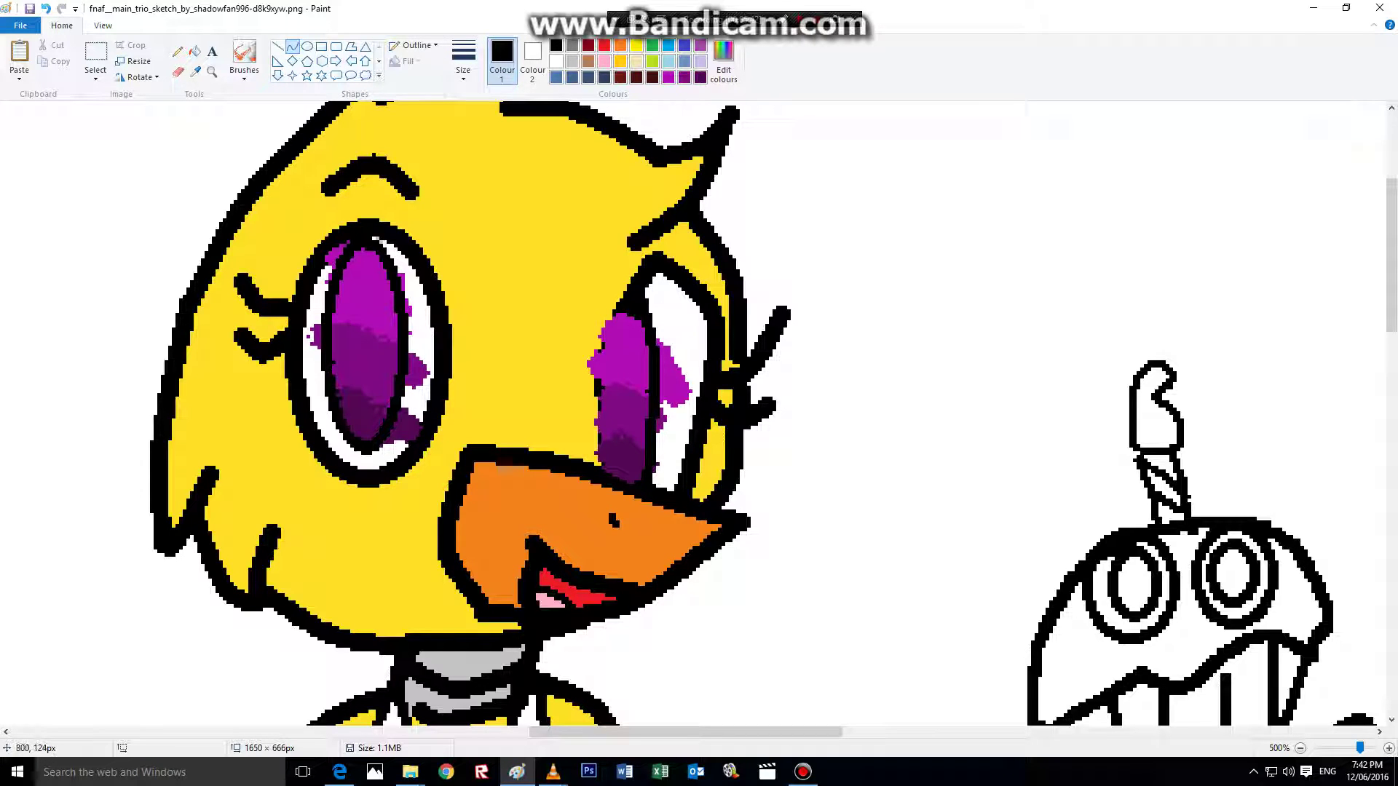
{"action": "left_click_drag", "start_coordinate": [630, 293], "coordinate": [603, 461]}
{"action": "left_click_drag", "start_coordinate": [611, 342], "coordinate": [591, 342]}
{"action": "left_click_drag", "start_coordinate": [601, 393], "coordinate": [589, 407]}
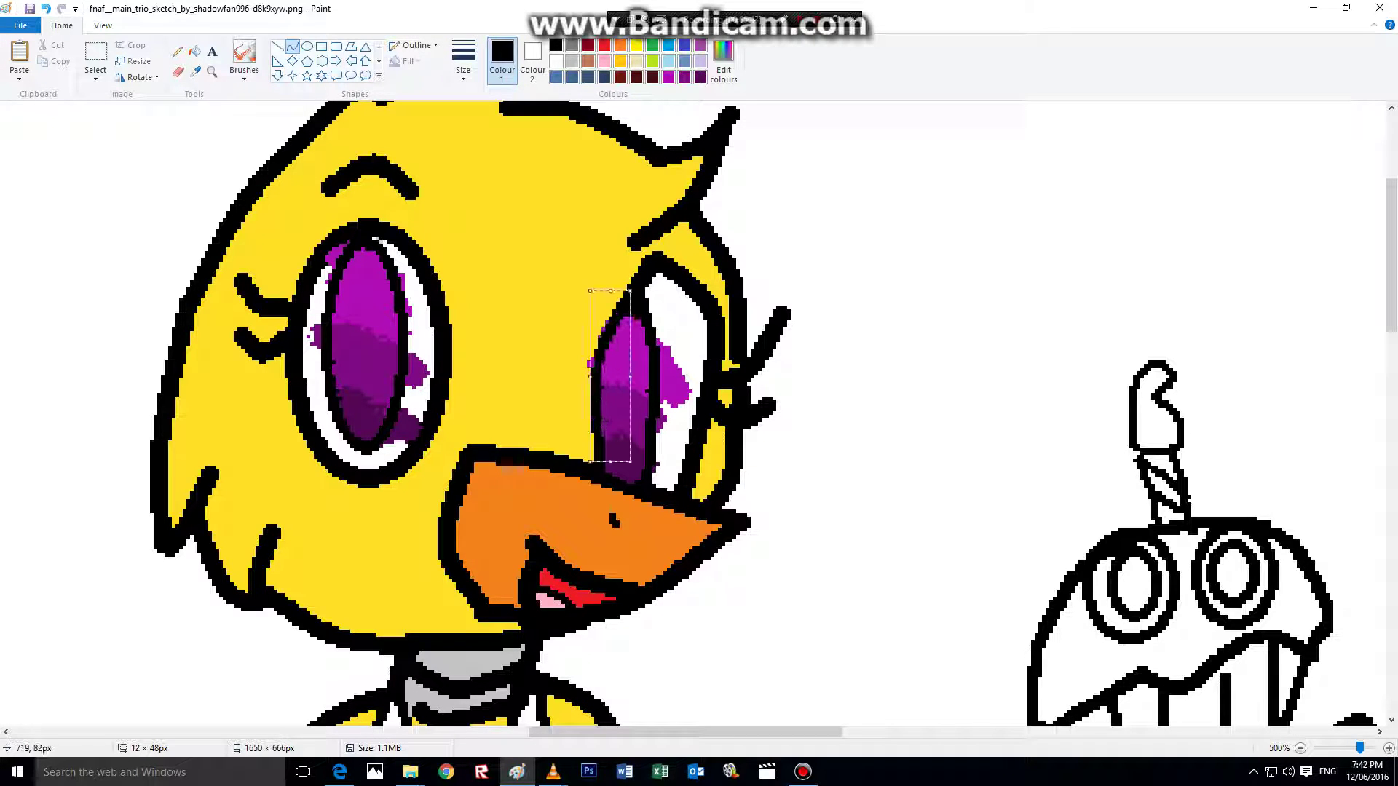
{"action": "left_click", "coordinate": [463, 62]}
{"action": "left_click", "coordinate": [495, 165]}
{"action": "left_click", "coordinate": [625, 290]}
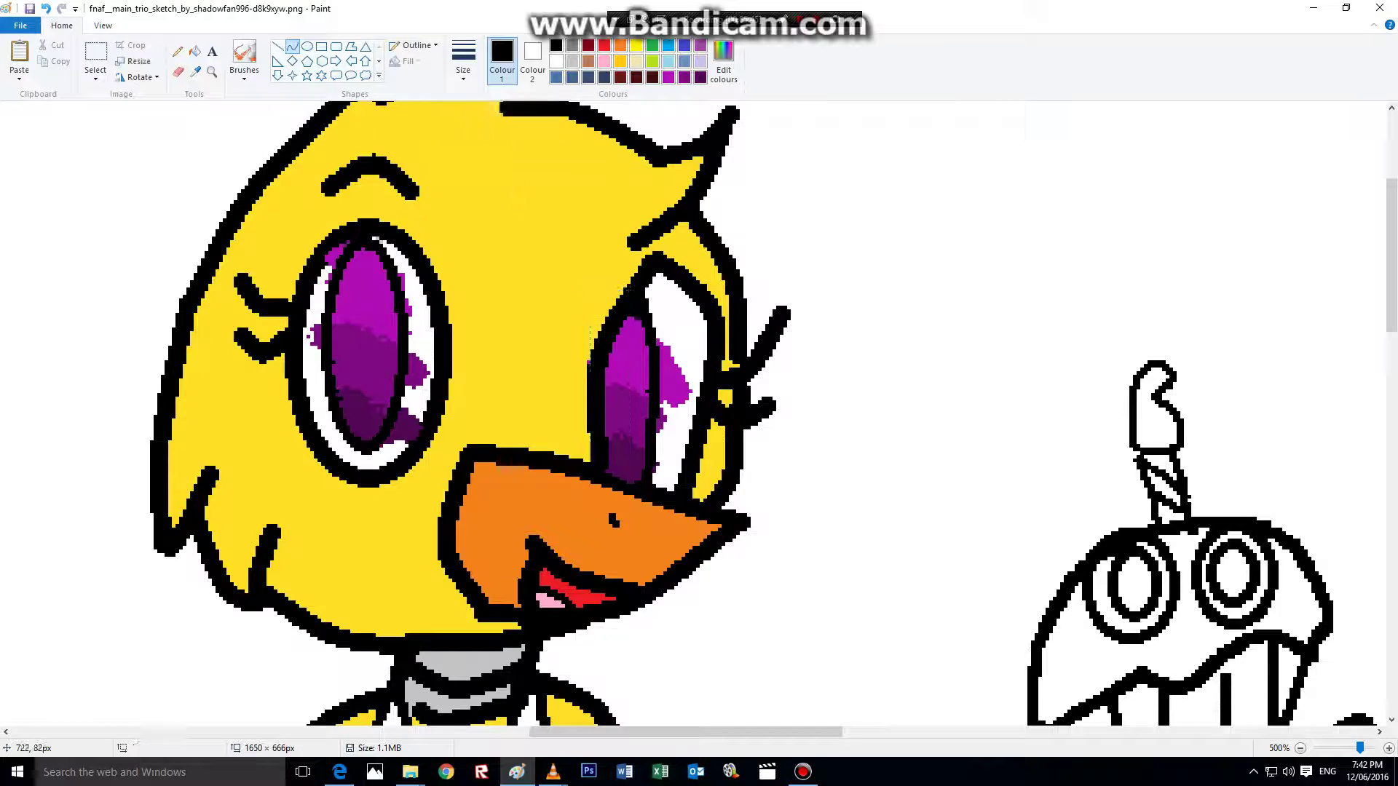
- Thicken the upper left outline of the chick's left eye with a black curve
{"action": "left_click_drag", "start_coordinate": [356, 237], "coordinate": [302, 402]}
{"action": "left_click_drag", "start_coordinate": [320, 314], "coordinate": [309, 306]}
{"action": "left_click", "coordinate": [309, 306]}
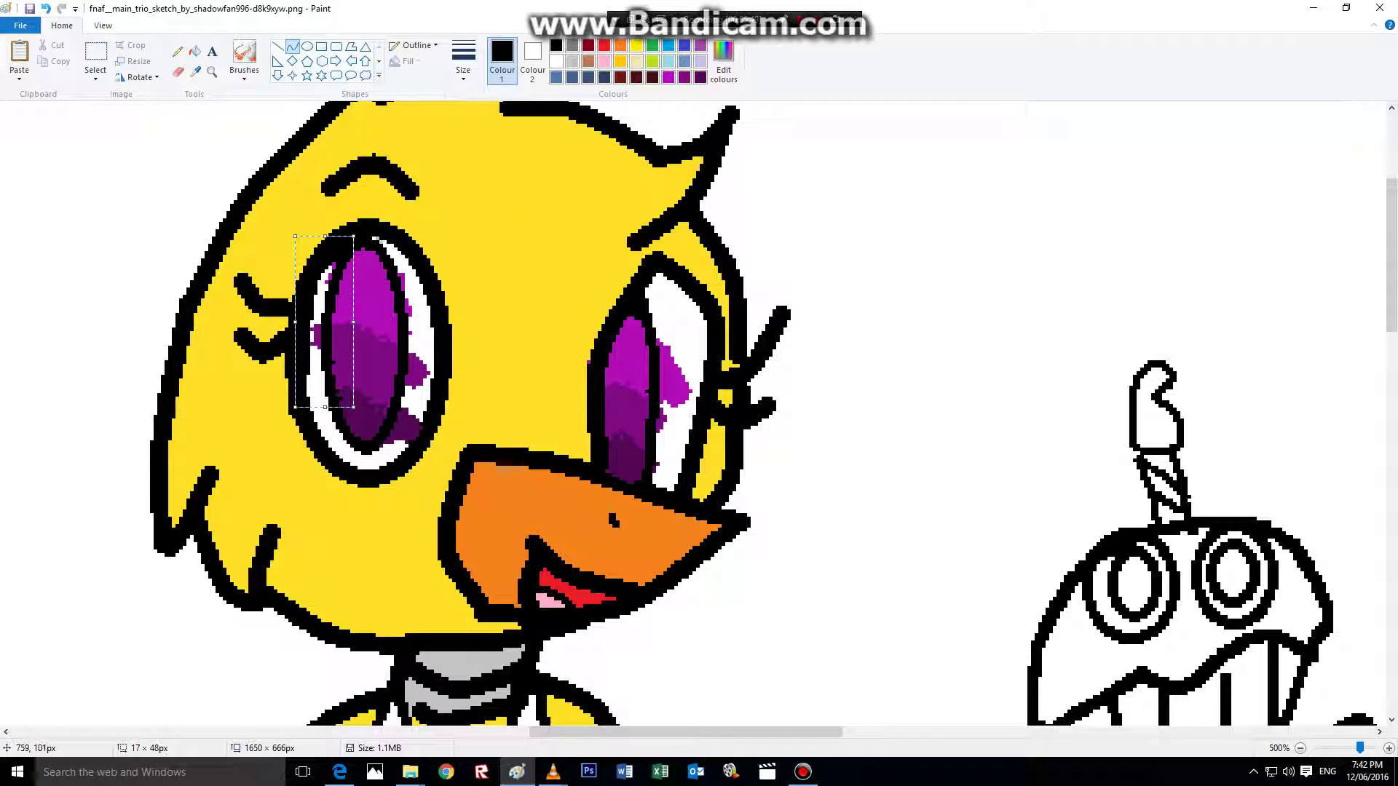
- Fill the stray purple patches beside the right iris with white and cover the stray pixel outside that eye with the sampled face yellow
{"action": "left_click", "coordinate": [212, 72]}
{"action": "left_click", "coordinate": [770, 401]}
{"action": "left_click", "coordinate": [714, 408]}
{"action": "left_click", "coordinate": [713, 407]}
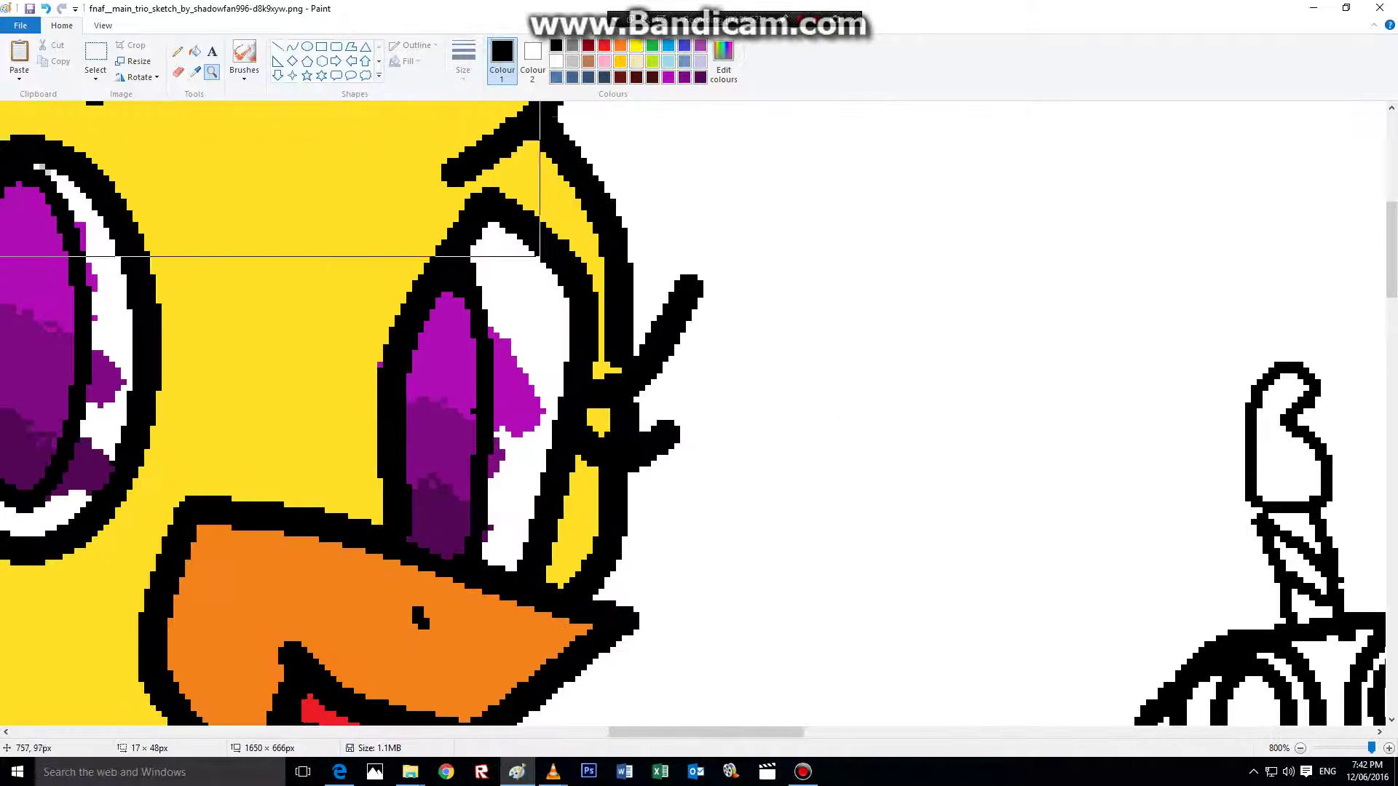
{"action": "right_click", "coordinate": [509, 342]}
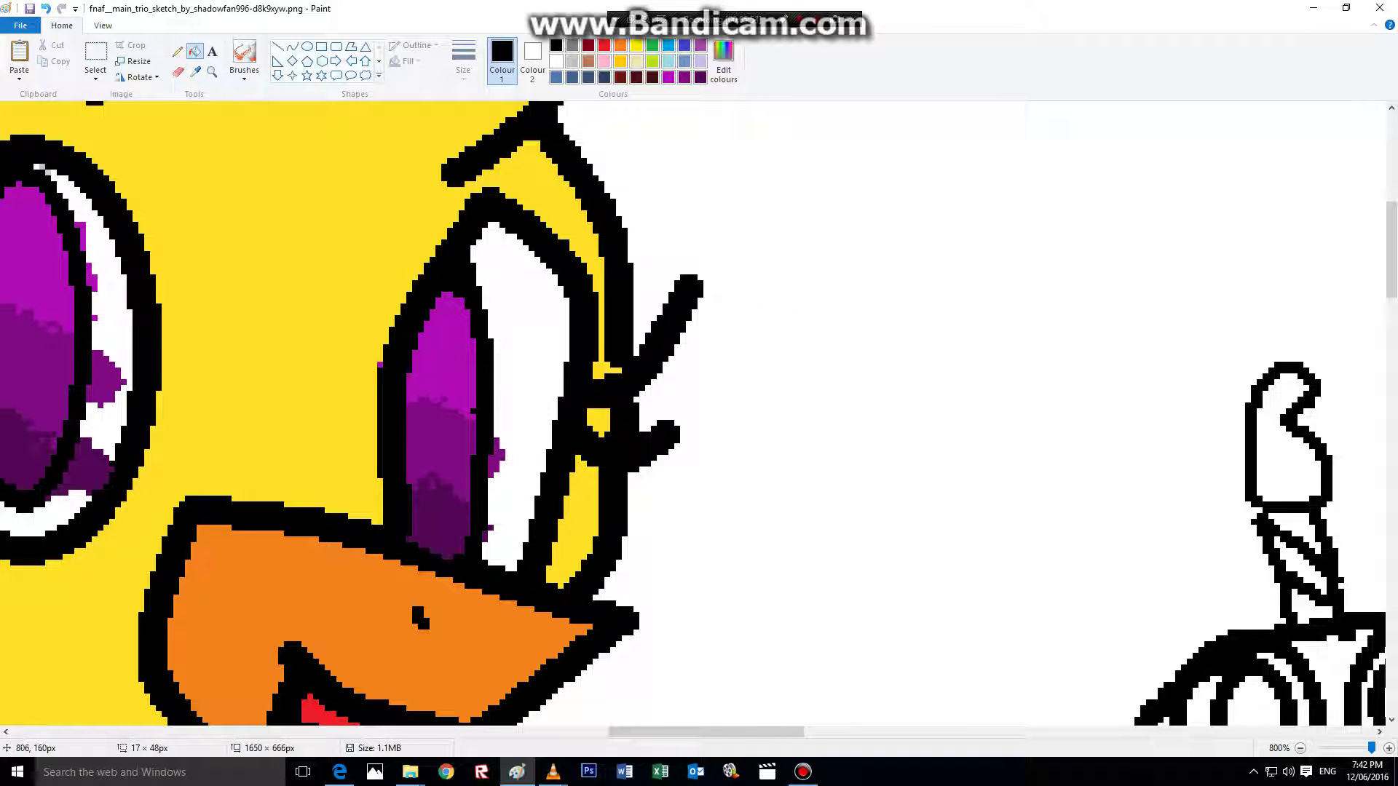
{"action": "right_click", "coordinate": [498, 459]}
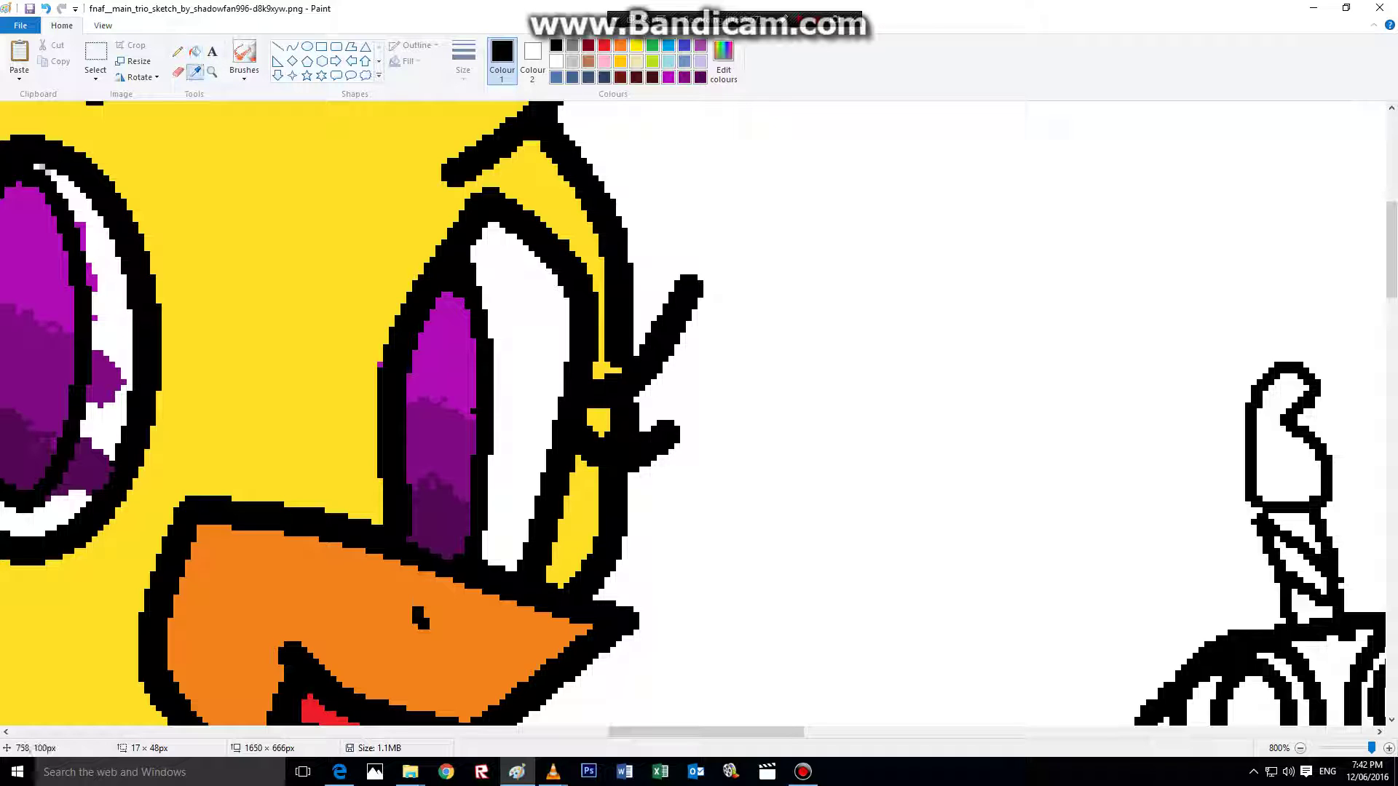
{"action": "left_click", "coordinate": [196, 70]}
{"action": "left_click", "coordinate": [353, 367]}
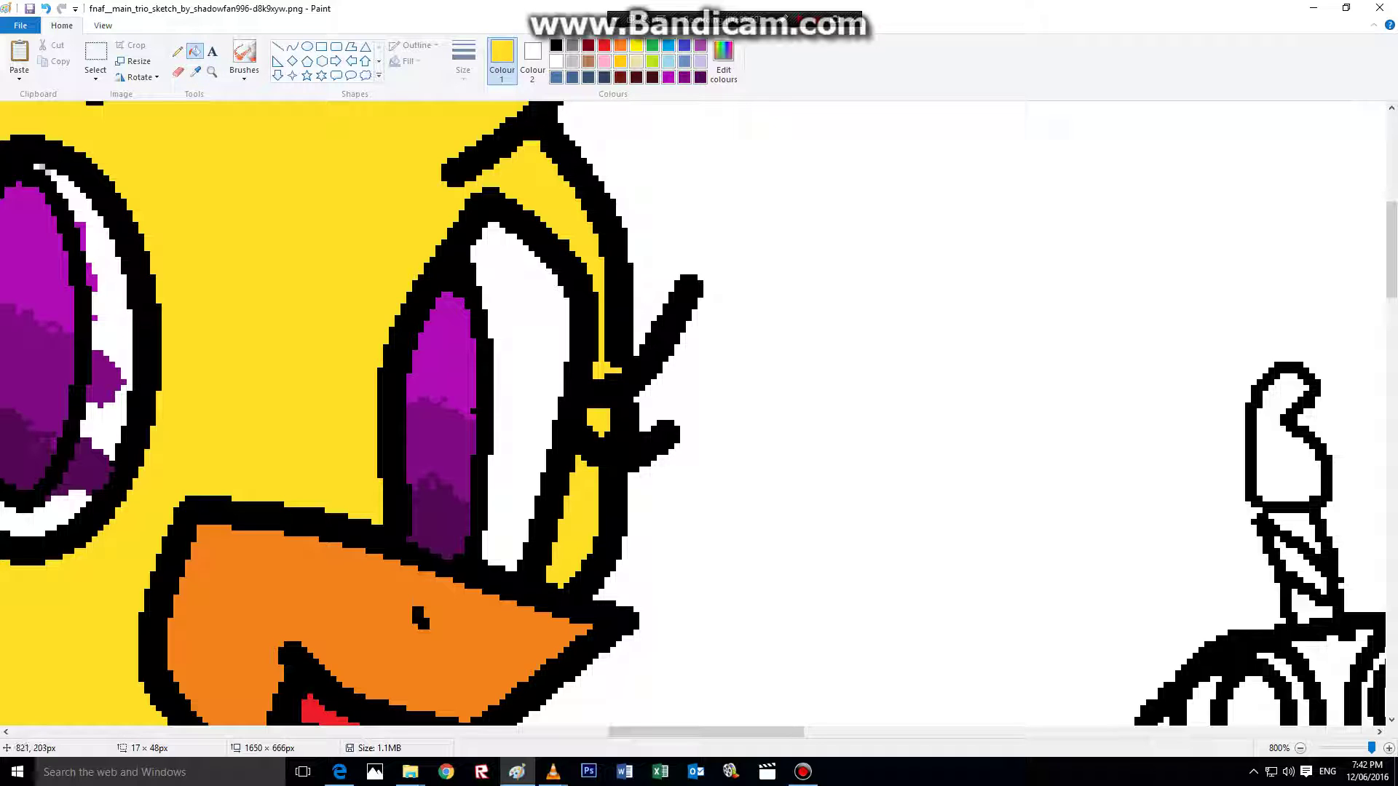
- Fill the stray purple patches on both sides of the chick's left iris with white
{"action": "left_click_drag", "start_coordinate": [705, 732], "coordinate": [573, 732]}
{"action": "right_click", "coordinate": [1042, 375]}
{"action": "right_click", "coordinate": [1028, 463]}
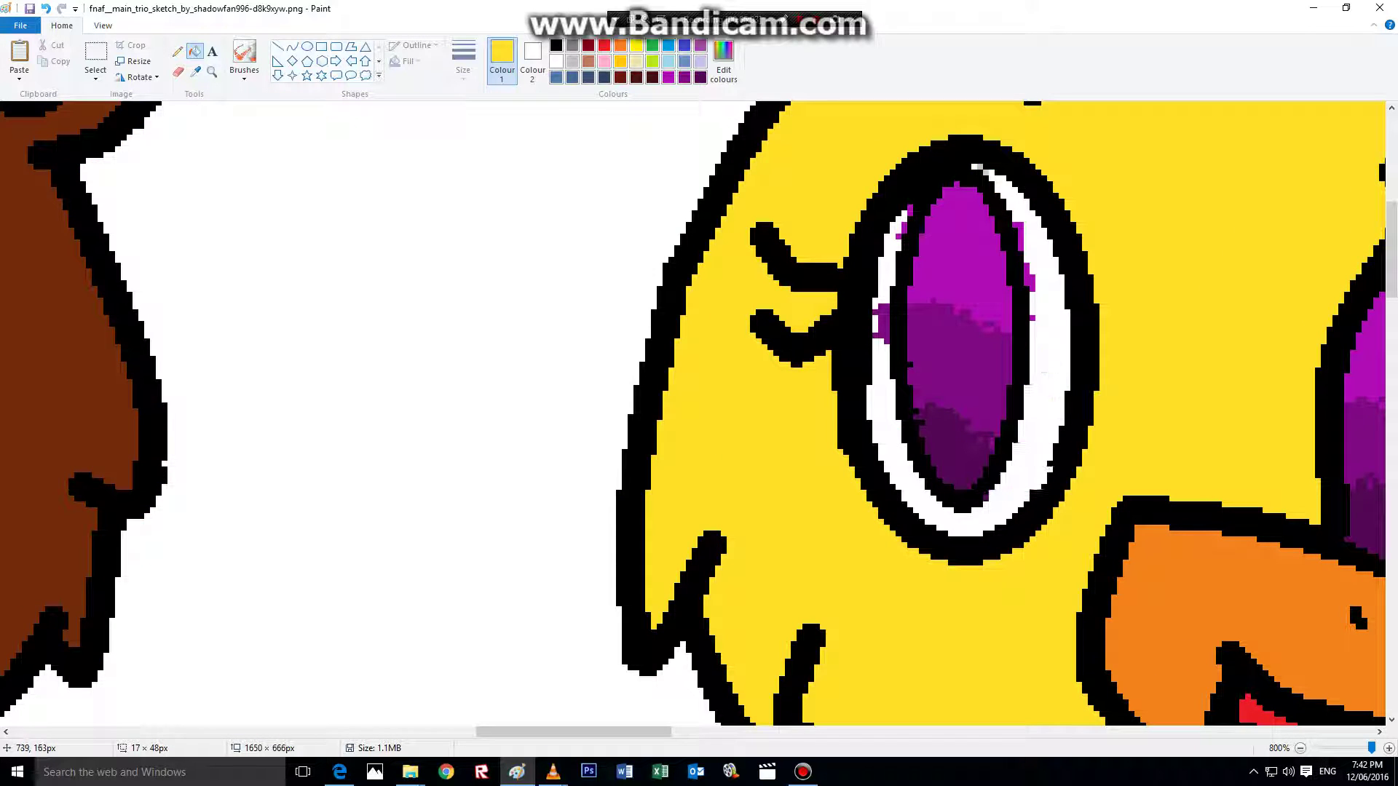
{"action": "right_click", "coordinate": [1029, 277]}
{"action": "right_click", "coordinate": [881, 324]}
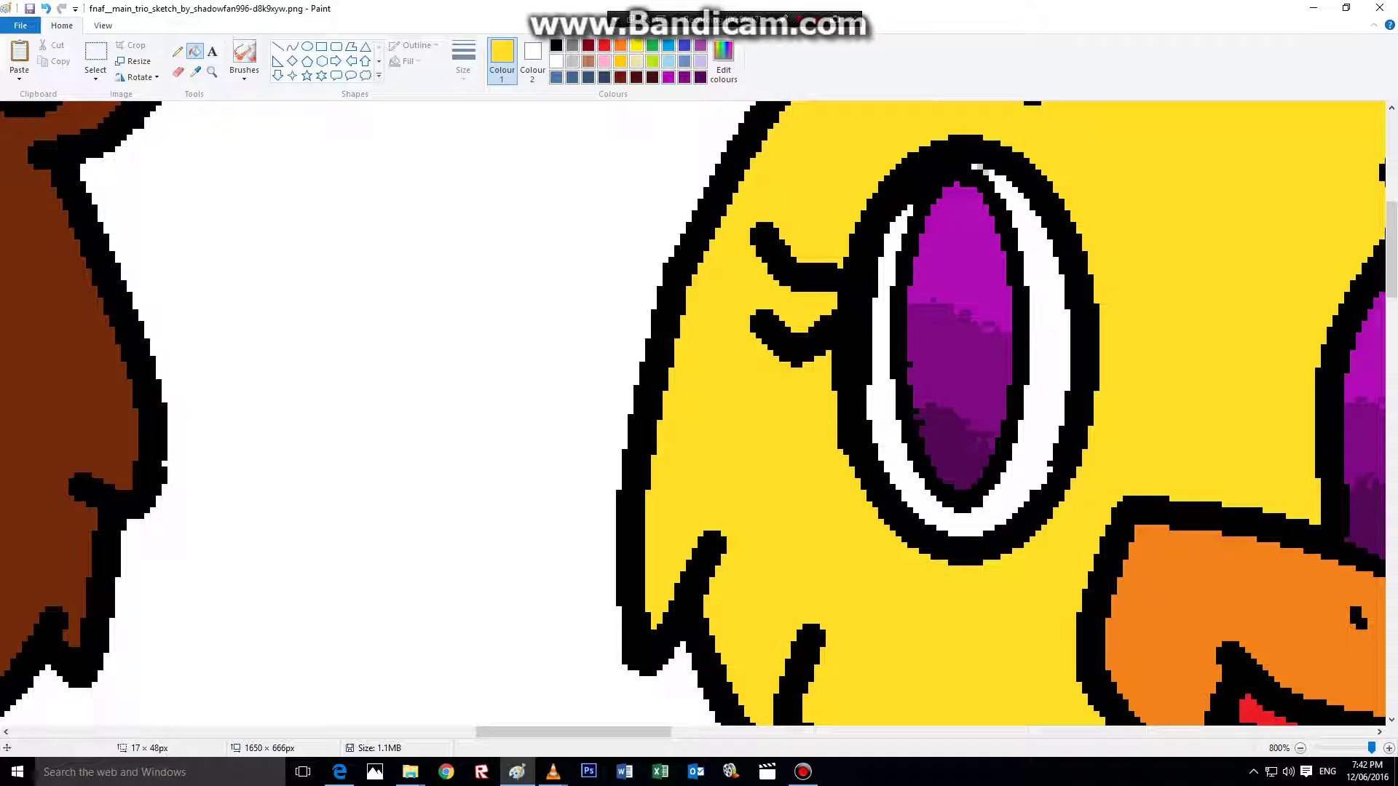
- Draw a black ellipse about 12 × 41 px for the pupil and centre it inside the chick's left iris
{"action": "left_click", "coordinate": [532, 59]}
{"action": "left_click", "coordinate": [501, 60]}
{"action": "left_click", "coordinate": [556, 45]}
{"action": "left_click", "coordinate": [307, 46]}
{"action": "left_click_drag", "start_coordinate": [919, 205], "coordinate": [983, 437]}
{"action": "left_click", "coordinate": [463, 58]}
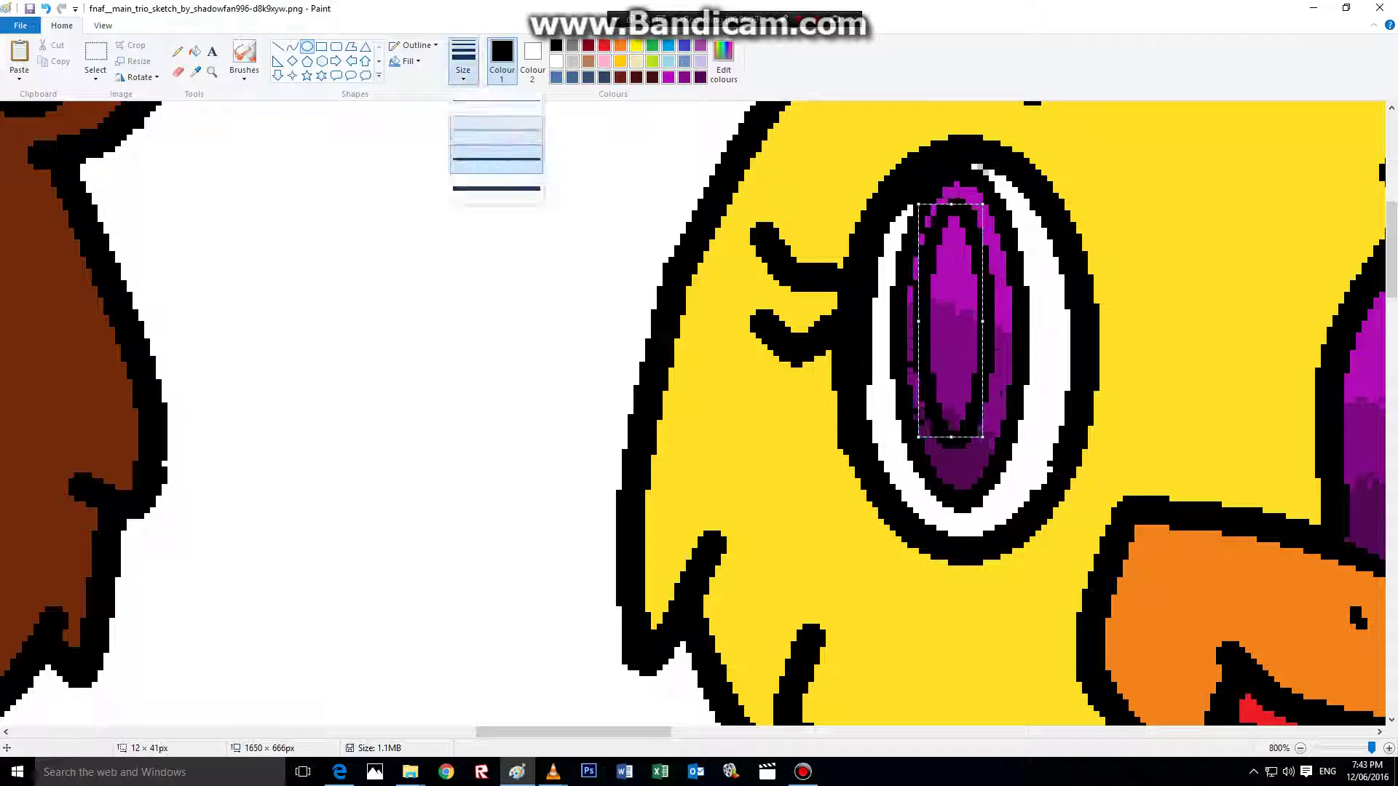
{"action": "left_click", "coordinate": [496, 130]}
{"action": "left_click_drag", "start_coordinate": [962, 349], "coordinate": [962, 362]}
{"action": "left_click", "coordinate": [555, 183]}
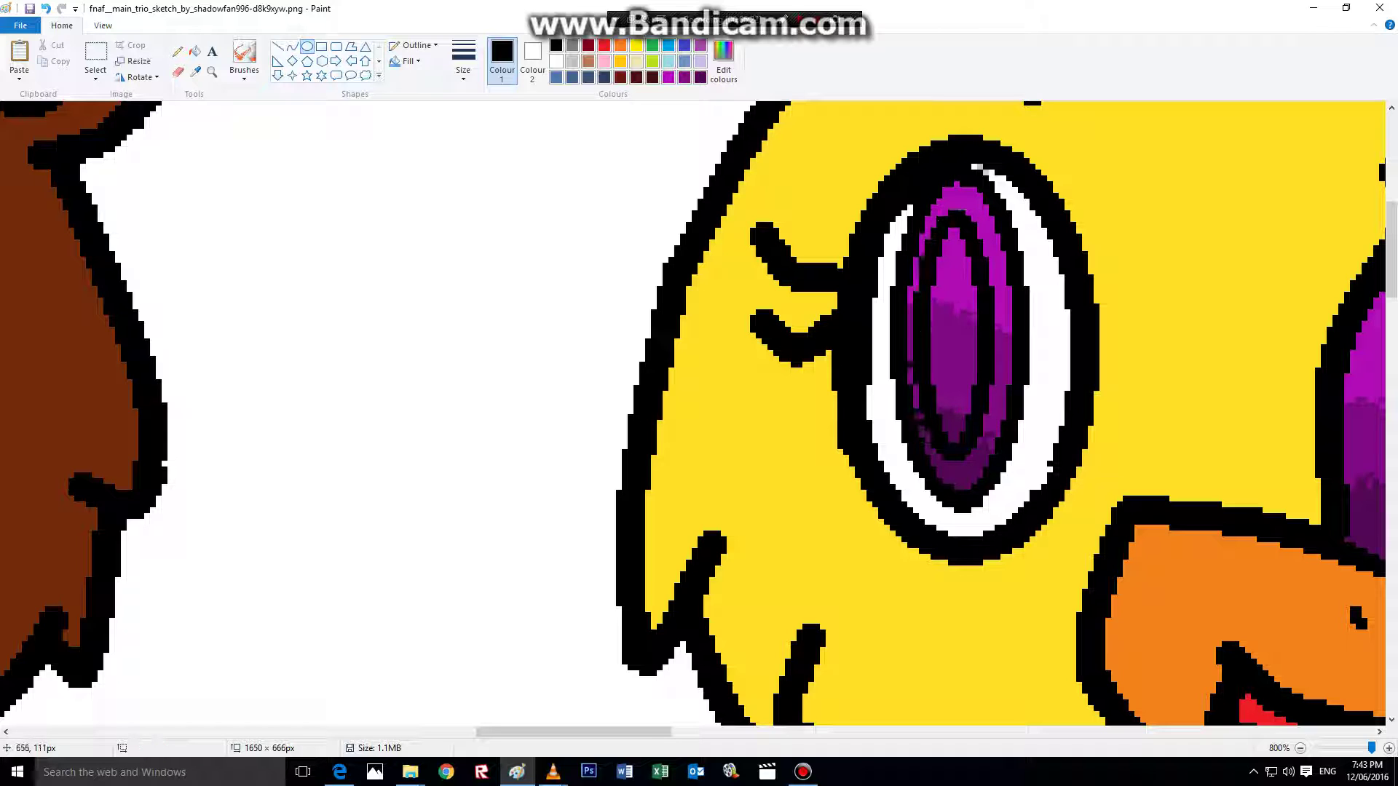
- Fill all the purple bands inside the left pupil ellipse with black
{"action": "left_click", "coordinate": [195, 51]}
{"action": "left_click", "coordinate": [953, 277]}
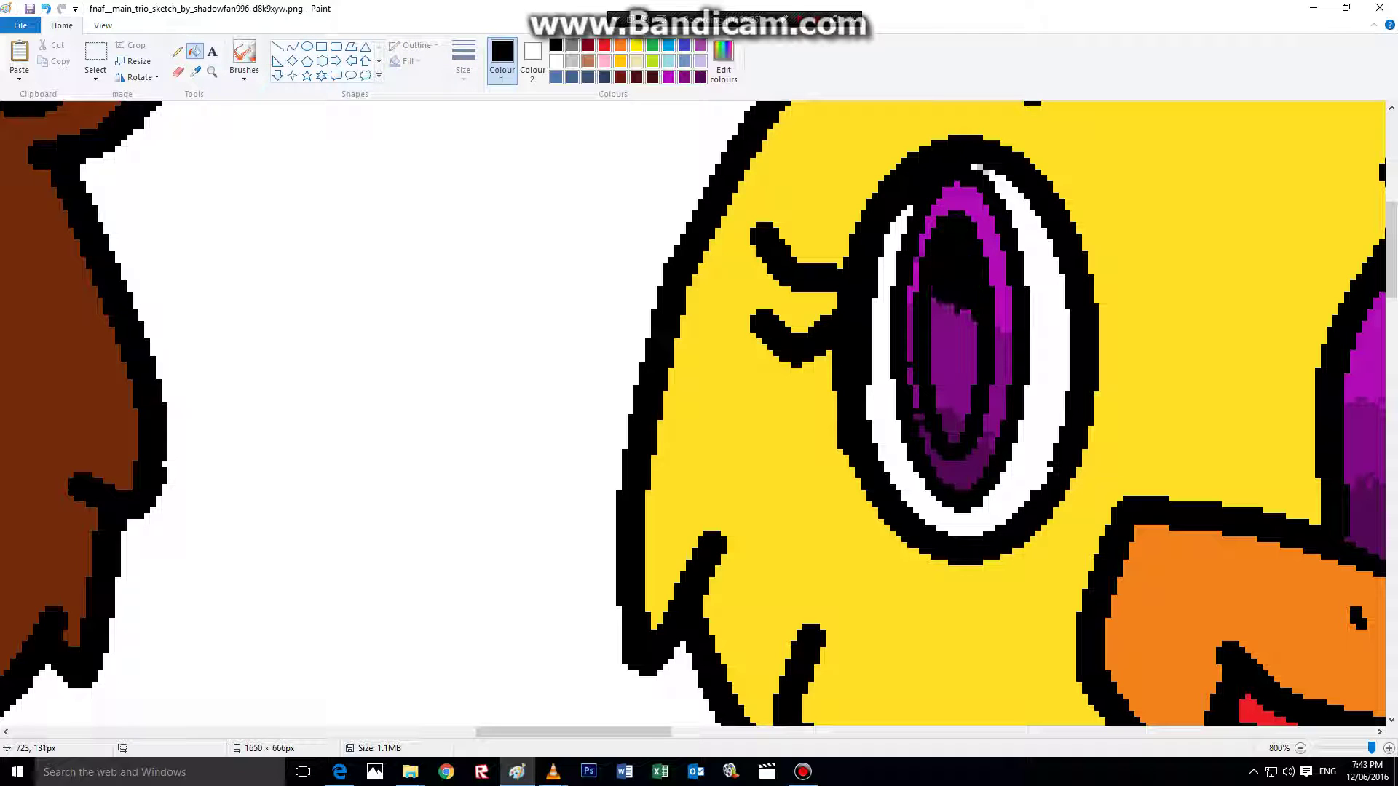
{"action": "left_click", "coordinate": [940, 368]}
{"action": "left_click", "coordinate": [950, 425]}
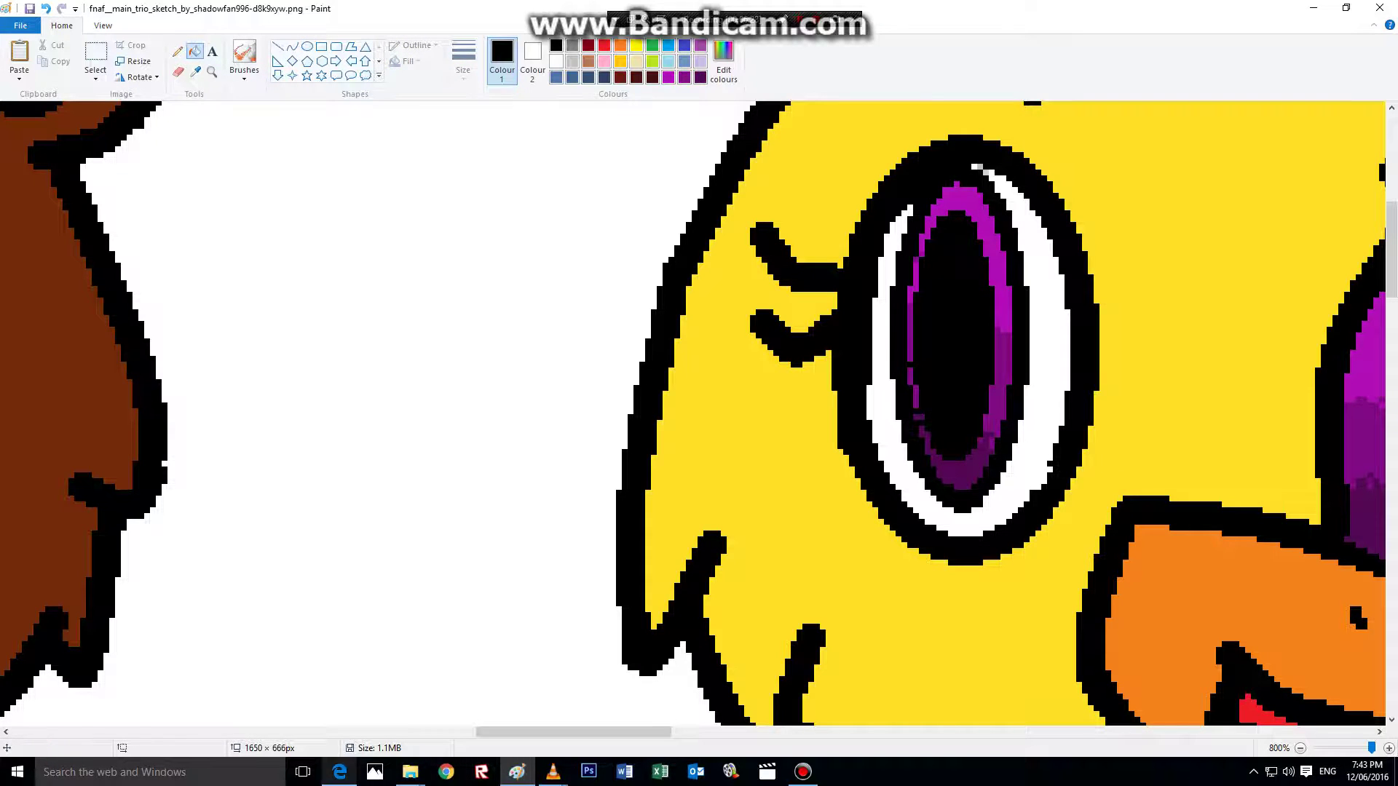
- Check the YouTube page in the Edge browser and return to Paint
{"action": "left_click", "coordinate": [339, 771]}
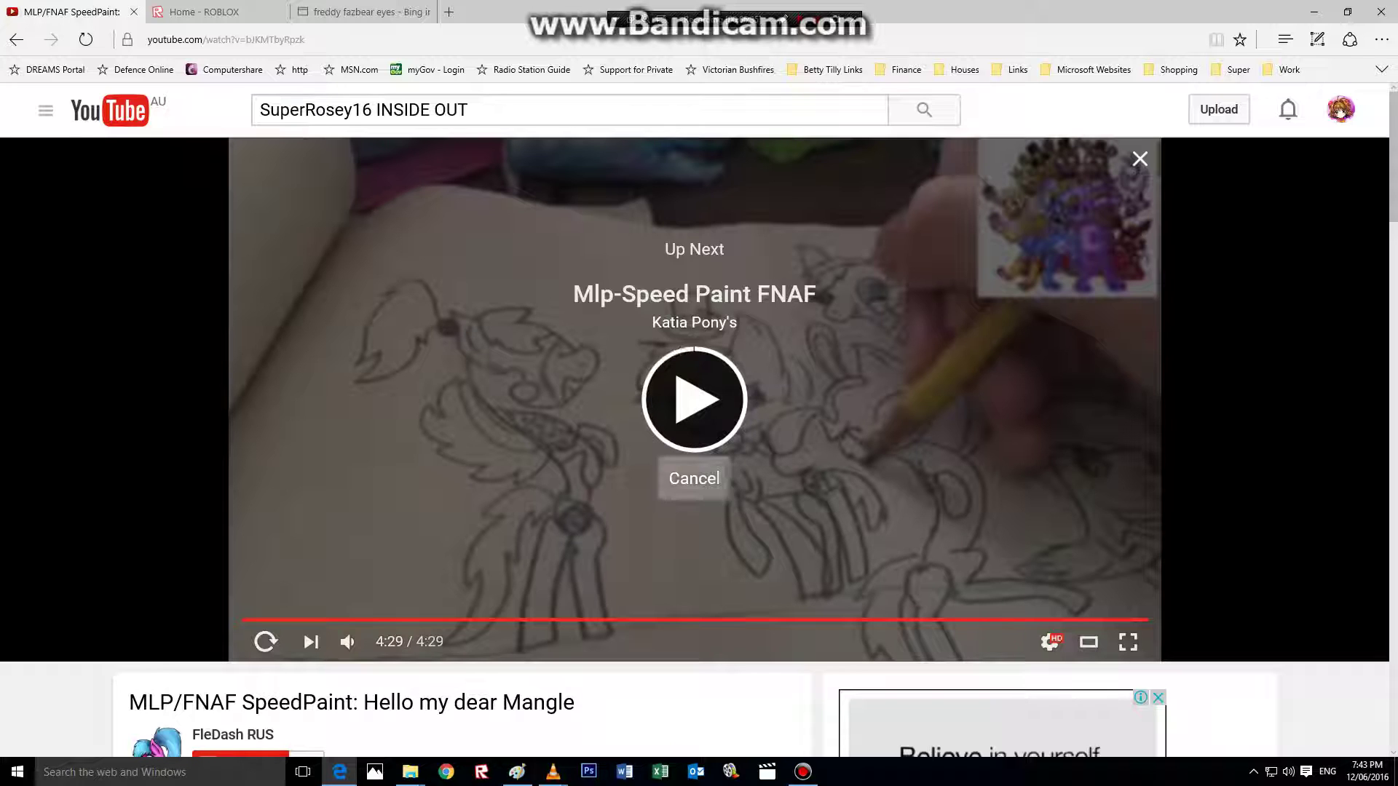
{"action": "left_click", "coordinate": [517, 772]}
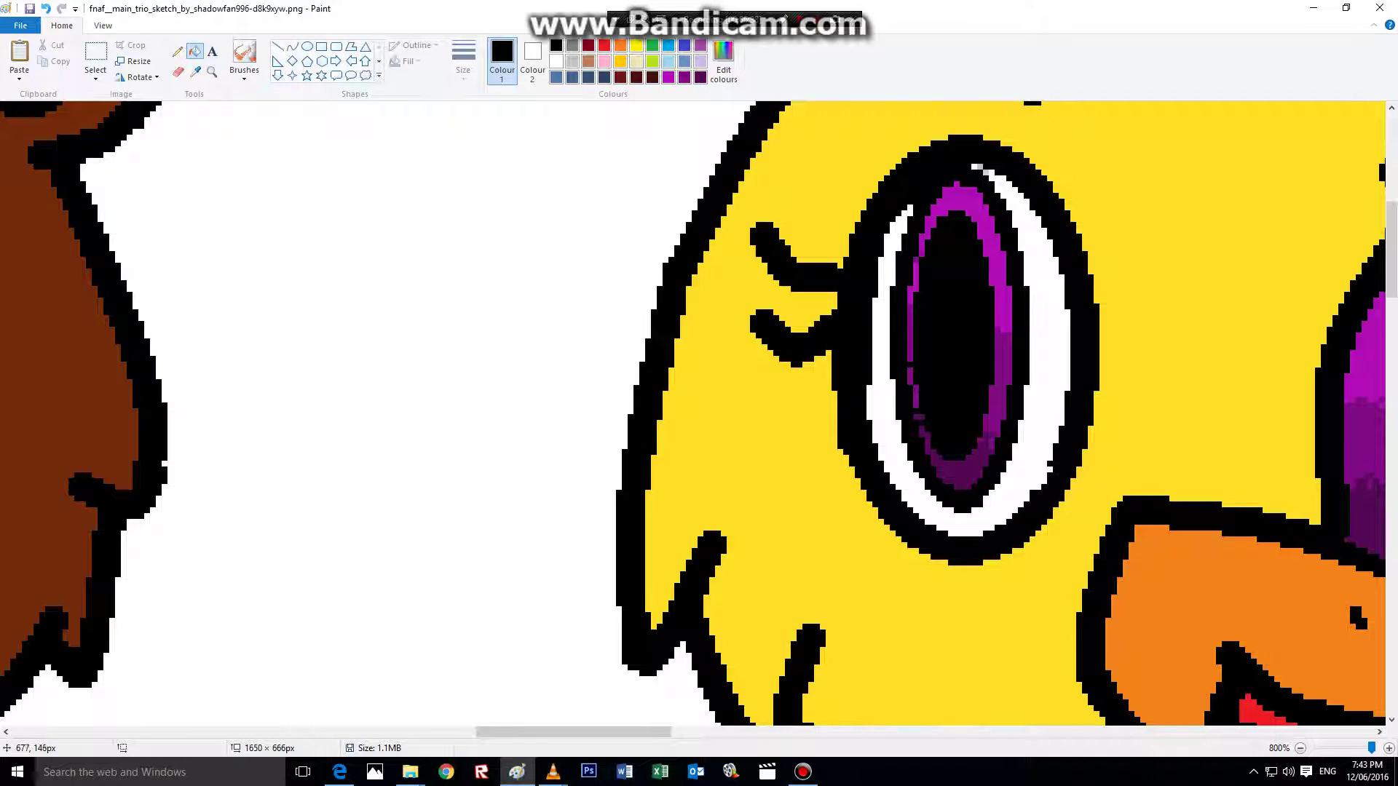
- Draw a black pupil ellipse about 11 × 36 px against the right iris's left edge and fill its inside black
{"action": "left_click_drag", "start_coordinate": [582, 732], "coordinate": [687, 731]}
{"action": "left_click", "coordinate": [308, 46]}
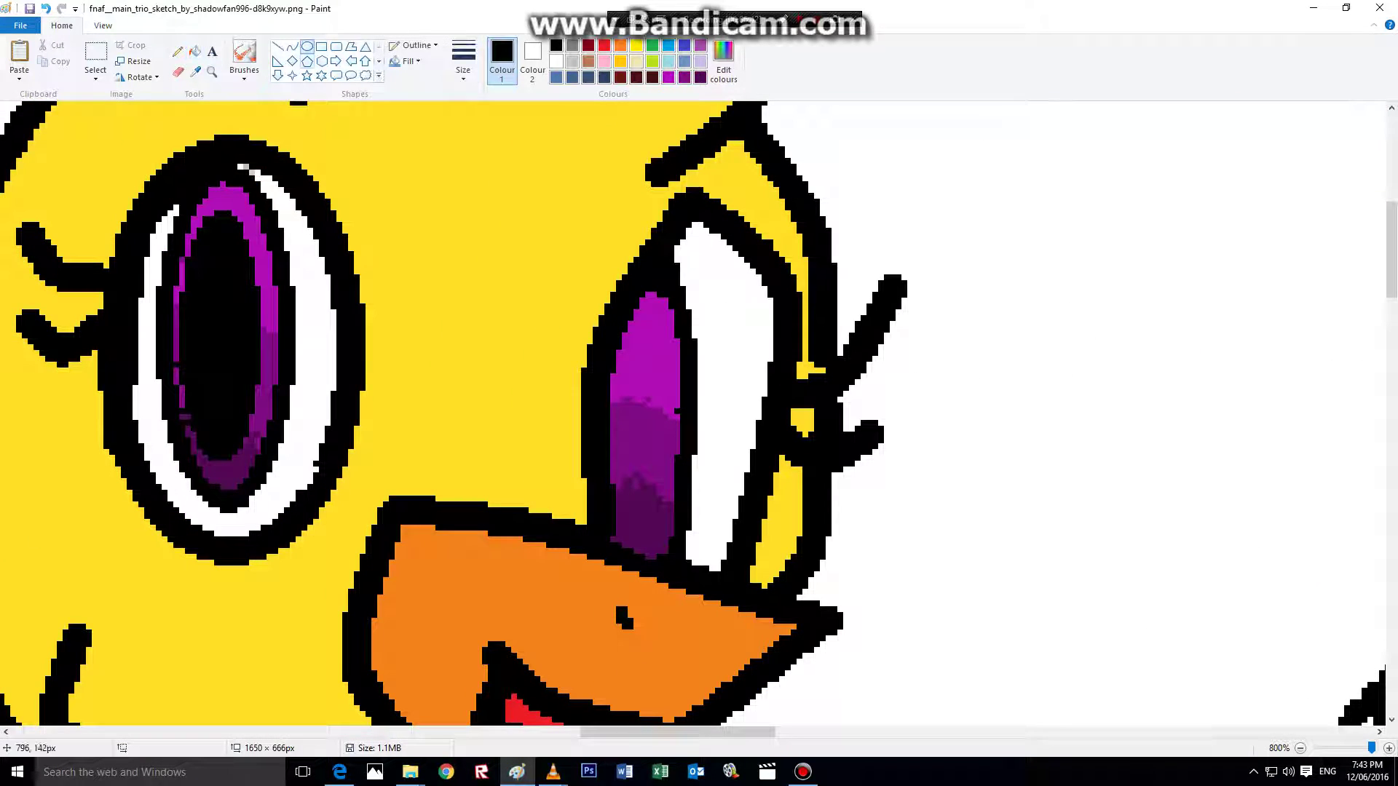
{"action": "left_click_drag", "start_coordinate": [598, 320], "coordinate": [657, 524]}
{"action": "left_click", "coordinate": [194, 51]}
{"action": "left_click", "coordinate": [630, 447]}
{"action": "left_click", "coordinate": [631, 364]}
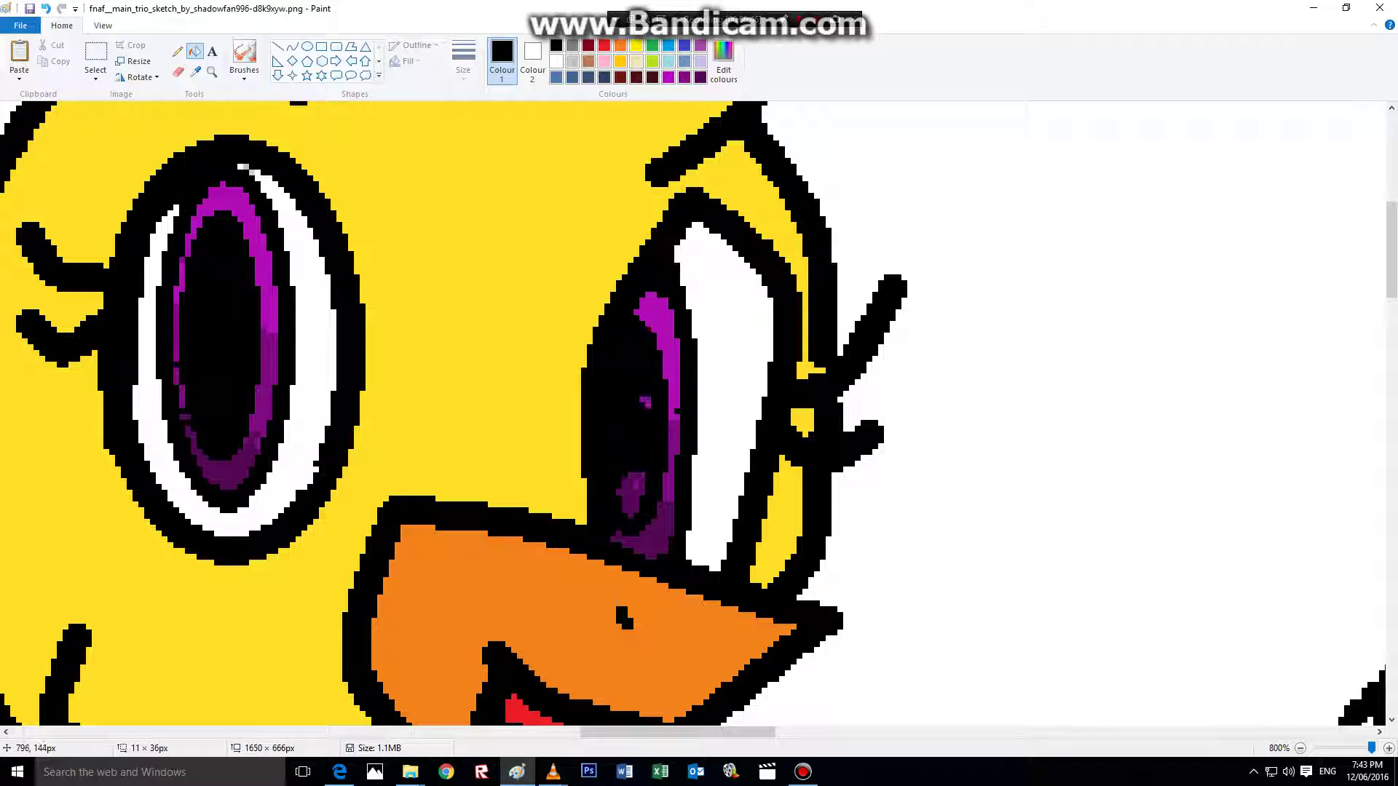
{"action": "left_click", "coordinate": [630, 490]}
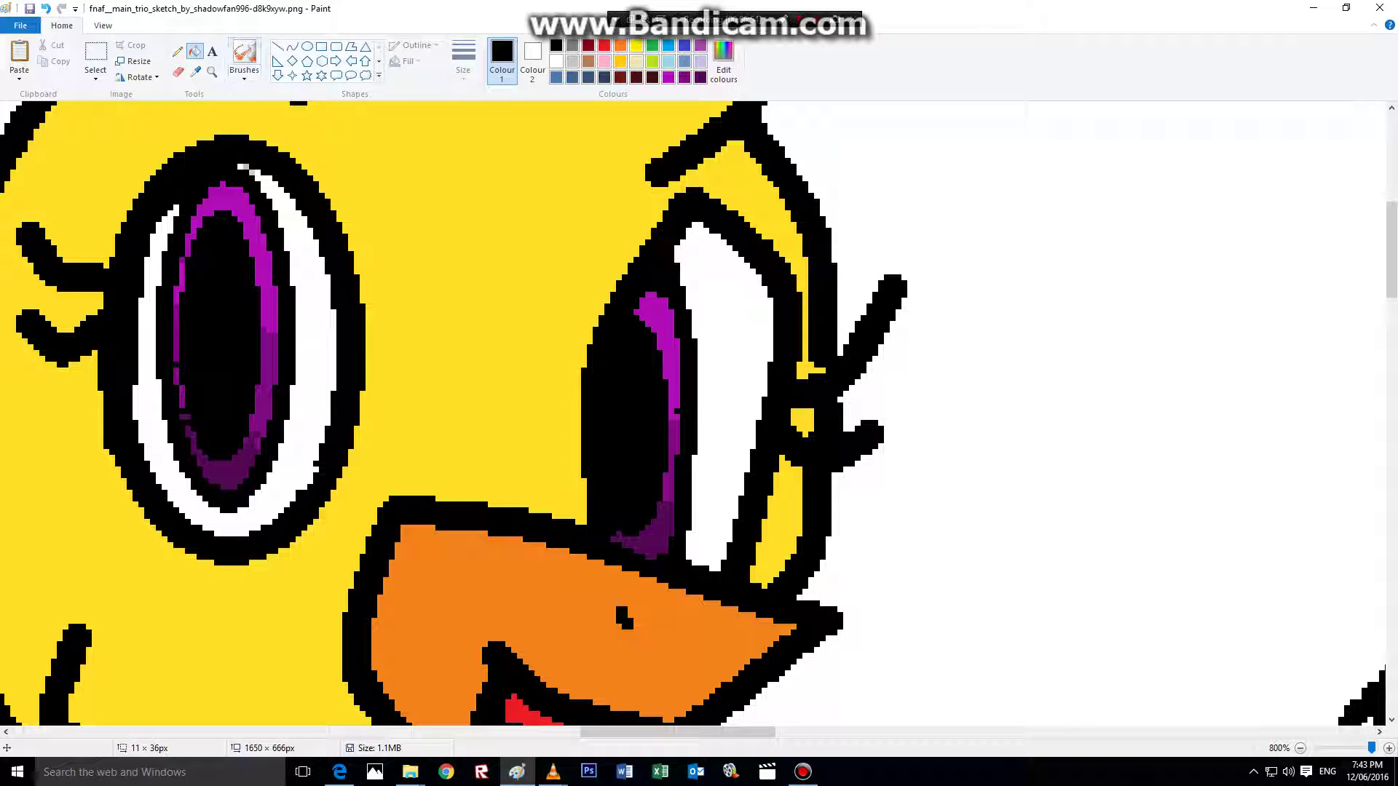
- Add white-filled ellipse highlights inside the pupils, about 9 × 20 px in the right eye and 10 × 23 px in the left
{"action": "left_click", "coordinate": [307, 46]}
{"action": "left_click", "coordinate": [555, 61]}
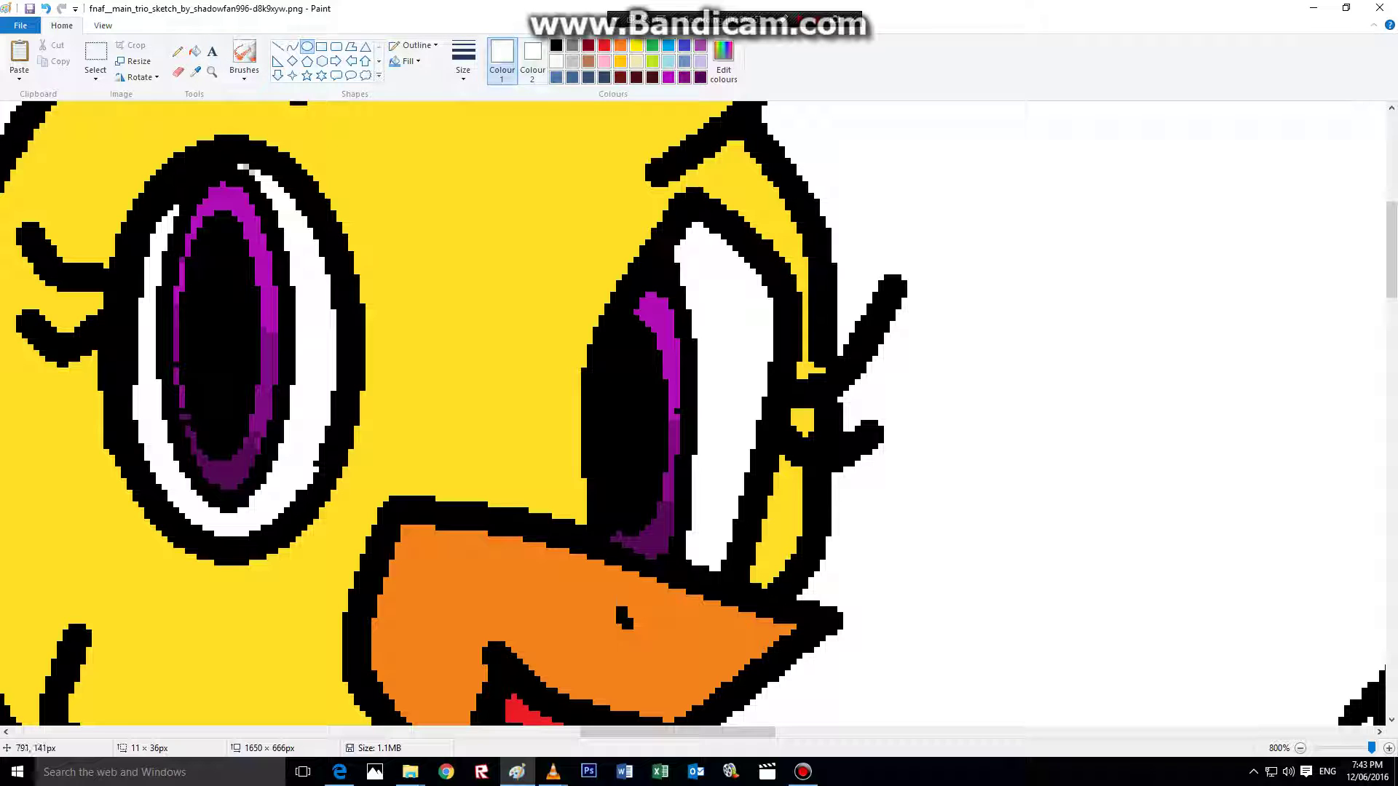
{"action": "left_click_drag", "start_coordinate": [598, 361], "coordinate": [645, 472]}
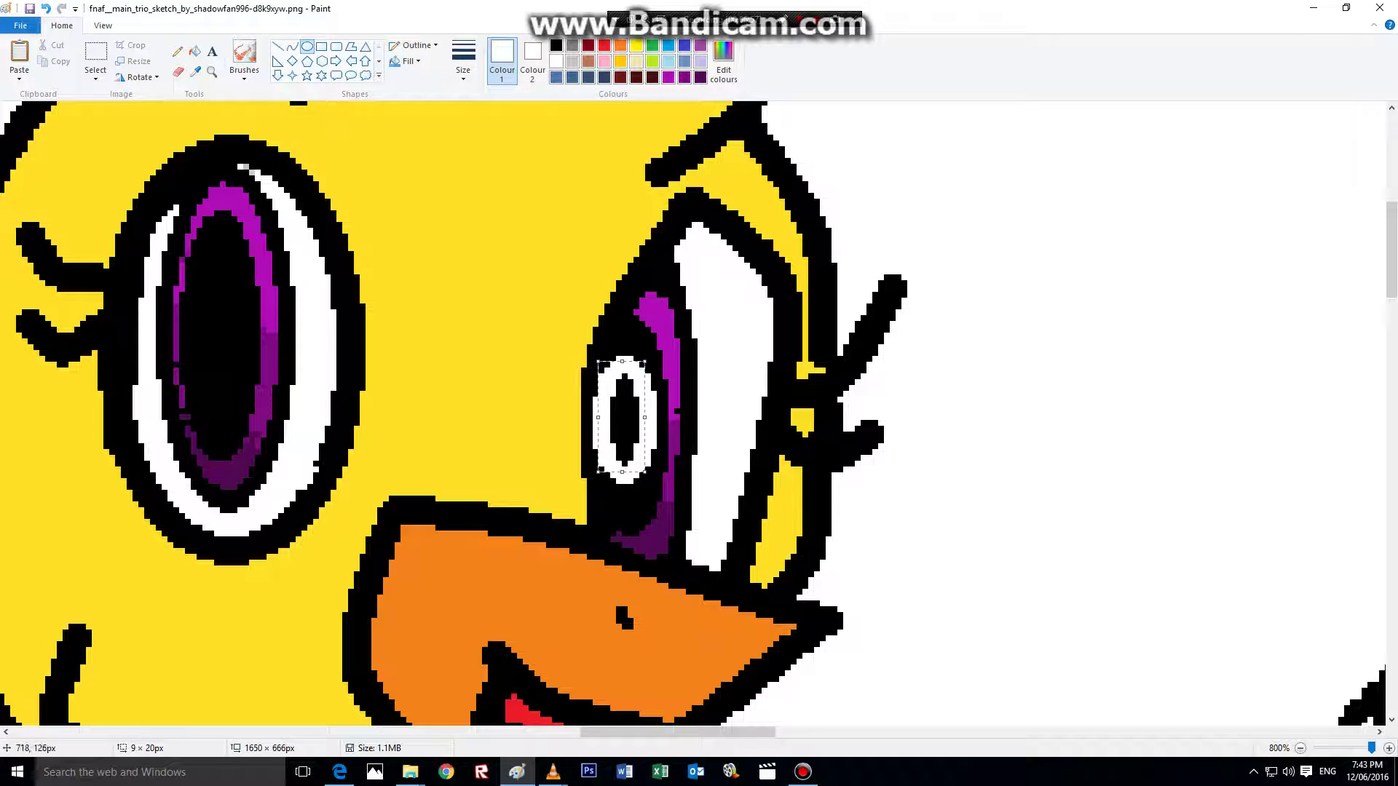
{"action": "mouse_move", "coordinate": [173, 262]}
{"action": "left_mouse_down"}
{"action": "mouse_move", "coordinate": [250, 409]}
{"action": "mouse_move", "coordinate": [226, 391]}
{"action": "left_mouse_up"}
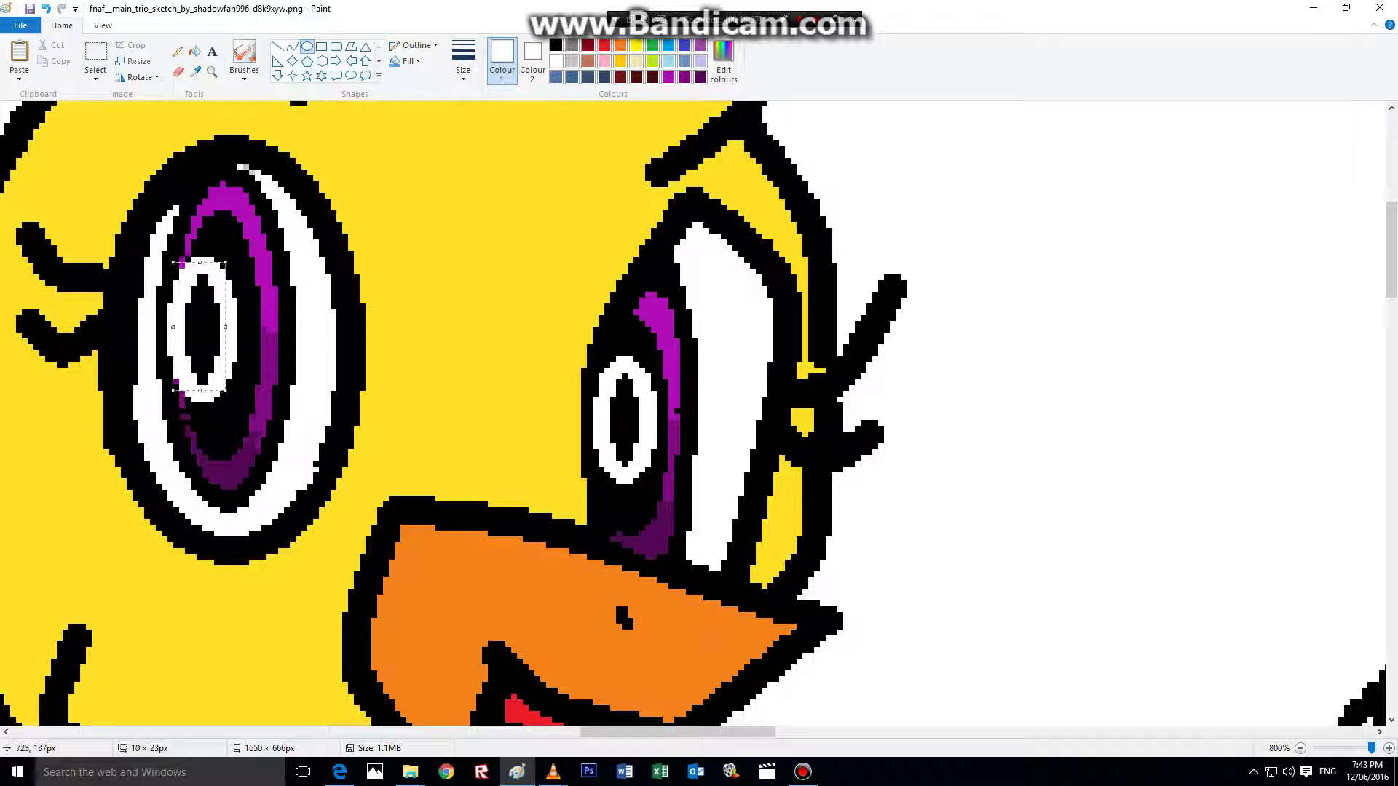
{"action": "left_click_drag", "start_coordinate": [196, 299], "coordinate": [208, 311]}
{"action": "left_click", "coordinate": [194, 51]}
{"action": "left_click", "coordinate": [213, 342]}
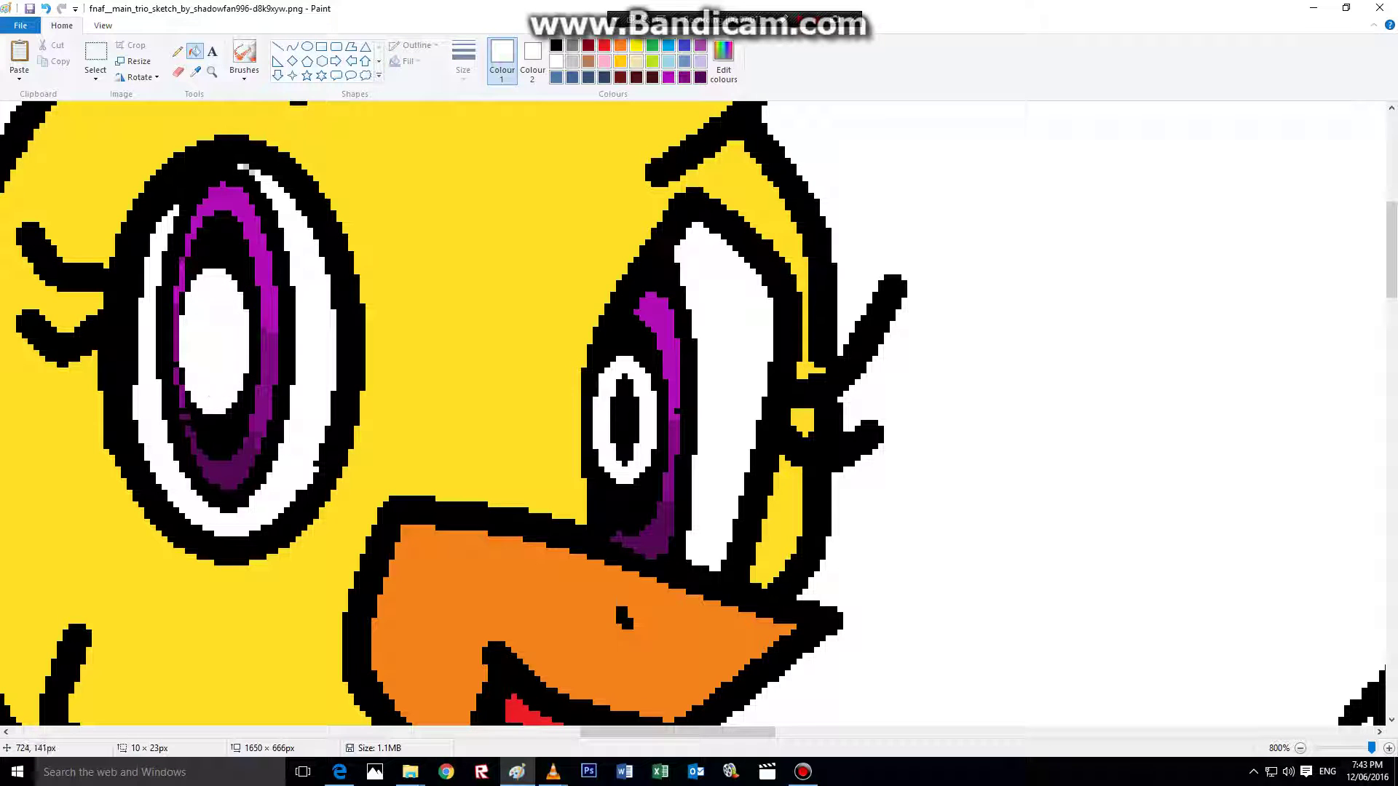
{"action": "left_click", "coordinate": [624, 413]}
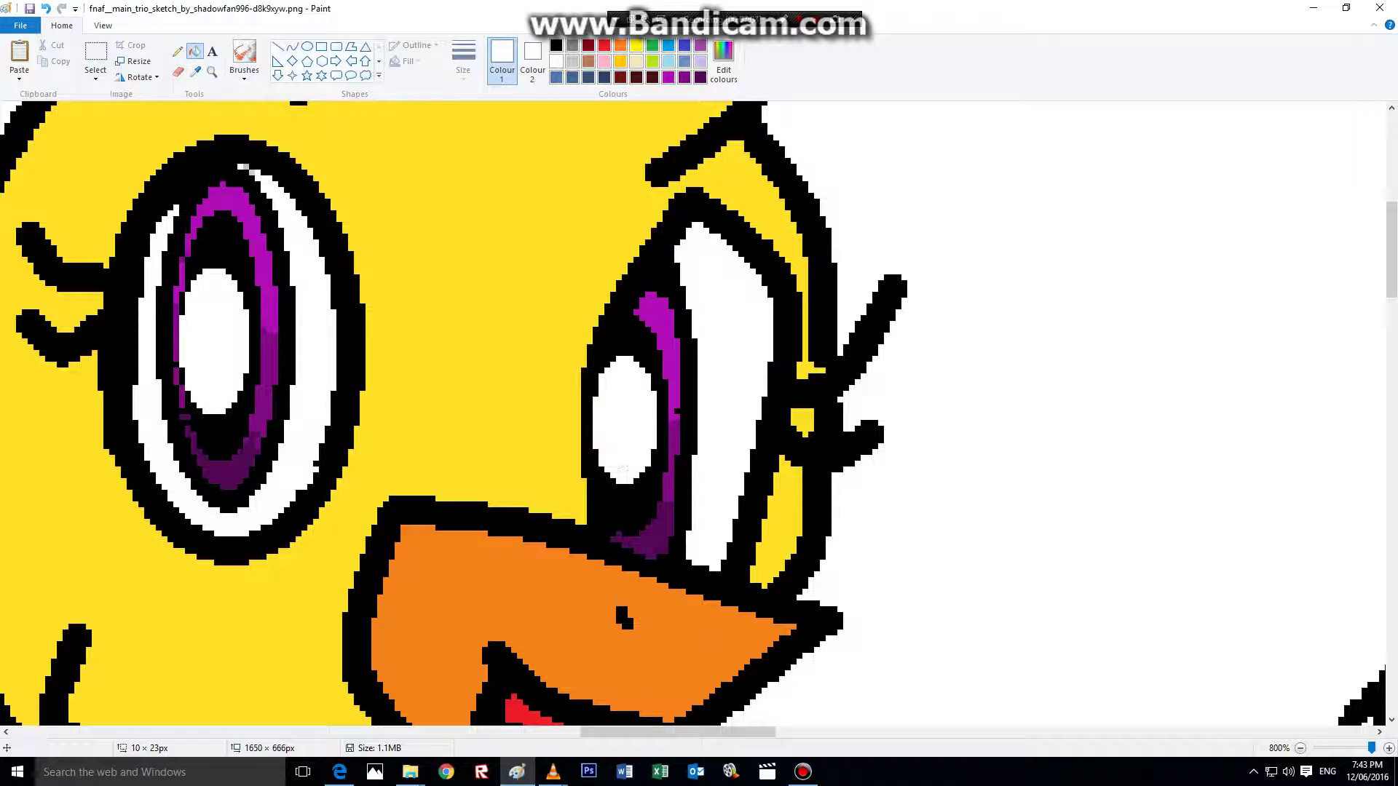
- Examine the uncoloured cupcake on the chick's hand and compare it with the reference pictures beside the drawing
{"action": "left_click", "coordinate": [307, 46]}
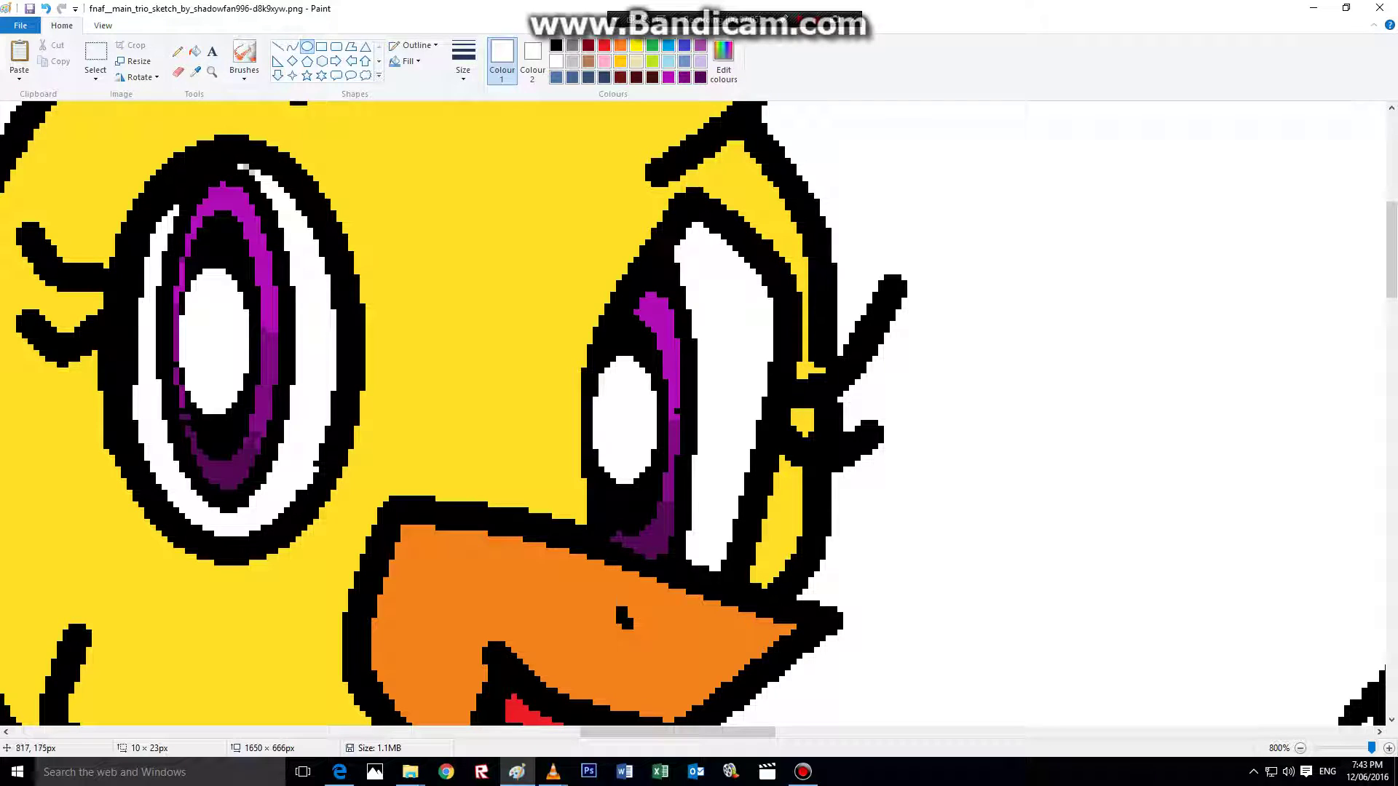
{"action": "left_click_drag", "start_coordinate": [640, 732], "coordinate": [768, 731]}
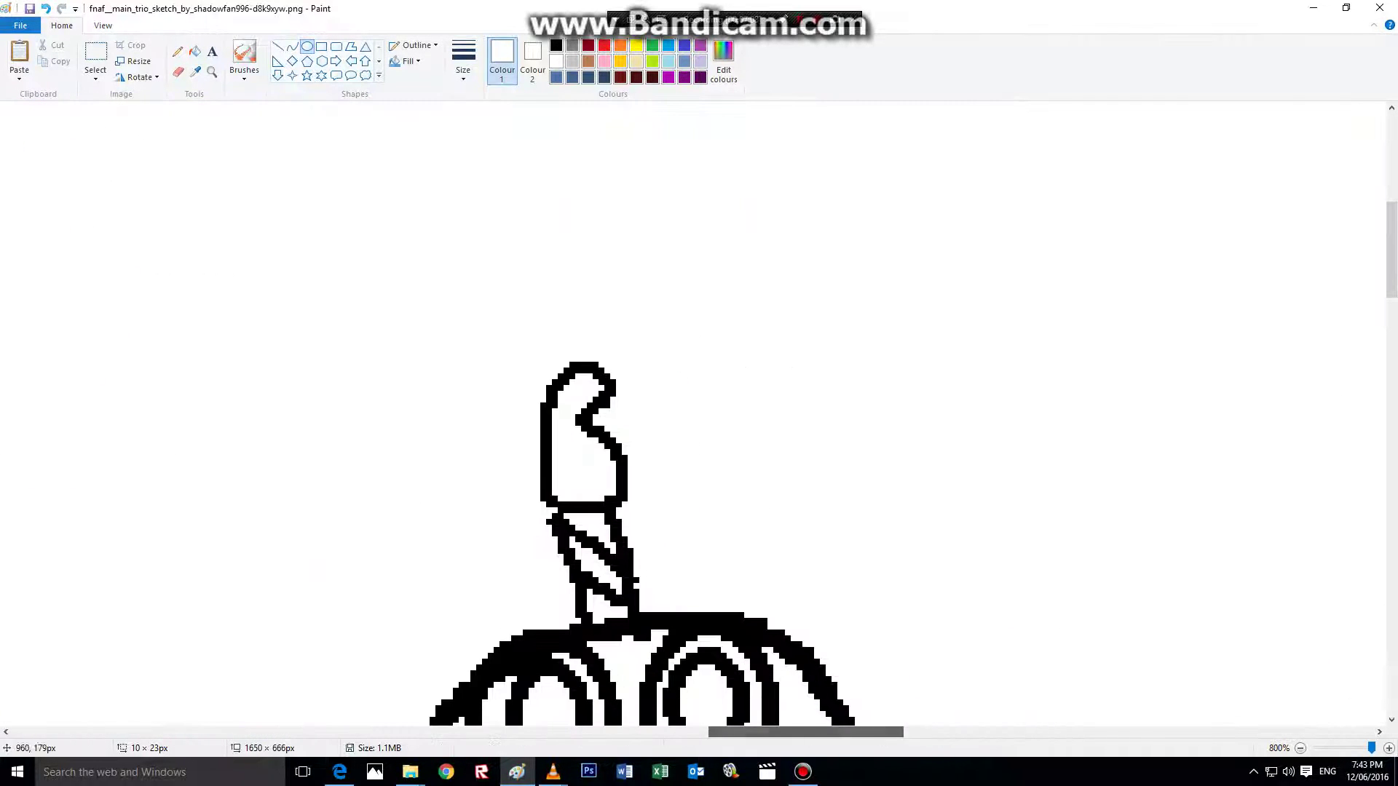
{"action": "scroll", "coordinate": [692, 412], "scroll_direction": "down", "scroll_amount": 3}
{"action": "left_click", "coordinate": [195, 52]}
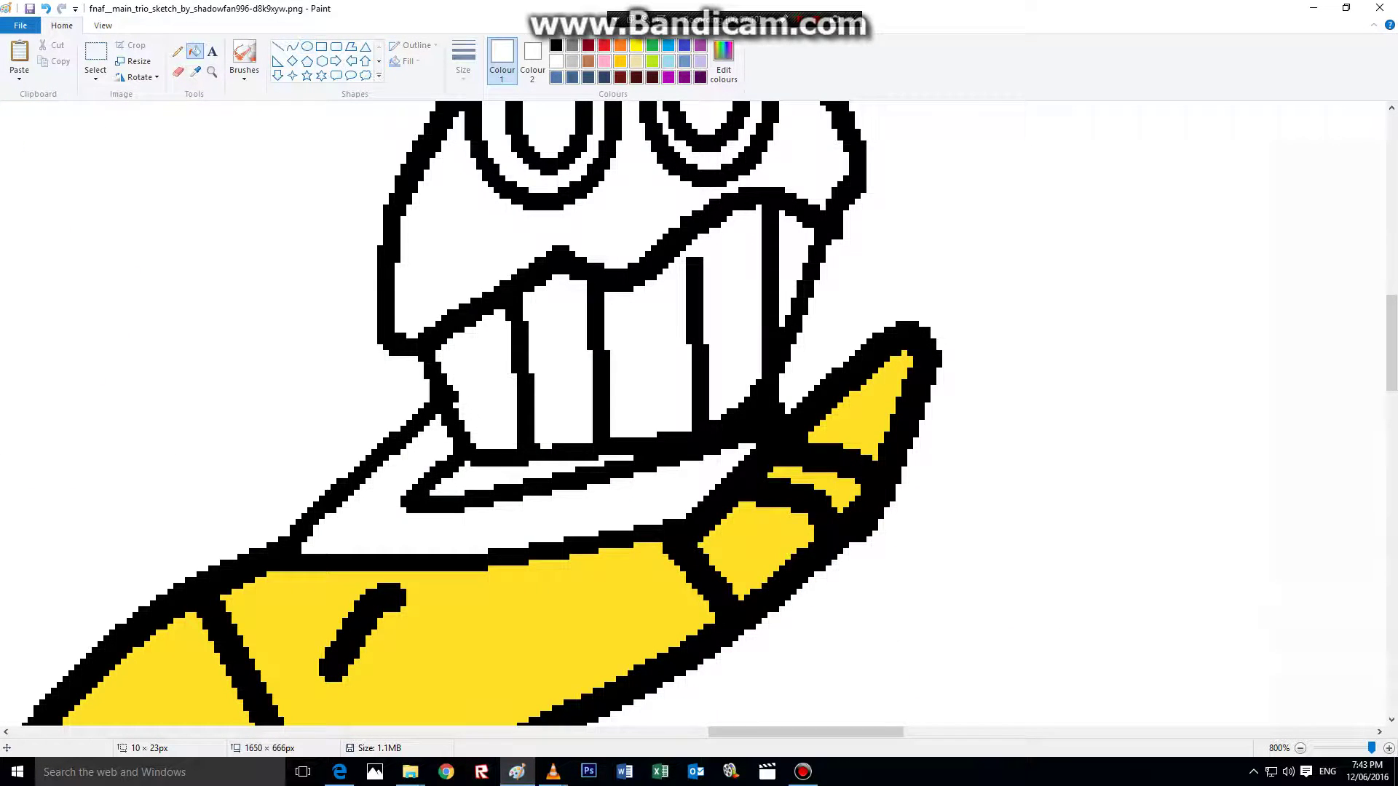
{"action": "left_click", "coordinate": [212, 71]}
{"action": "right_click", "coordinate": [258, 184]}
{"action": "right_click", "coordinate": [258, 185]}
{"action": "right_click", "coordinate": [258, 184]}
{"action": "right_click", "coordinate": [260, 185]}
{"action": "right_click", "coordinate": [262, 185]}
{"action": "right_click", "coordinate": [608, 343]}
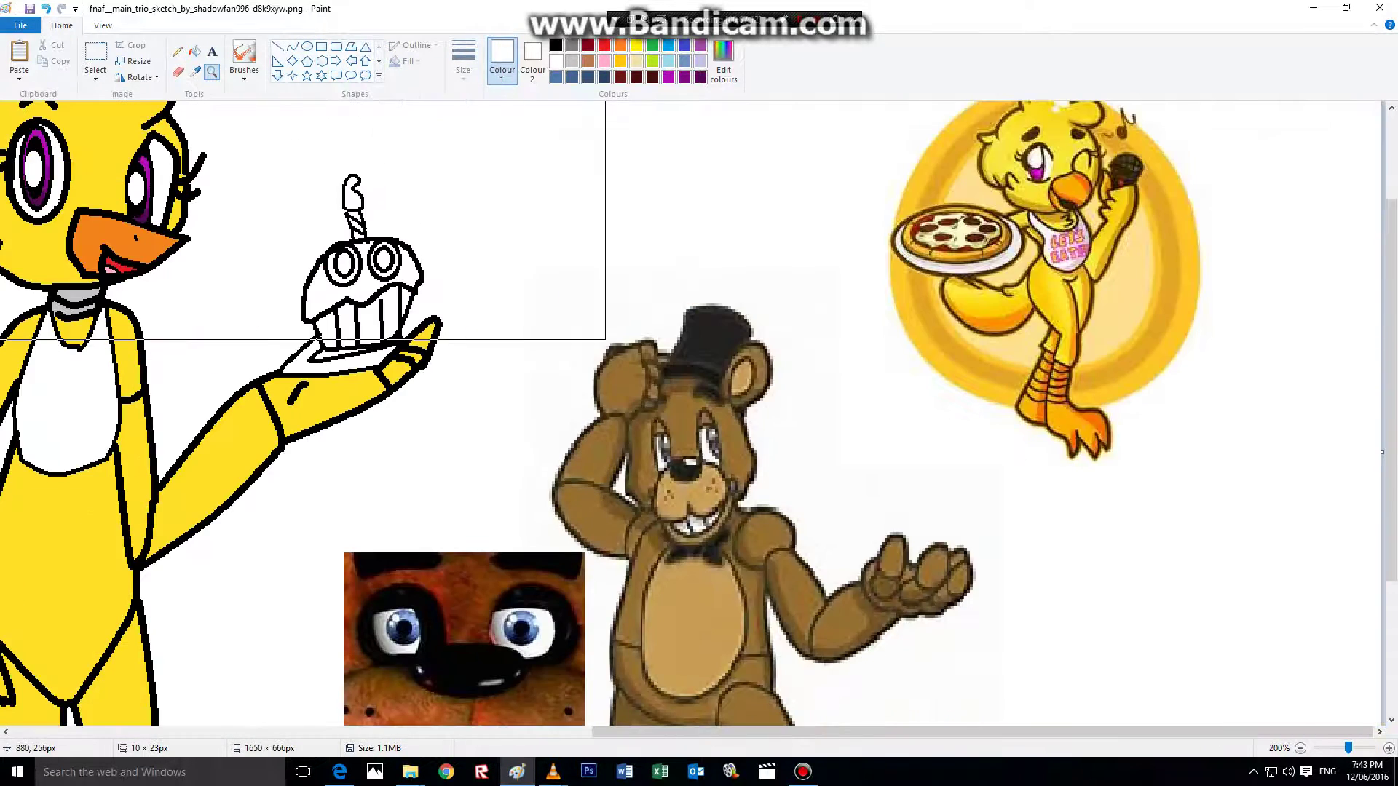
{"action": "left_click", "coordinate": [604, 335]}
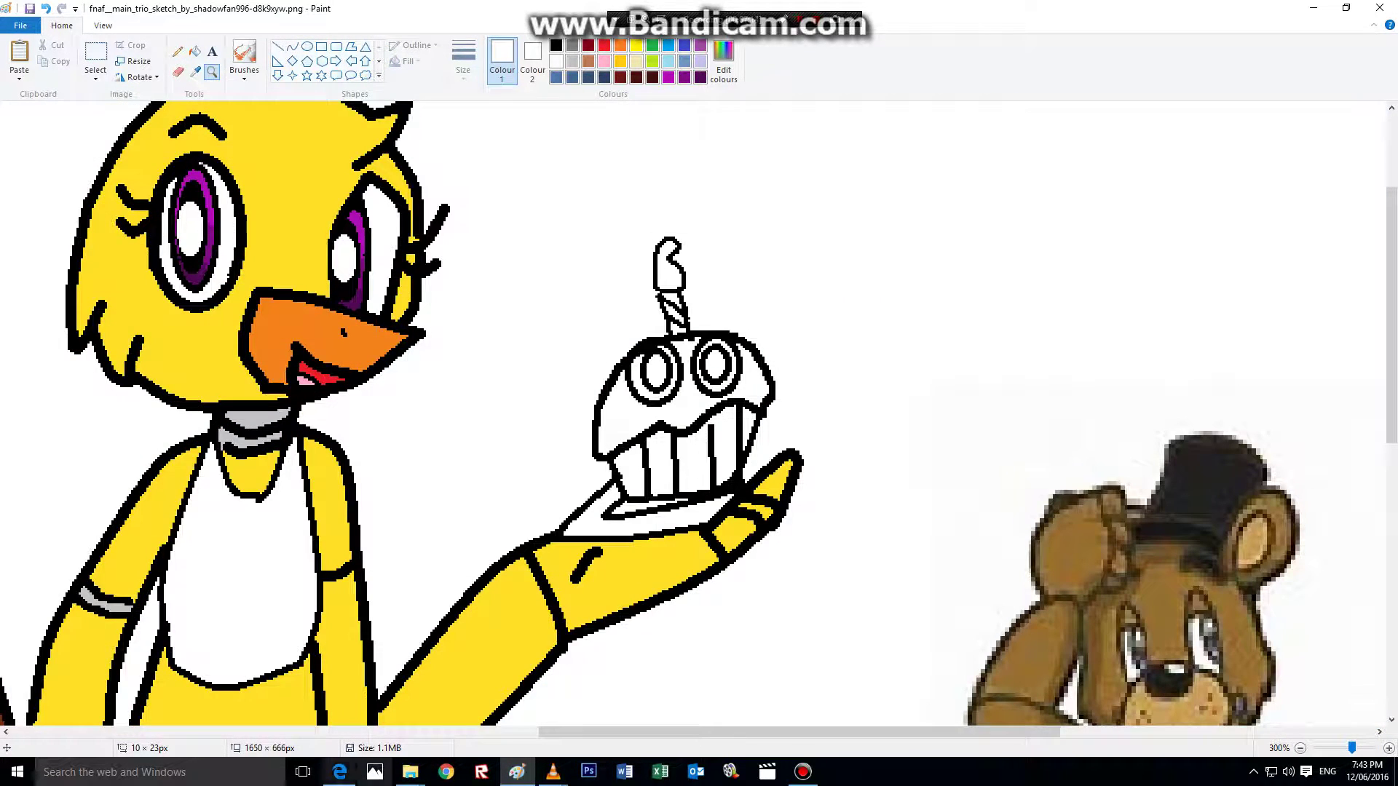
- Switch to Edge, close the ad over the YouTube video and search Bing Images for "chica the chicken"
{"action": "left_click", "coordinate": [340, 772]}
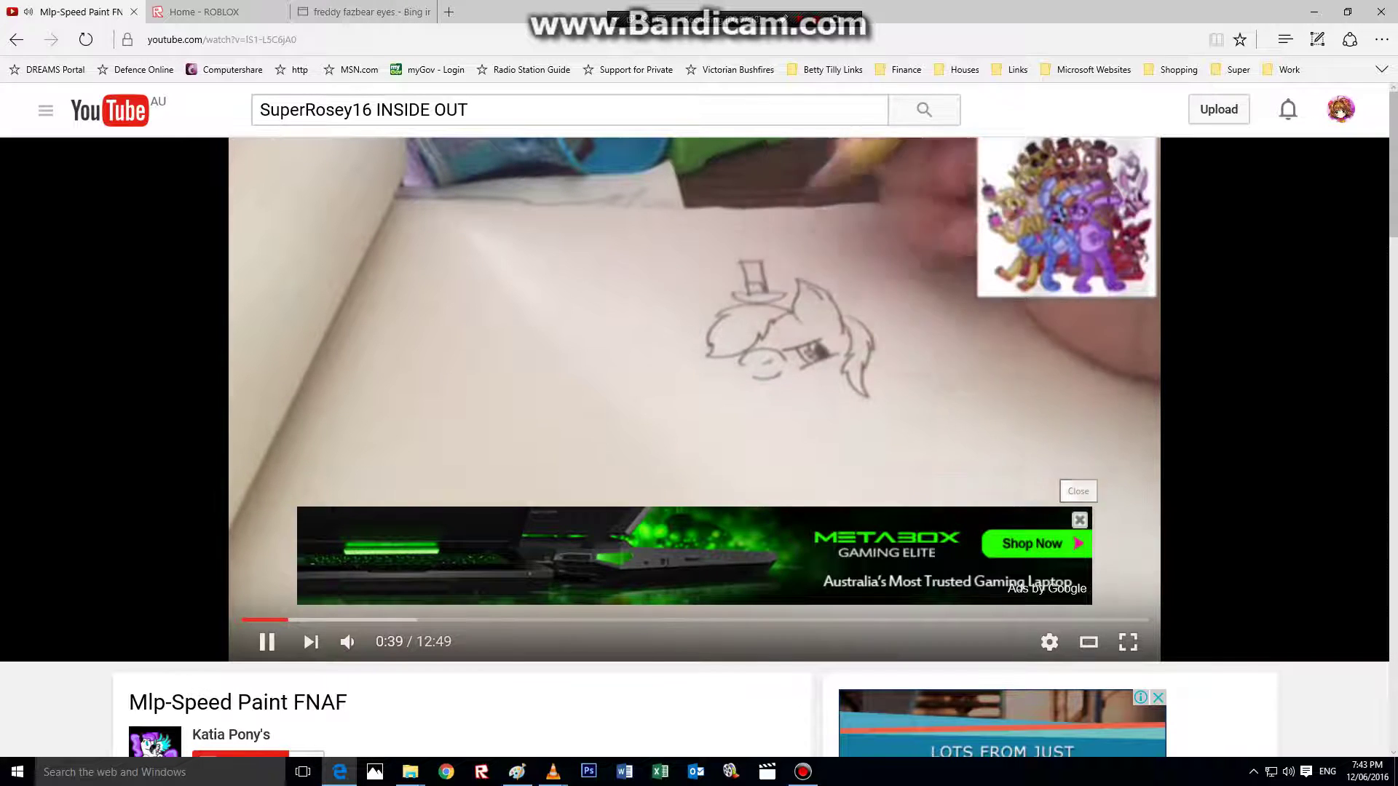
{"action": "left_click", "coordinate": [1080, 520]}
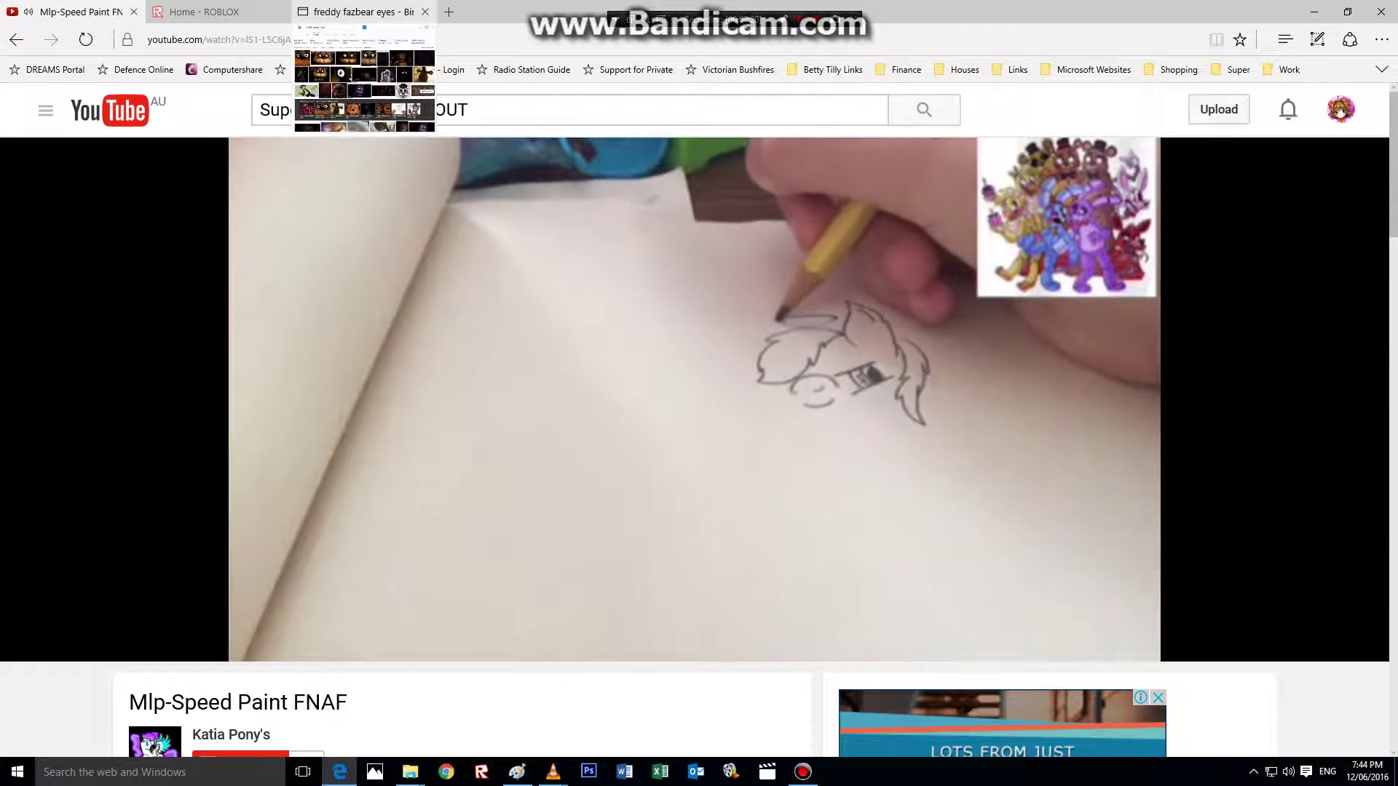
{"action": "left_click", "coordinate": [361, 12]}
{"action": "left_click_drag", "start_coordinate": [321, 122], "coordinate": [130, 121]}
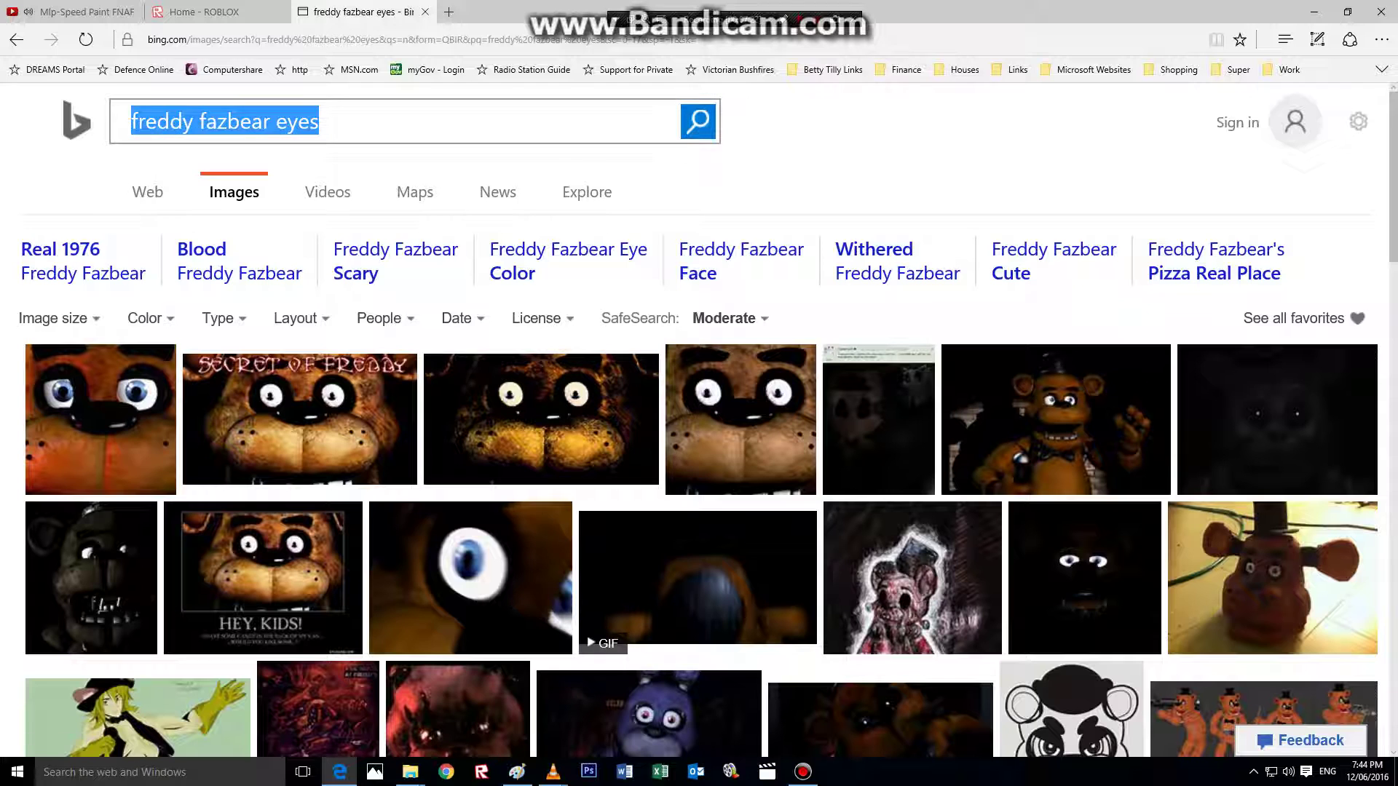
{"action": "key", "text": "BackSpace"}
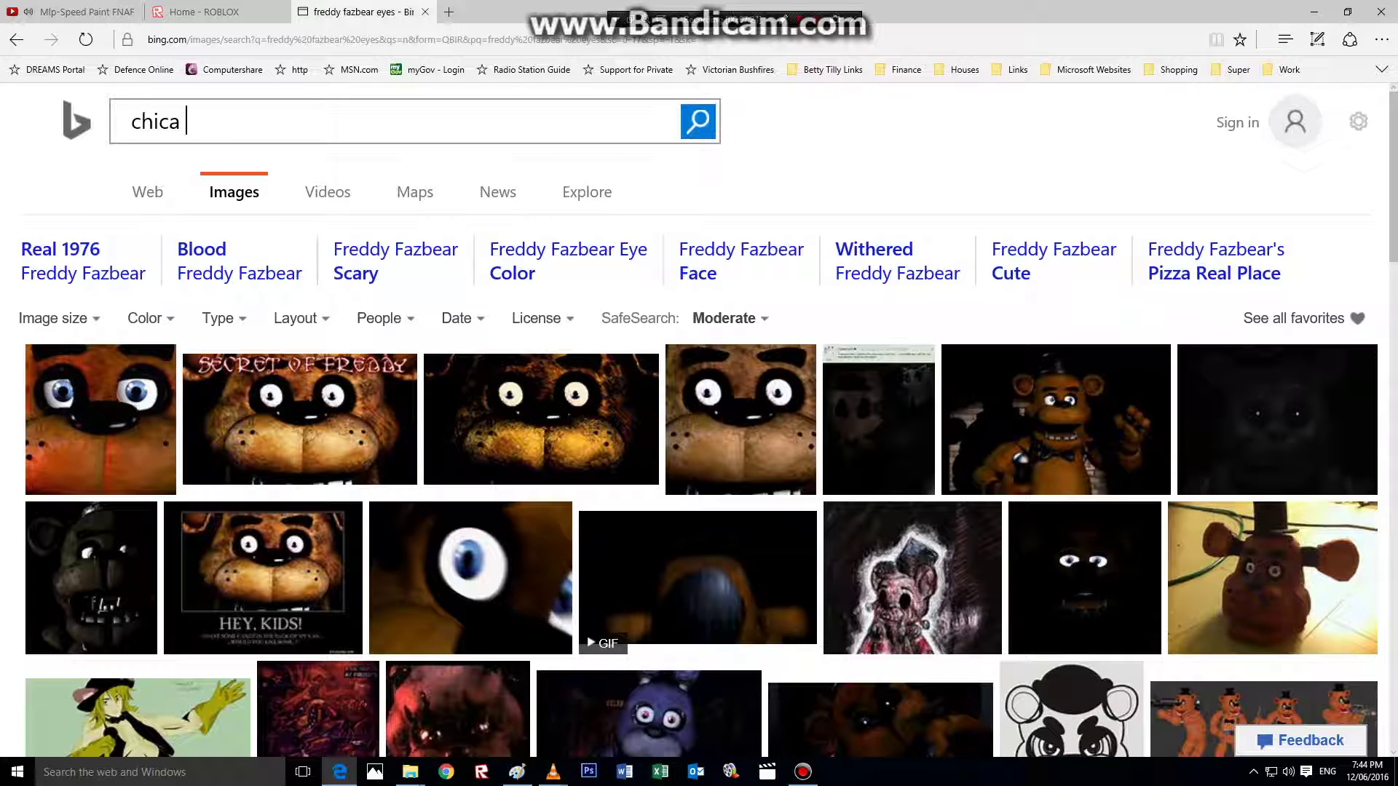
{"action": "type", "text": "chica the"}
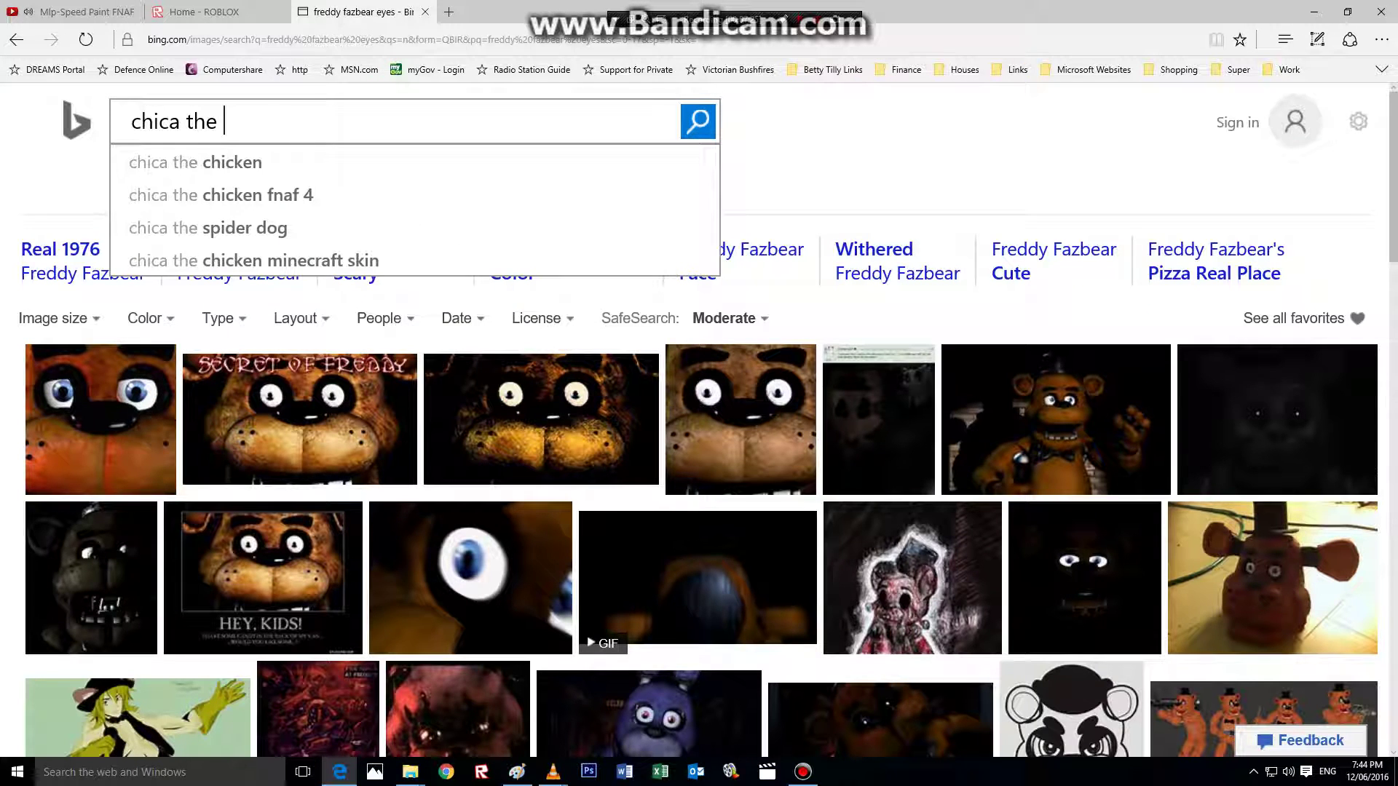
{"action": "left_click", "coordinate": [195, 162]}
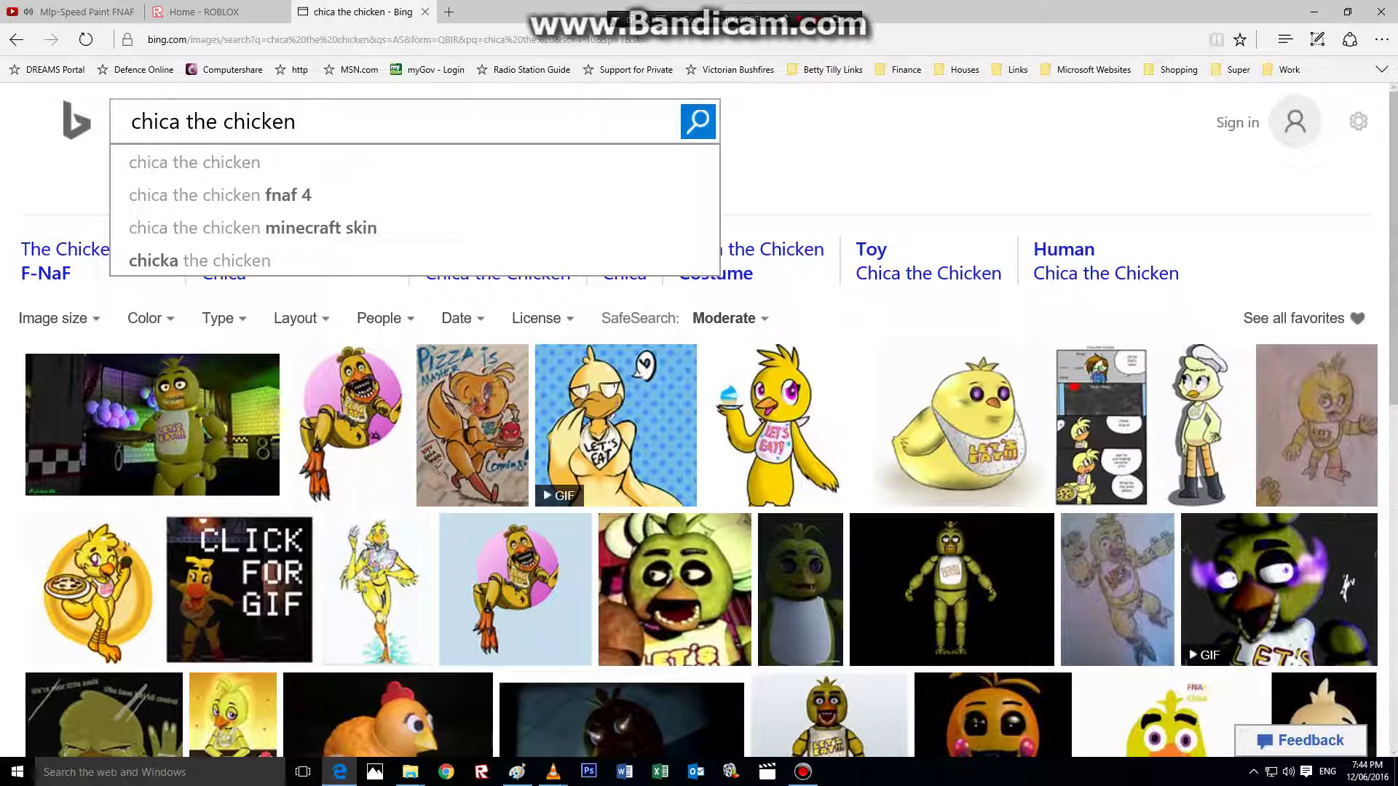
- Refine the image search to "chica the chicken cupcake"
{"action": "type", "text": "c"}
{"action": "type", "text": "upcakes"}
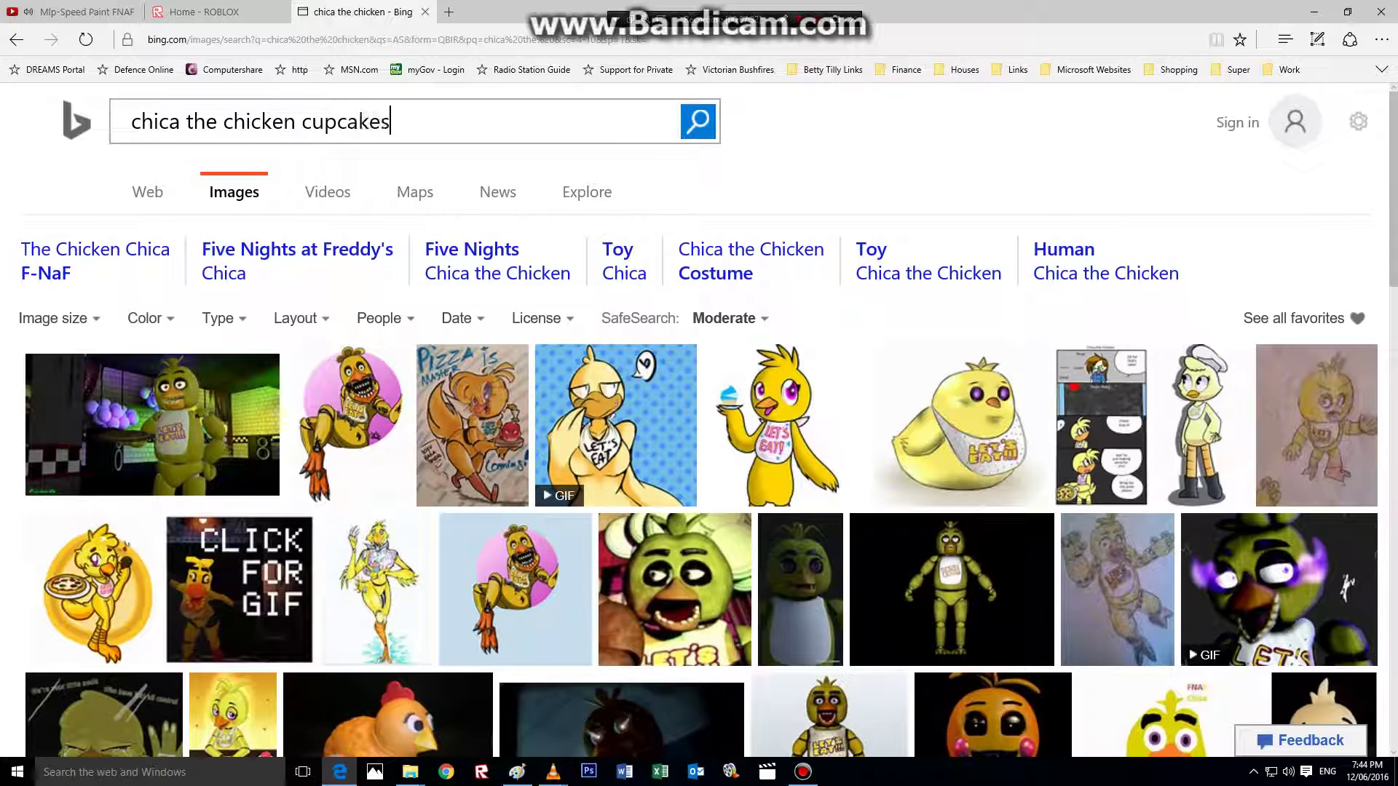
{"action": "key", "text": "Return"}
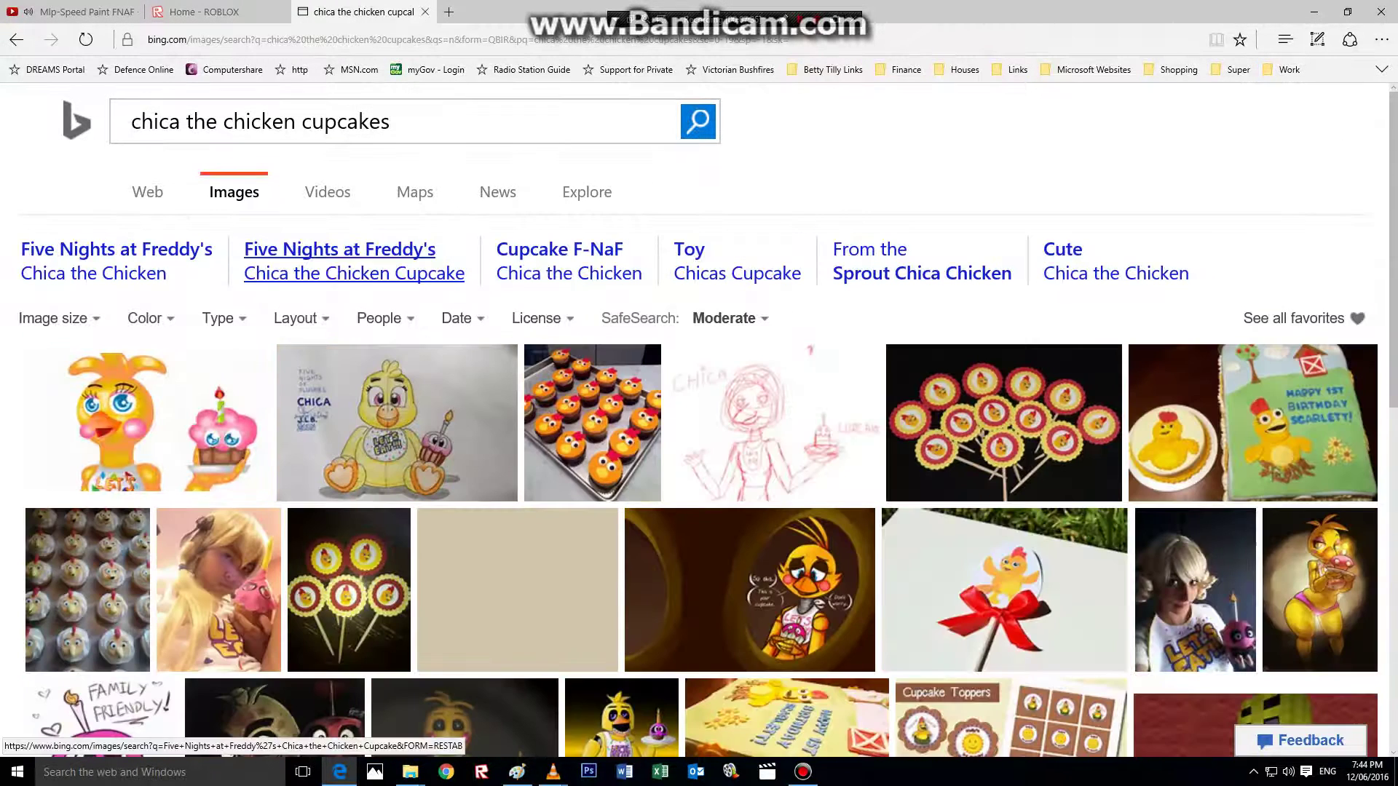
{"action": "key", "text": "Return"}
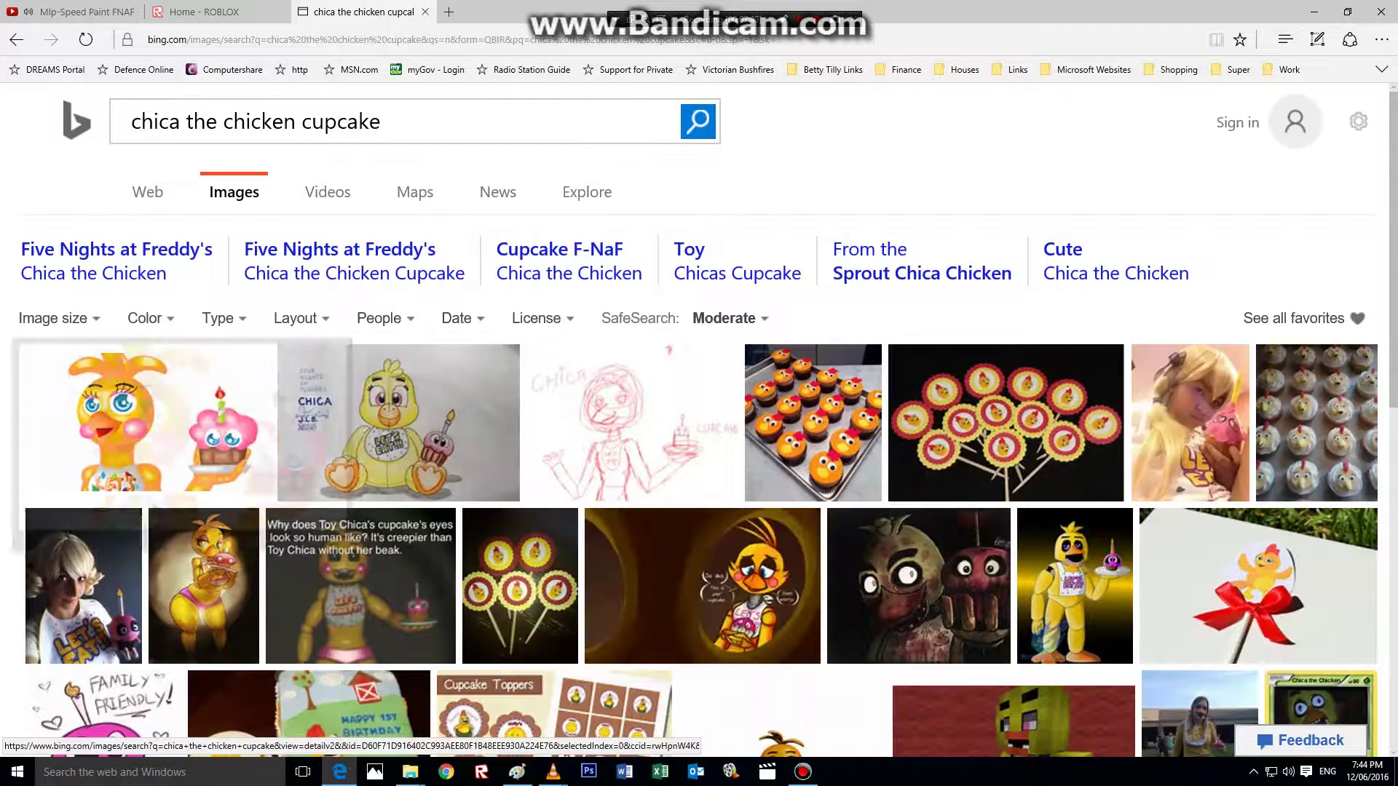
- Browse the image results for a cupcake reference and copy the pink "Family Friendly!" cupcake drawing
{"action": "scroll", "coordinate": [702, 386], "scroll_direction": "down", "scroll_amount": 3}
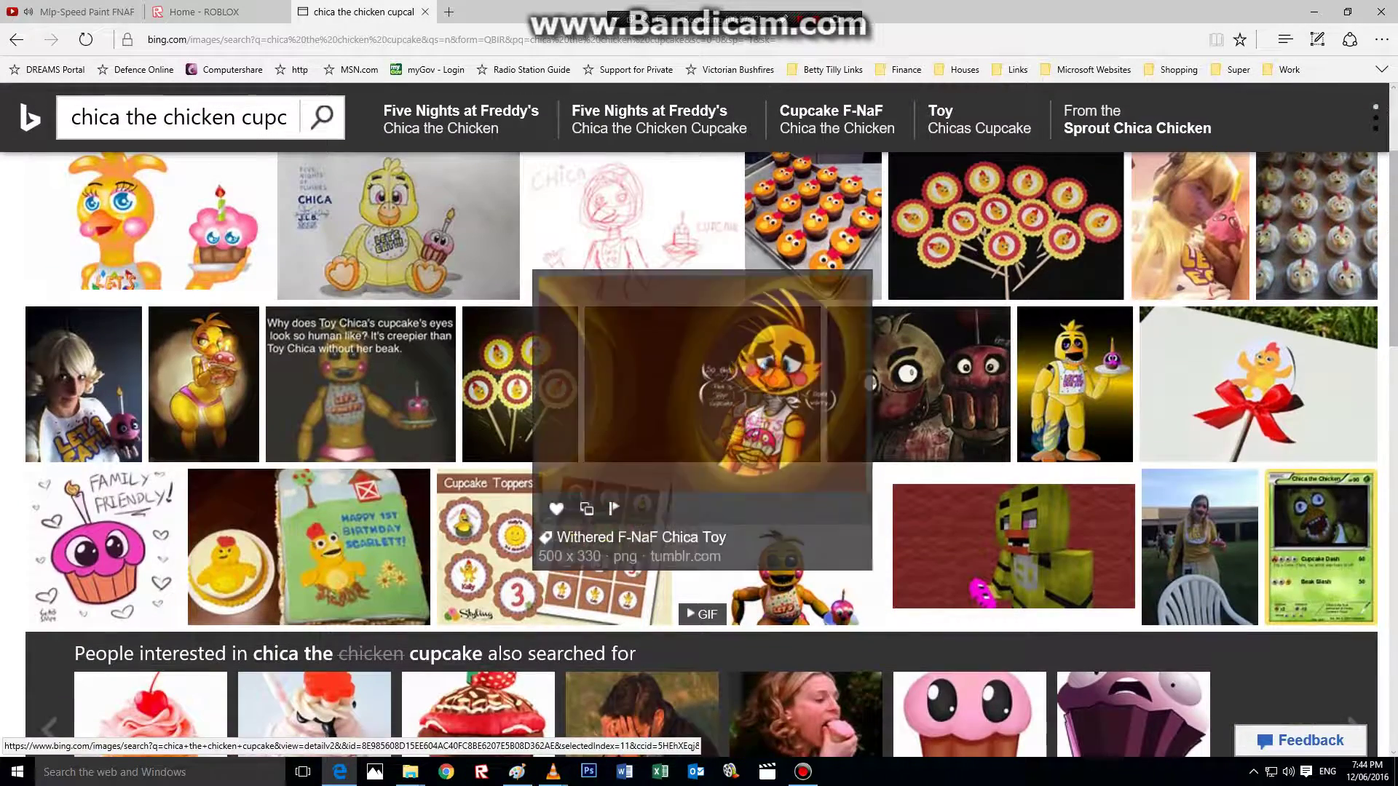
{"action": "mouse_move", "coordinate": [1074, 386]}
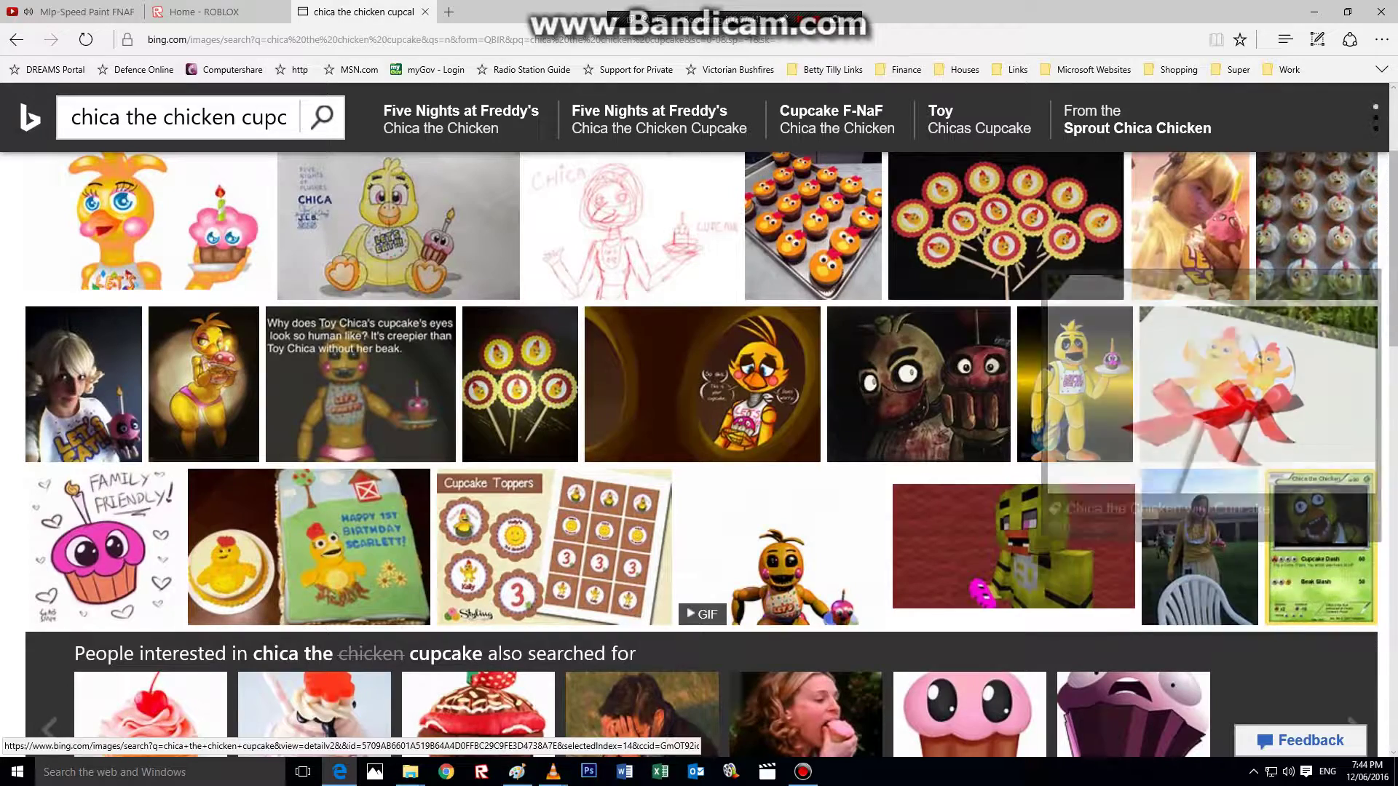
{"action": "scroll", "coordinate": [968, 437], "scroll_direction": "down", "scroll_amount": 4}
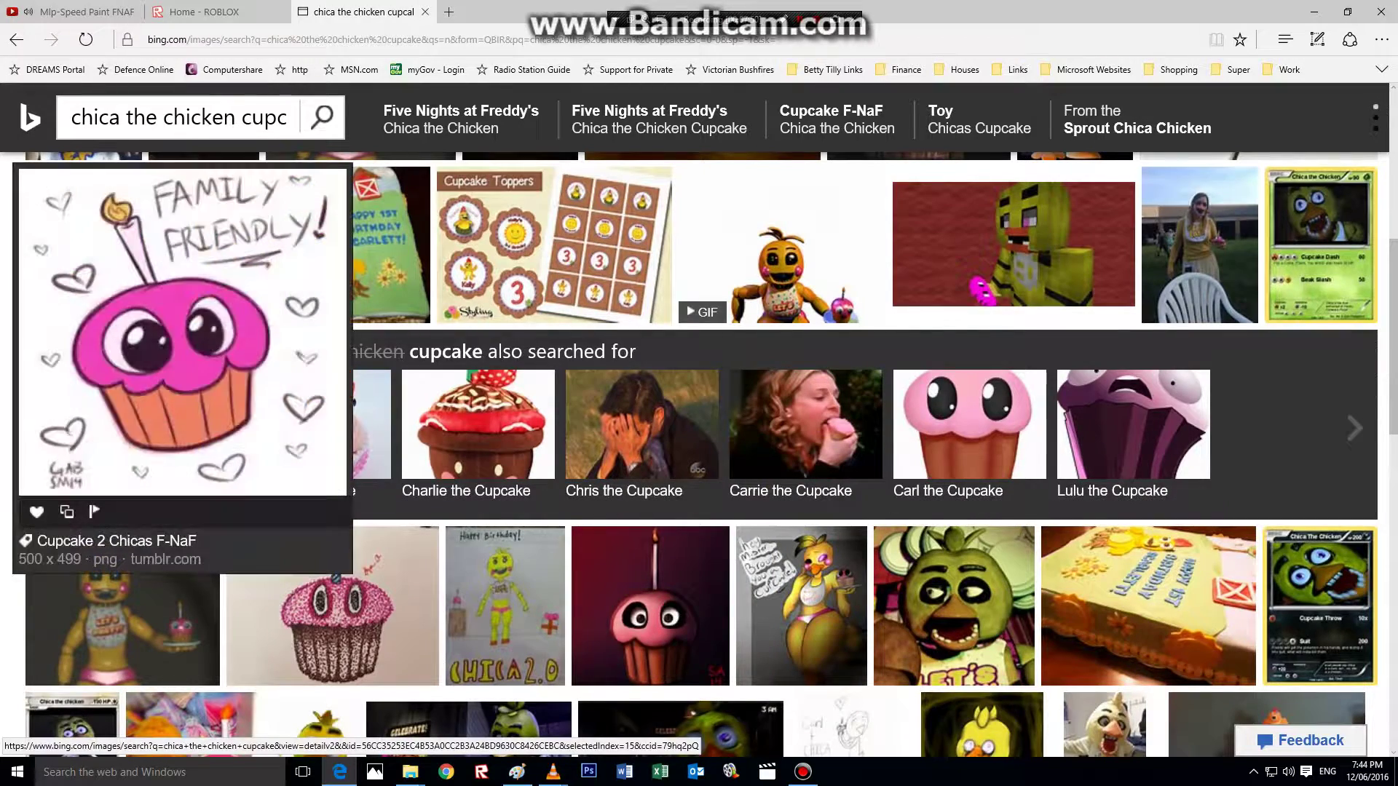
{"action": "scroll", "coordinate": [109, 240], "scroll_direction": "down", "scroll_amount": 4}
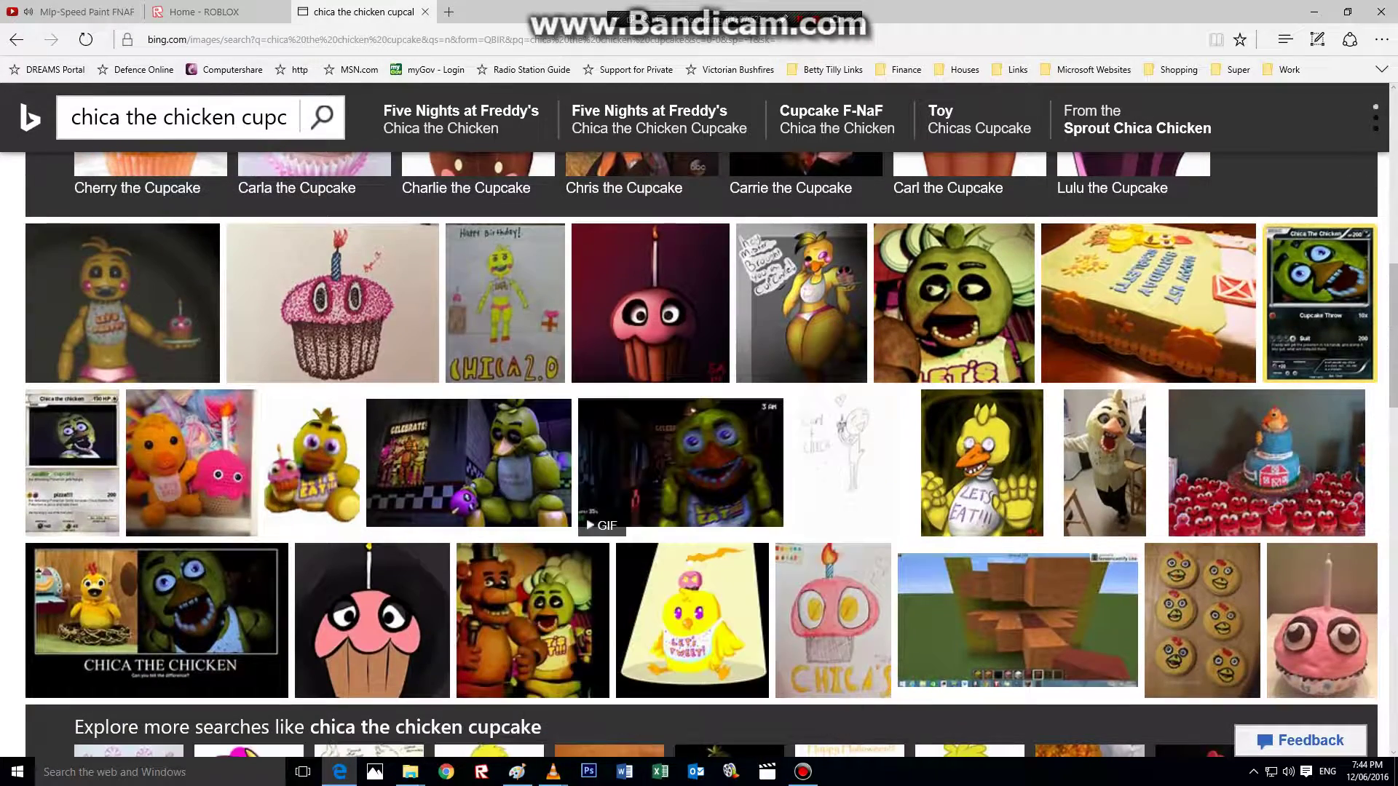
{"action": "scroll", "coordinate": [699, 452], "scroll_direction": "up", "scroll_amount": 2}
{"action": "scroll", "coordinate": [699, 436], "scroll_direction": "up", "scroll_amount": 3}
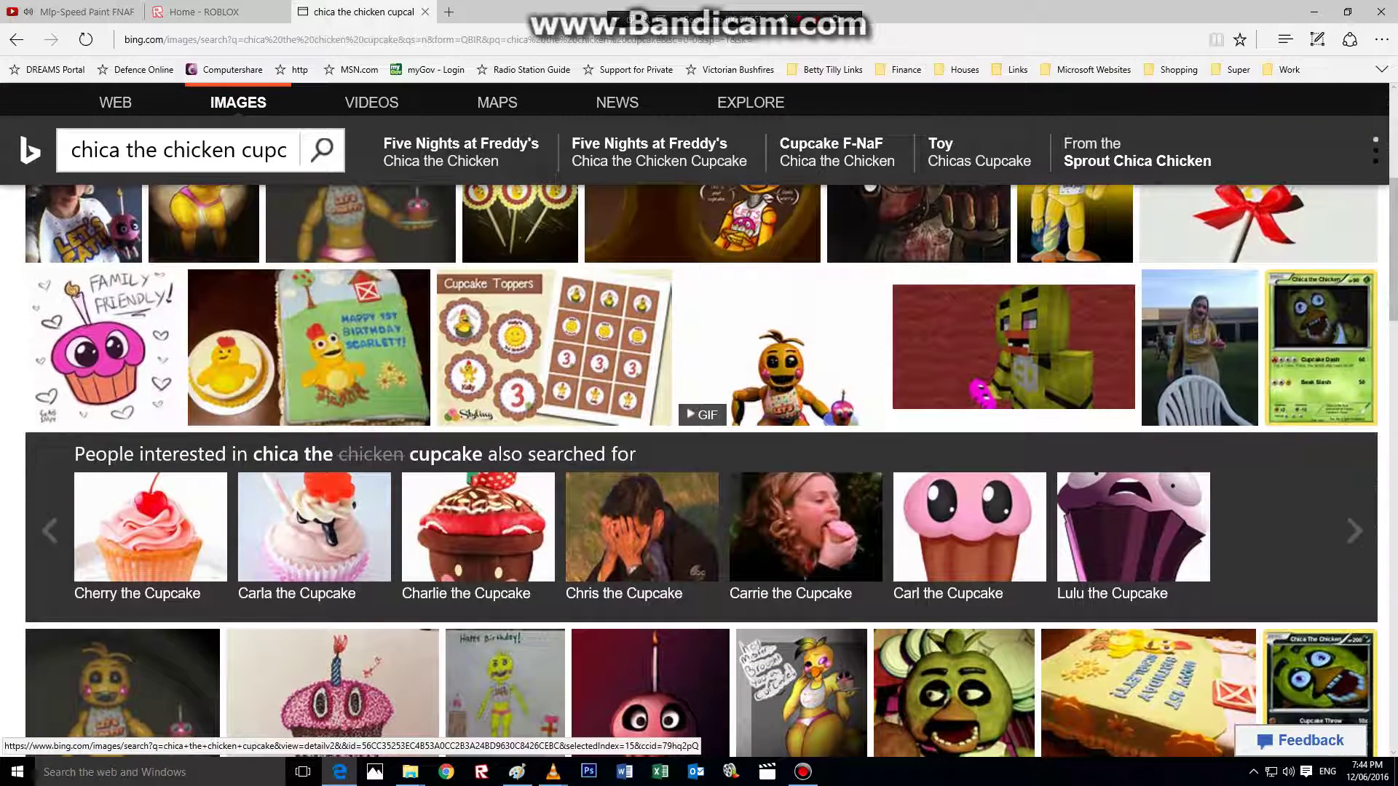
{"action": "mouse_move", "coordinate": [102, 348]}
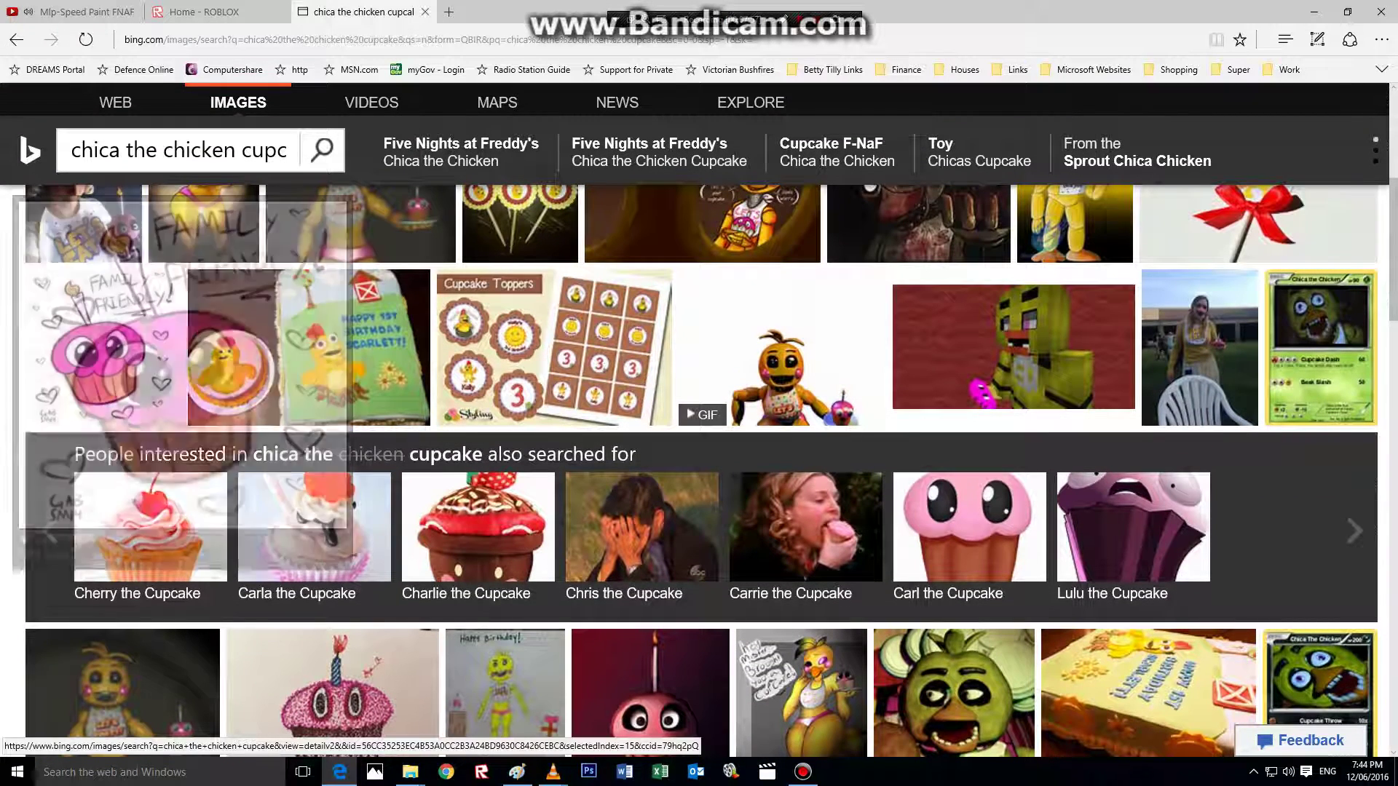
{"action": "right_click", "coordinate": [139, 362]}
{"action": "left_click", "coordinate": [172, 602]}
- Search Bing Images for "chica the chicken let`s eat"
{"action": "scroll", "coordinate": [342, 266], "scroll_direction": "up", "scroll_amount": 5}
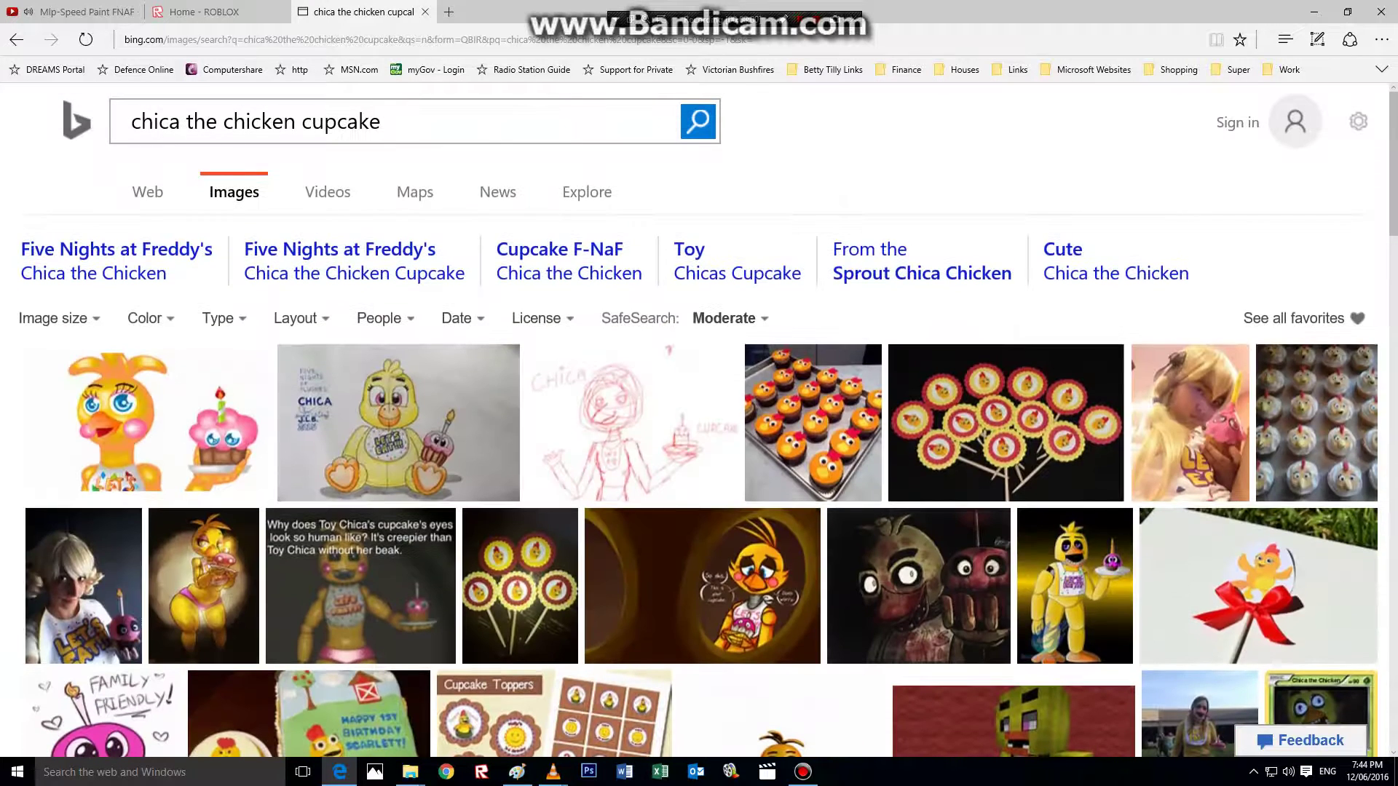
{"action": "mouse_move", "coordinate": [382, 121]}
{"action": "left_mouse_down"}
{"action": "mouse_move", "coordinate": [325, 120]}
{"action": "mouse_move", "coordinate": [348, 121]}
{"action": "left_mouse_up"}
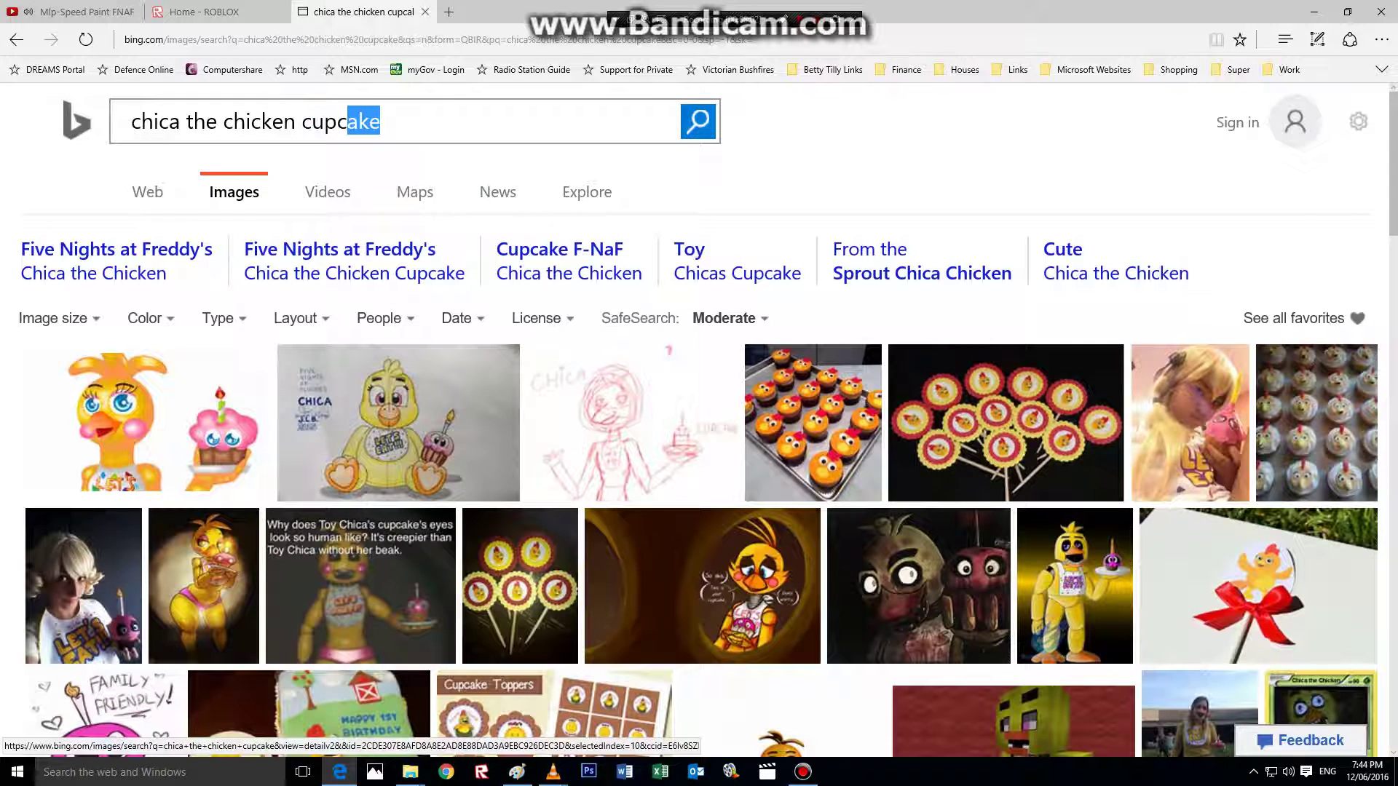
{"action": "mouse_move", "coordinate": [517, 771]}
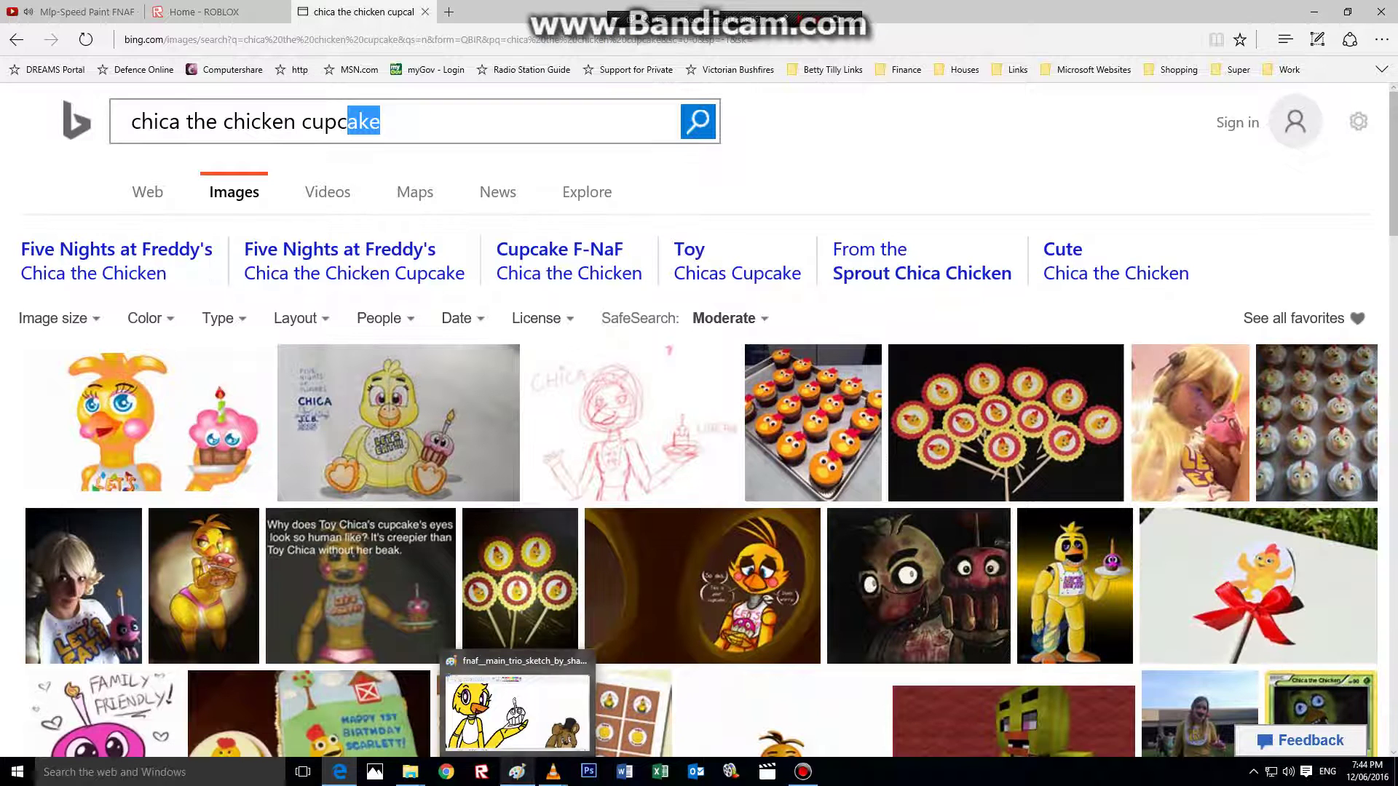
{"action": "key", "text": "BackSpace"}
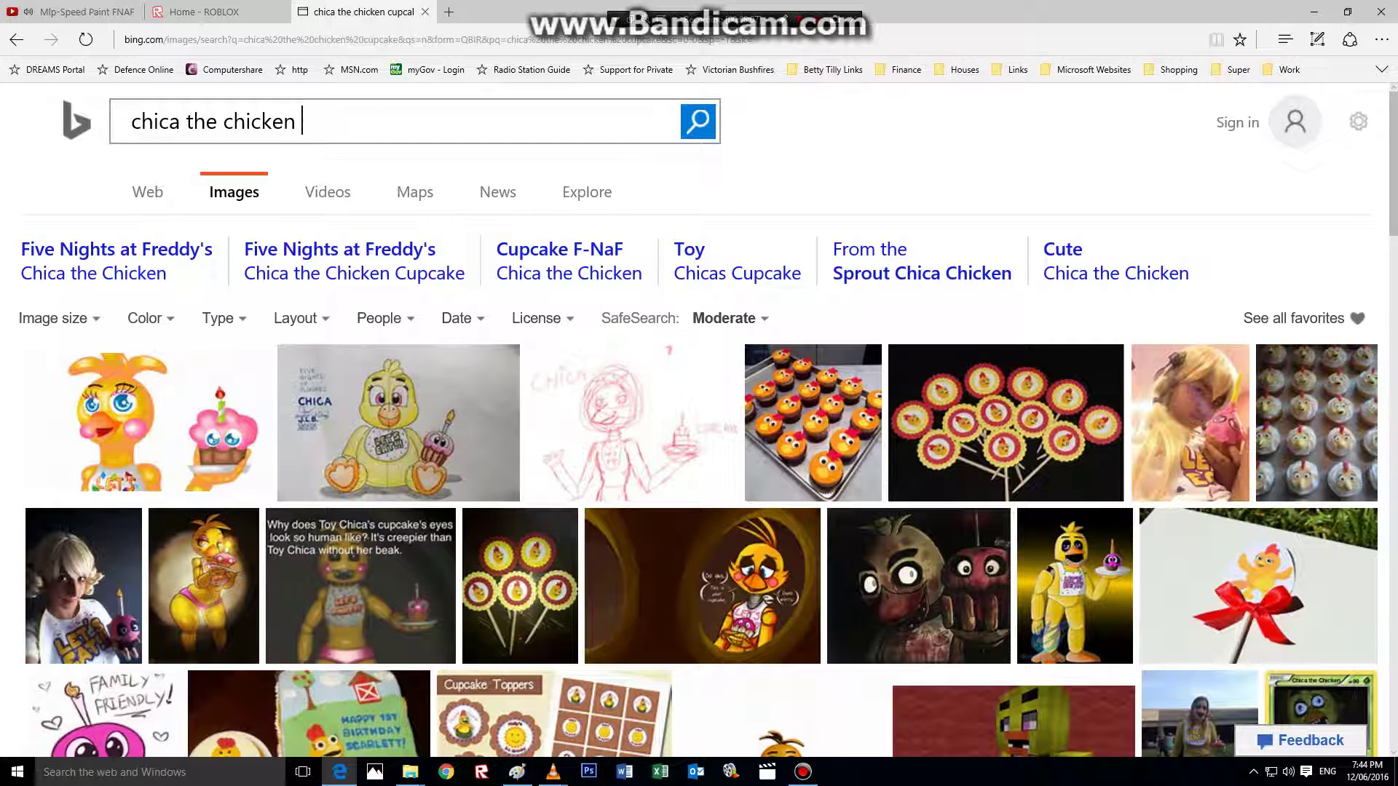
{"action": "type", "text": "let`s eat"}
{"action": "key", "text": "Return"}
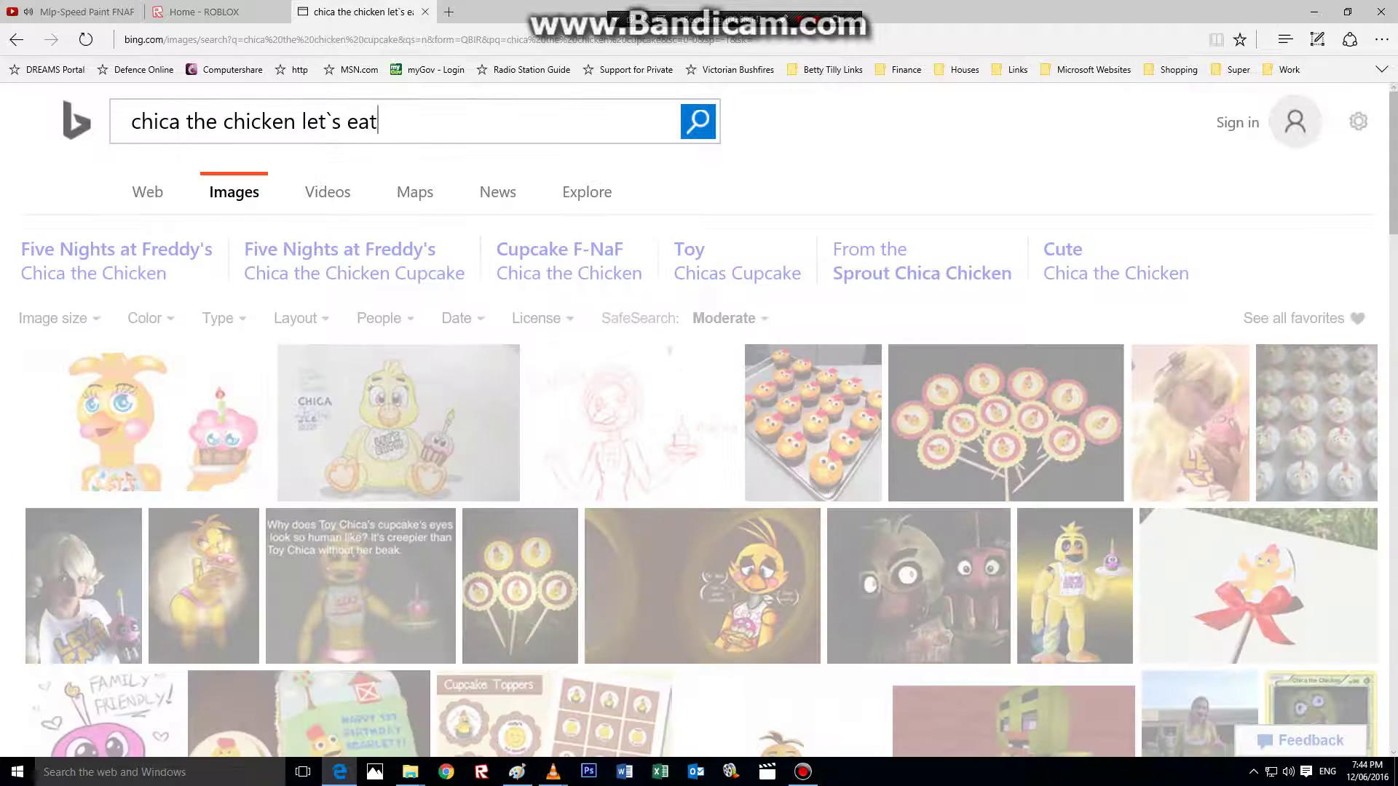
- Bring the YouTube video back up, return to Paint and paste the copied cupcake picture between the chick's cupcake and the yellow chick reference
{"action": "left_click", "coordinate": [72, 12]}
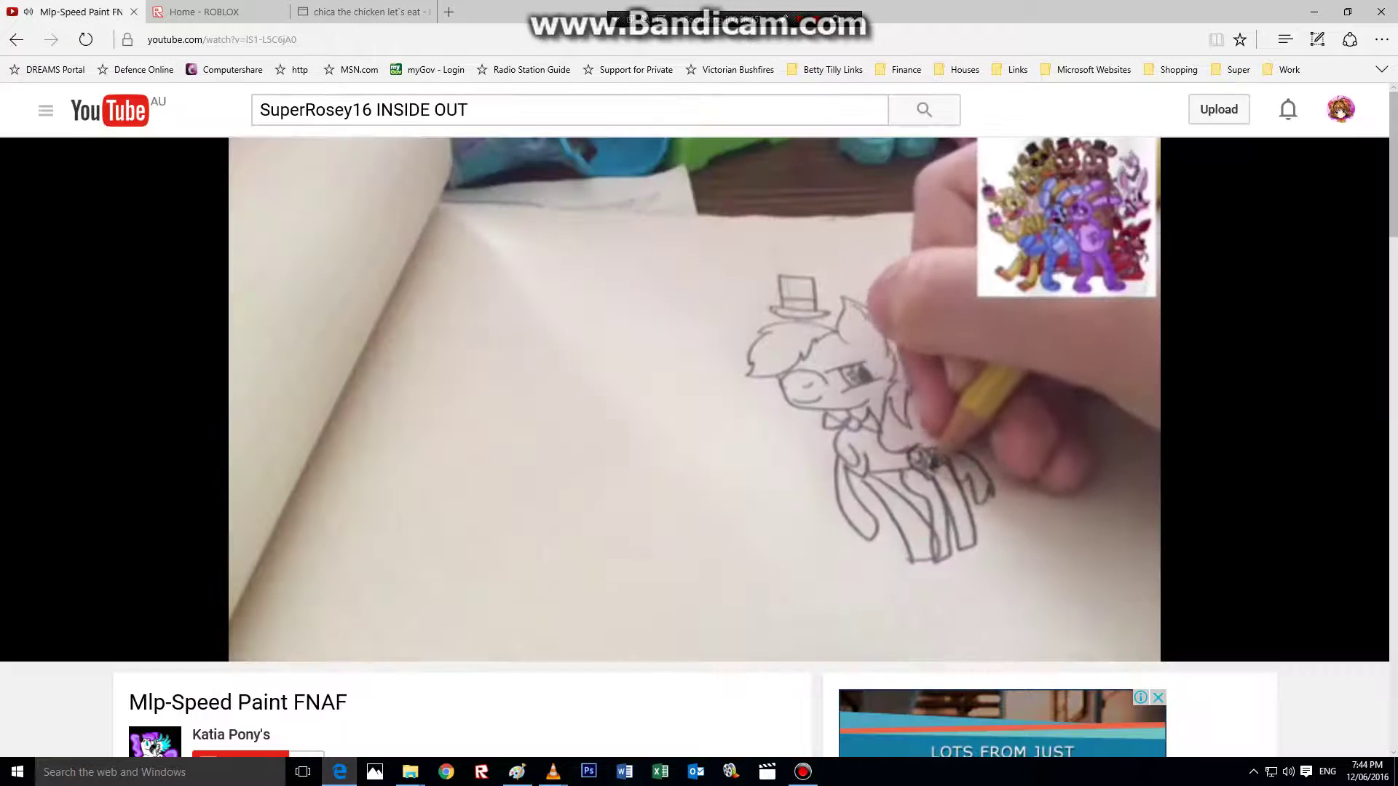
{"action": "left_click", "coordinate": [516, 771]}
{"action": "right_click", "coordinate": [95, 146]}
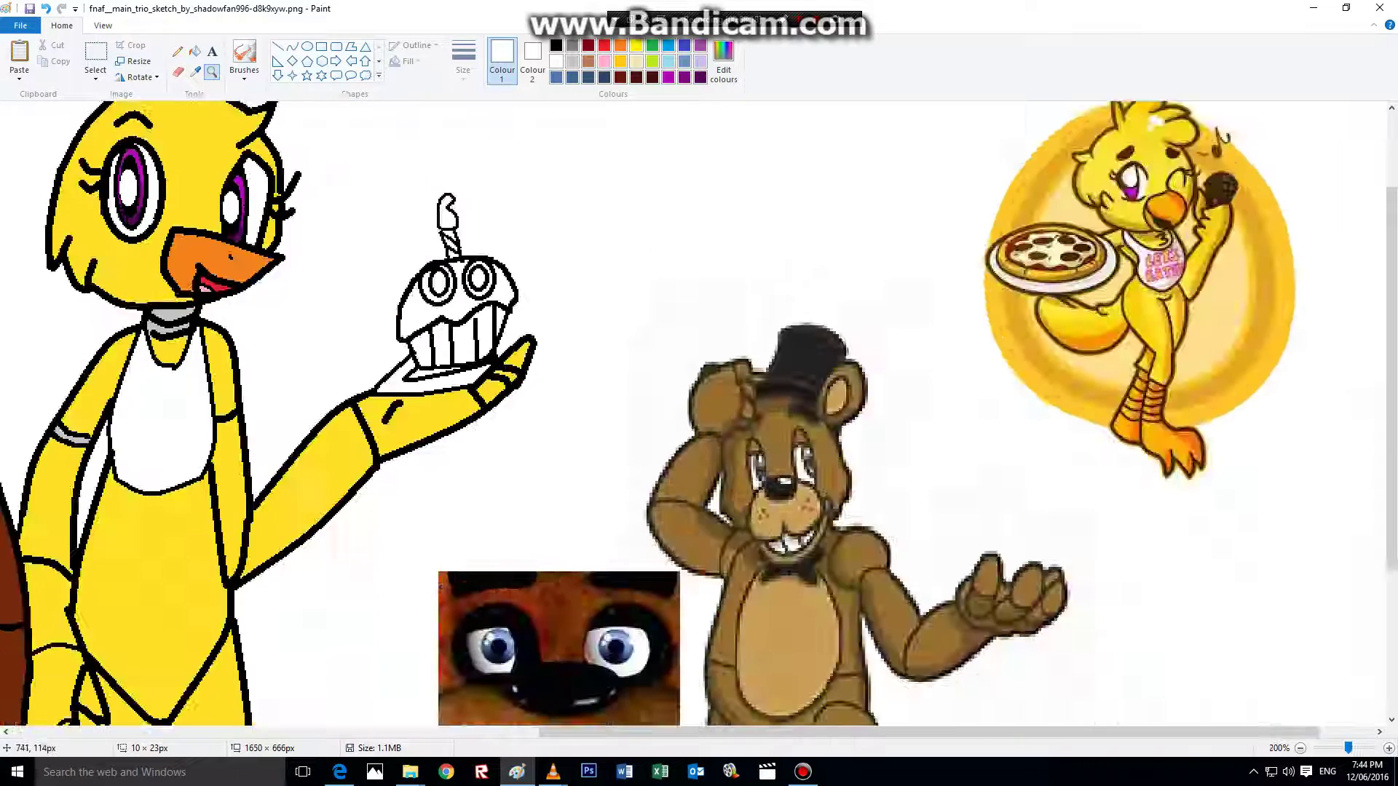
{"action": "right_click", "coordinate": [95, 145]}
{"action": "left_click", "coordinate": [19, 55]}
{"action": "left_click_drag", "start_coordinate": [80, 182], "coordinate": [854, 230]}
{"action": "key", "text": "Escape"}
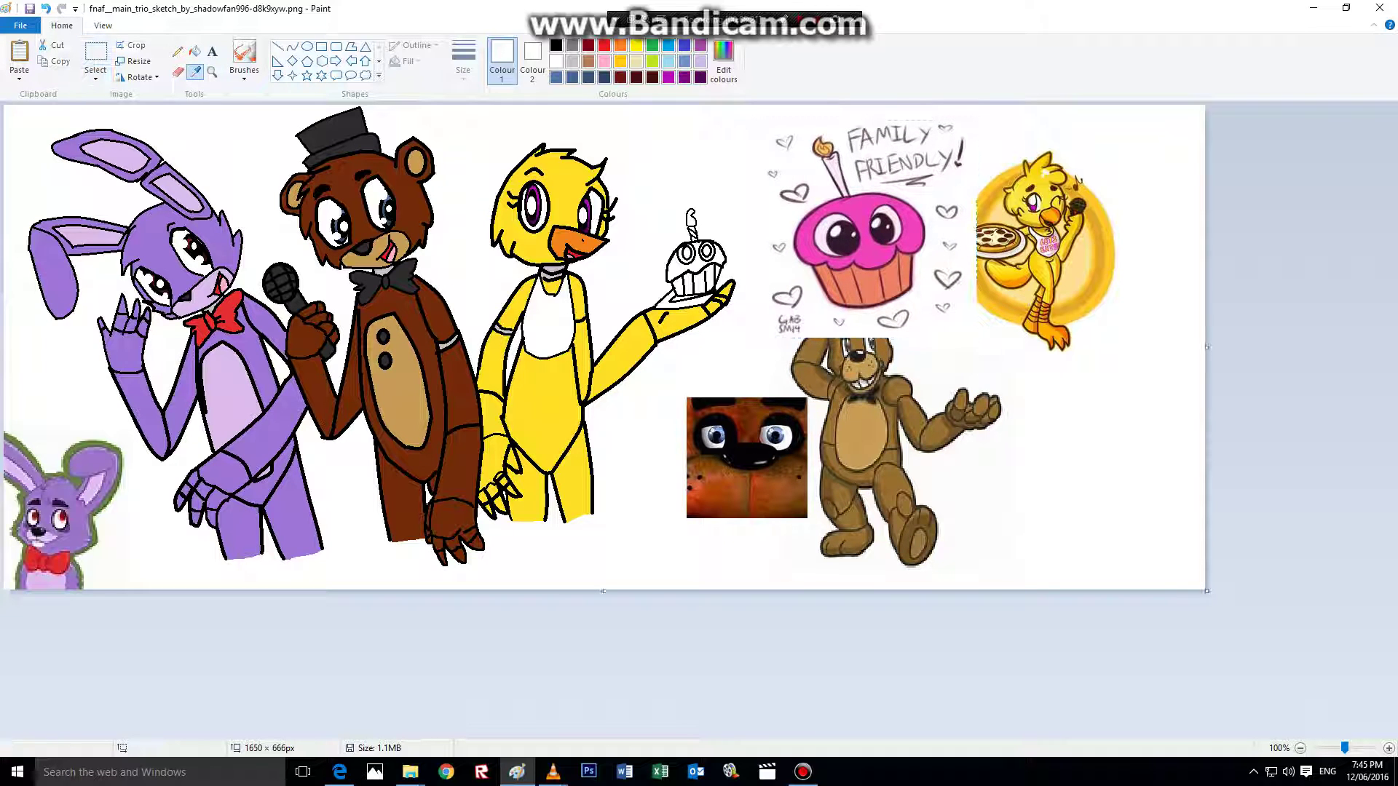
- Fill the plate areas beneath the cupcake on the chick's hand with light grey
{"action": "left_click", "coordinate": [864, 286]}
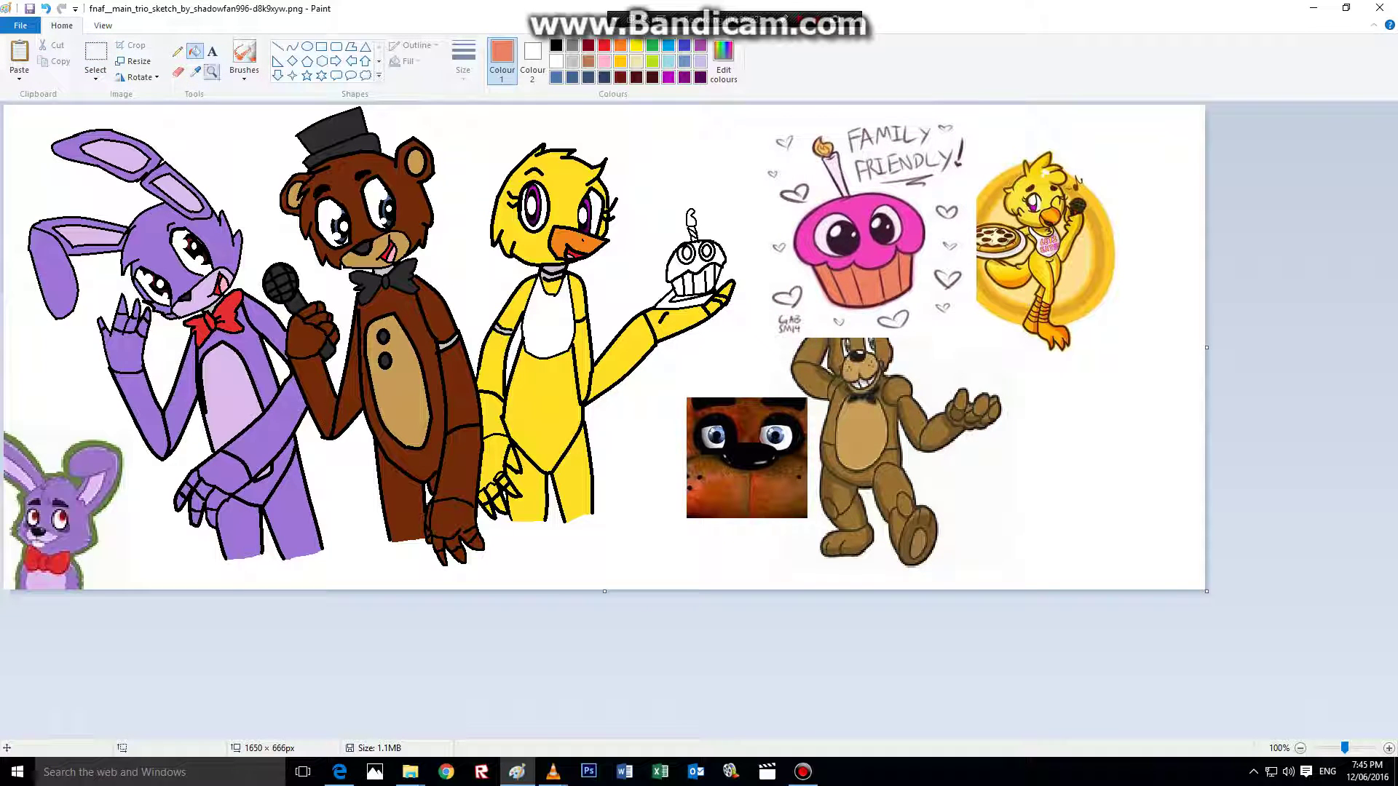
{"action": "left_click", "coordinate": [212, 72]}
{"action": "left_click", "coordinate": [771, 332]}
{"action": "left_click", "coordinate": [771, 332]}
{"action": "left_click", "coordinate": [459, 363]}
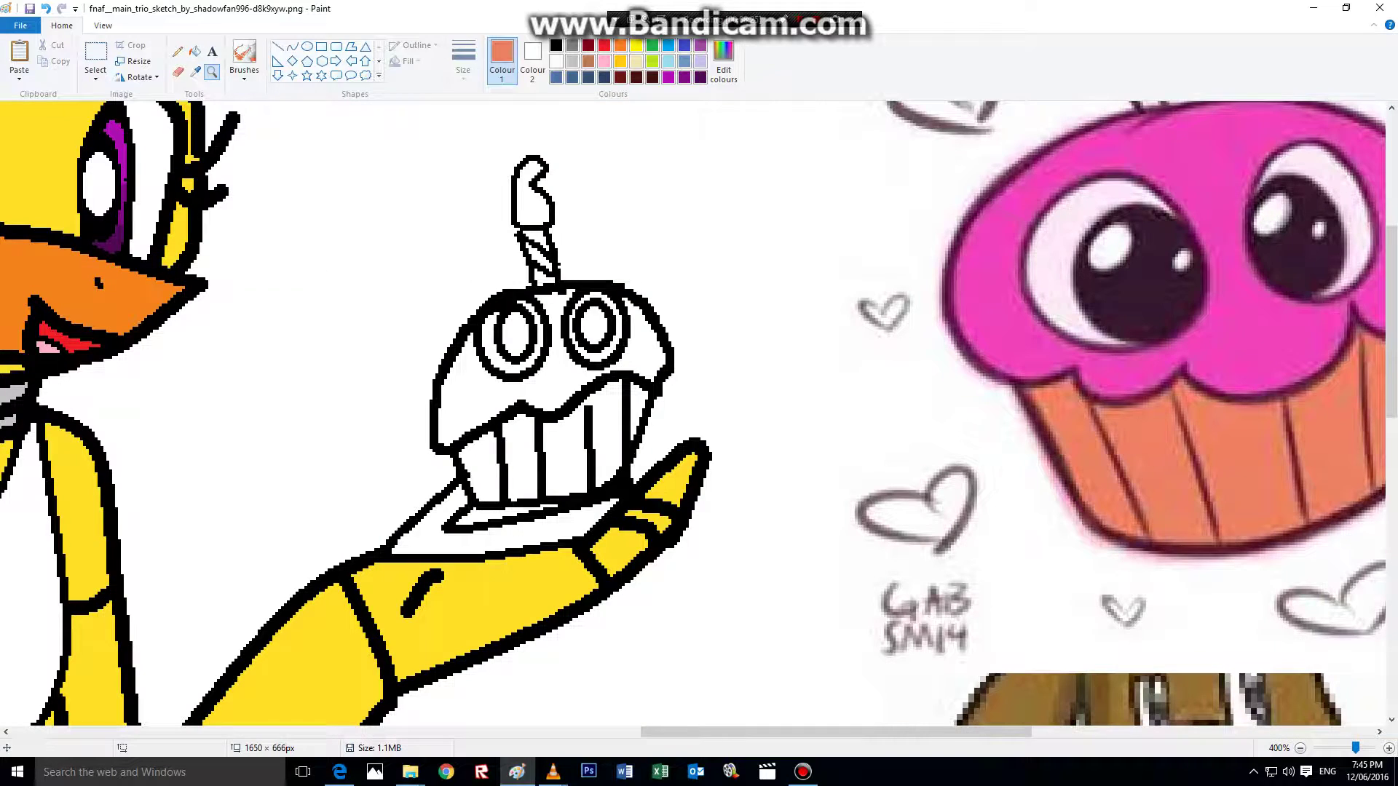
{"action": "left_click", "coordinate": [195, 51]}
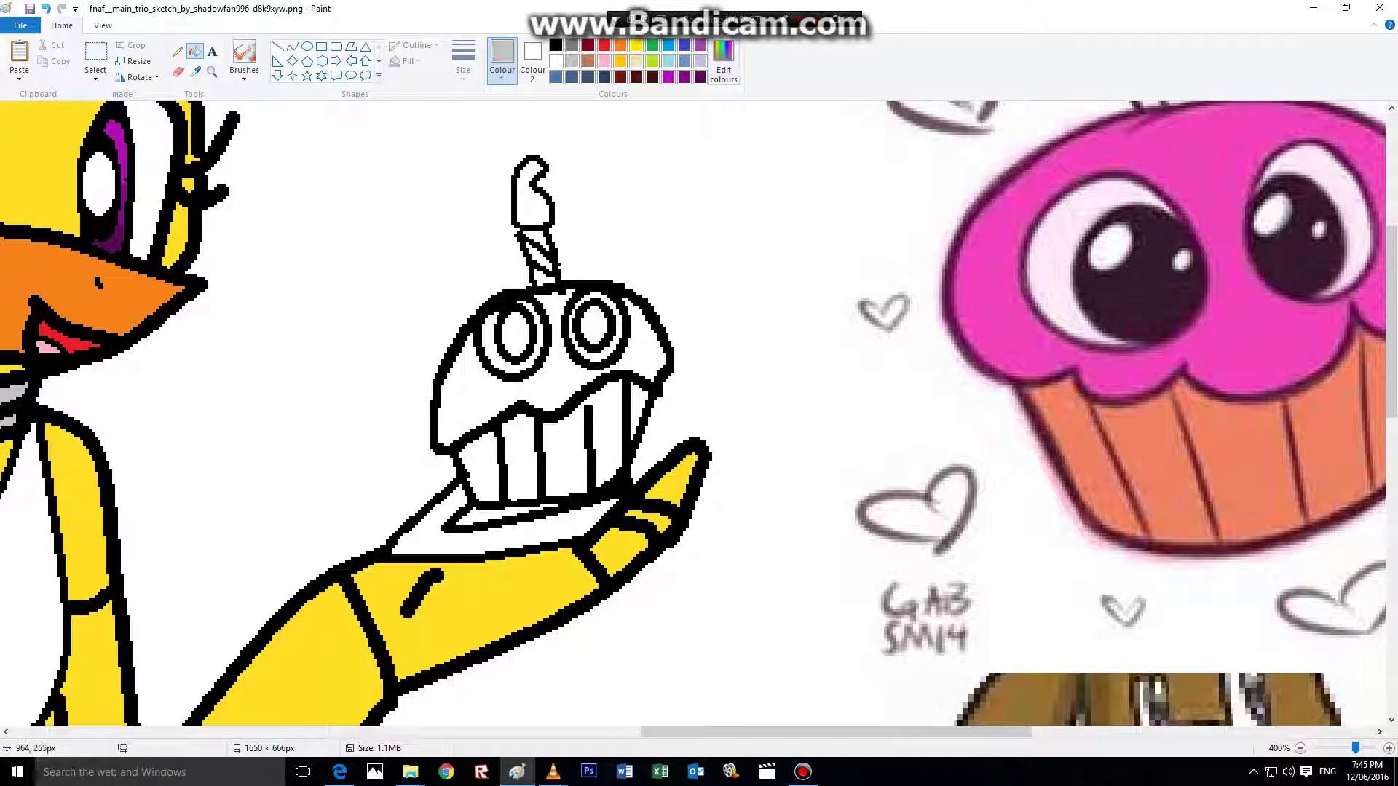
{"action": "left_click", "coordinate": [565, 531]}
{"action": "left_click", "coordinate": [490, 512]}
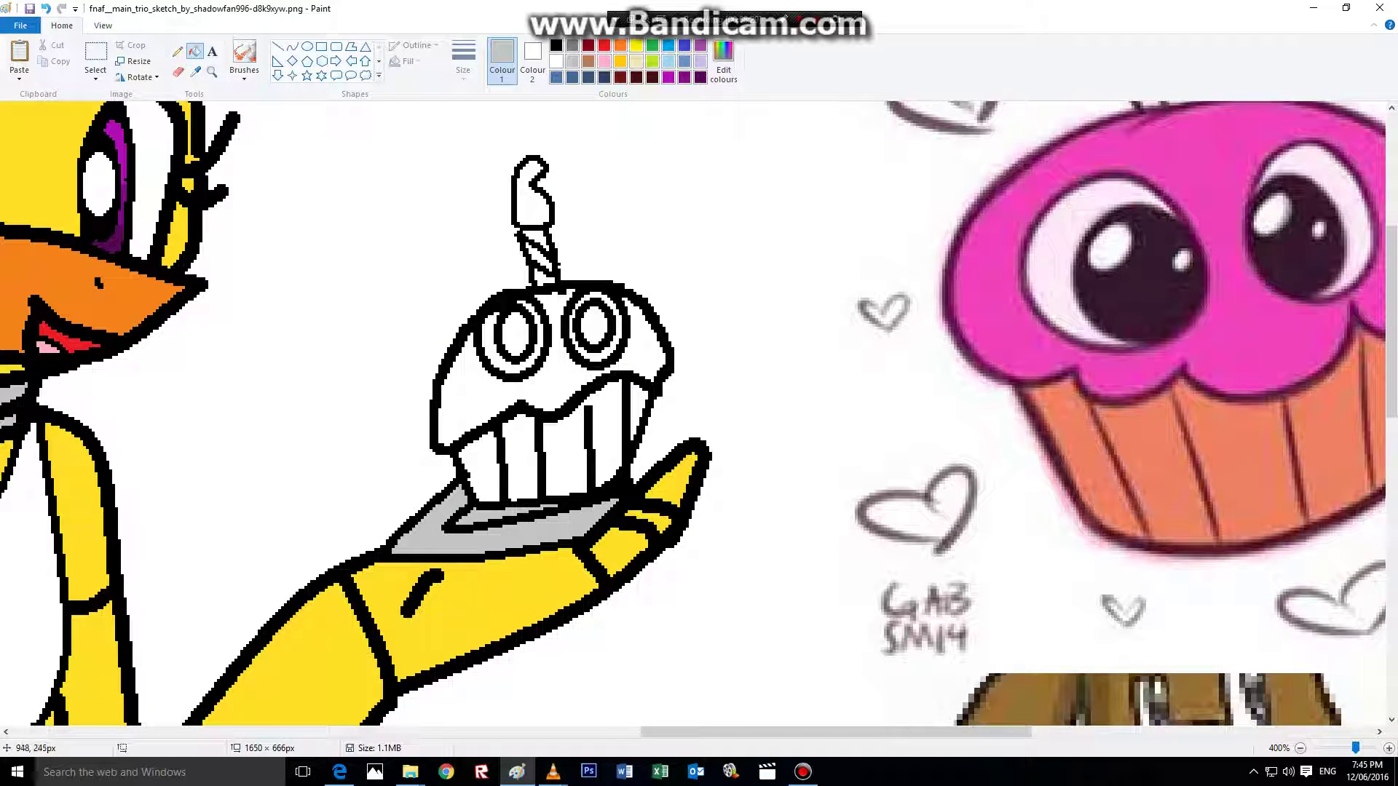
- Define a brown custom colour with red 154, green 60 and blue 3 and fill the cupcake's wrapper sections with it
{"action": "left_click", "coordinate": [723, 62]}
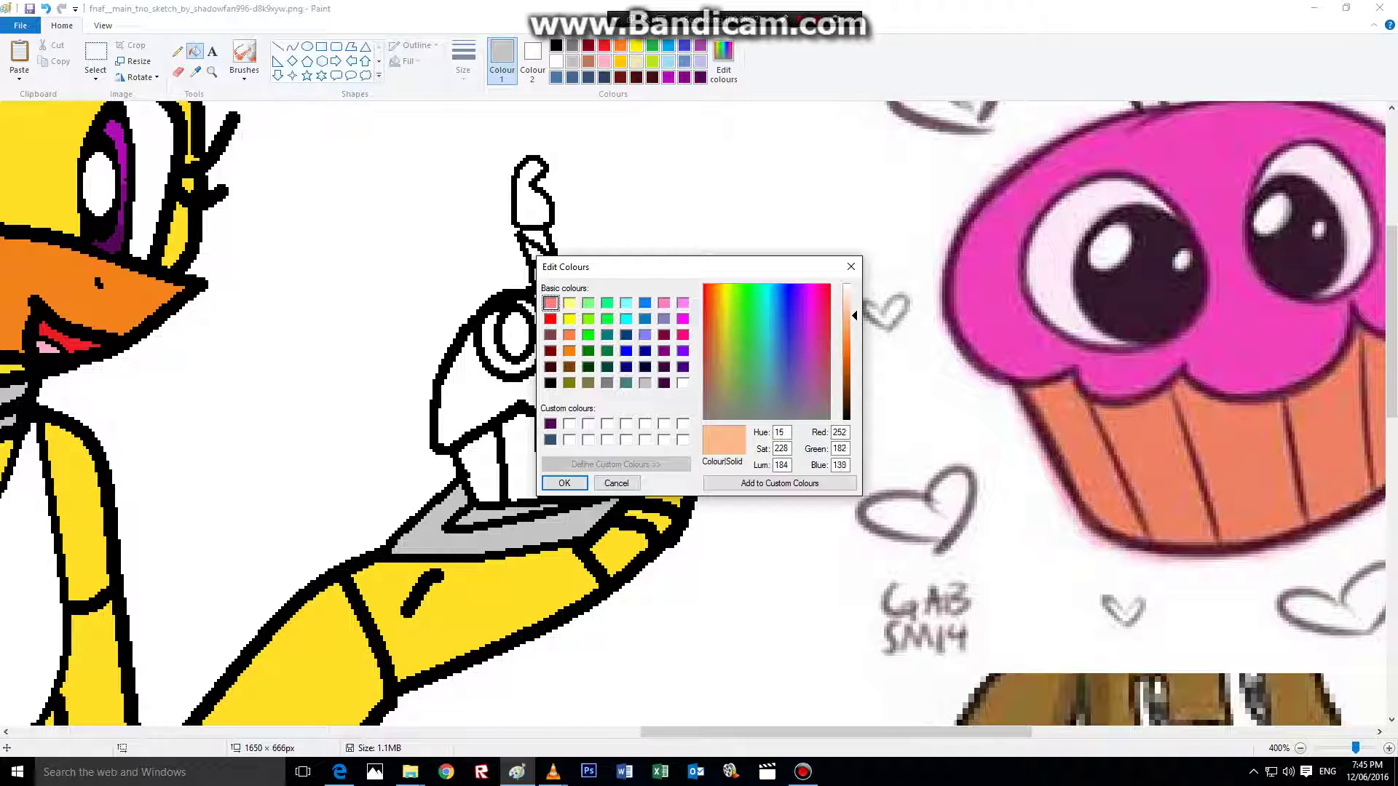
{"action": "left_click", "coordinate": [846, 380]}
{"action": "left_click", "coordinate": [780, 483]}
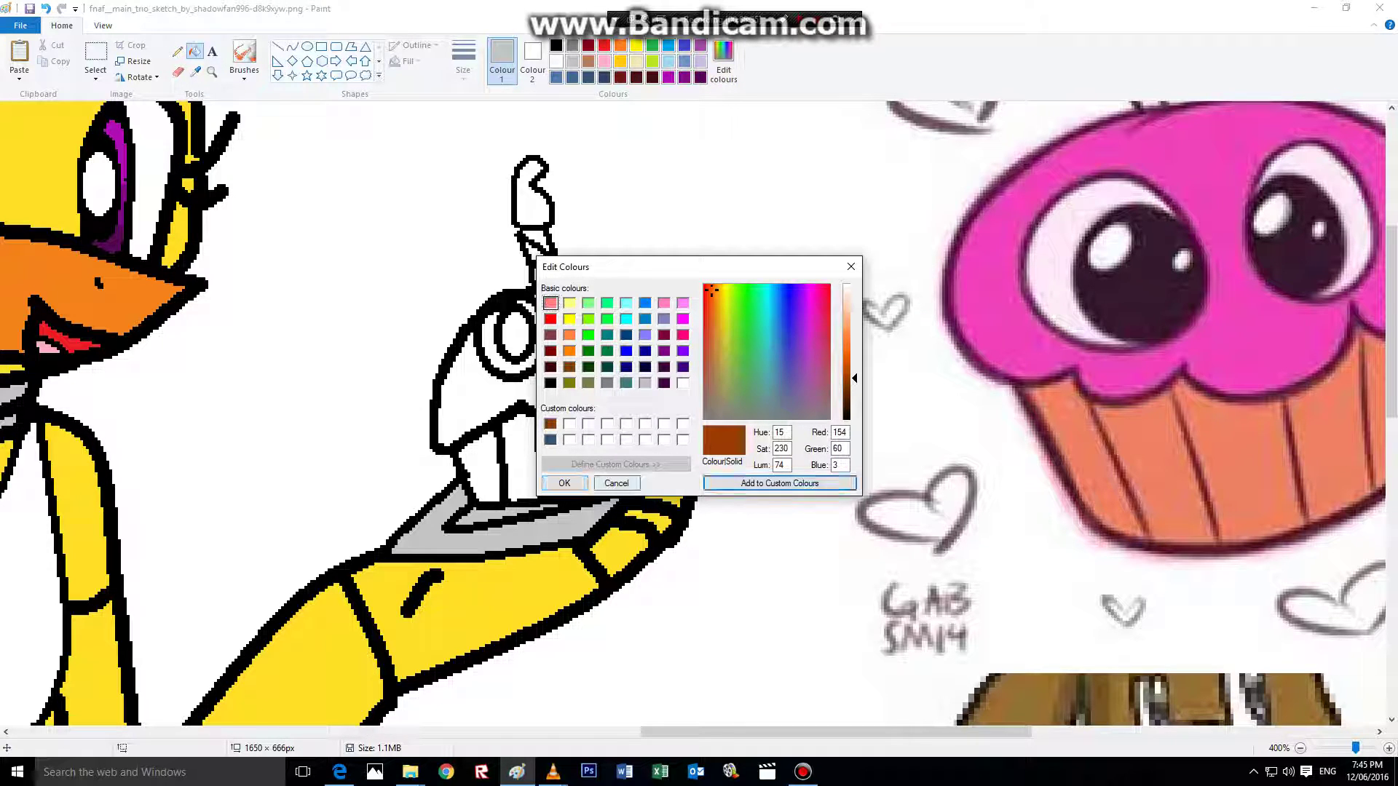
{"action": "left_click", "coordinate": [564, 483]}
{"action": "left_click", "coordinate": [519, 451]}
{"action": "left_click", "coordinate": [561, 445]}
{"action": "left_click", "coordinate": [639, 412]}
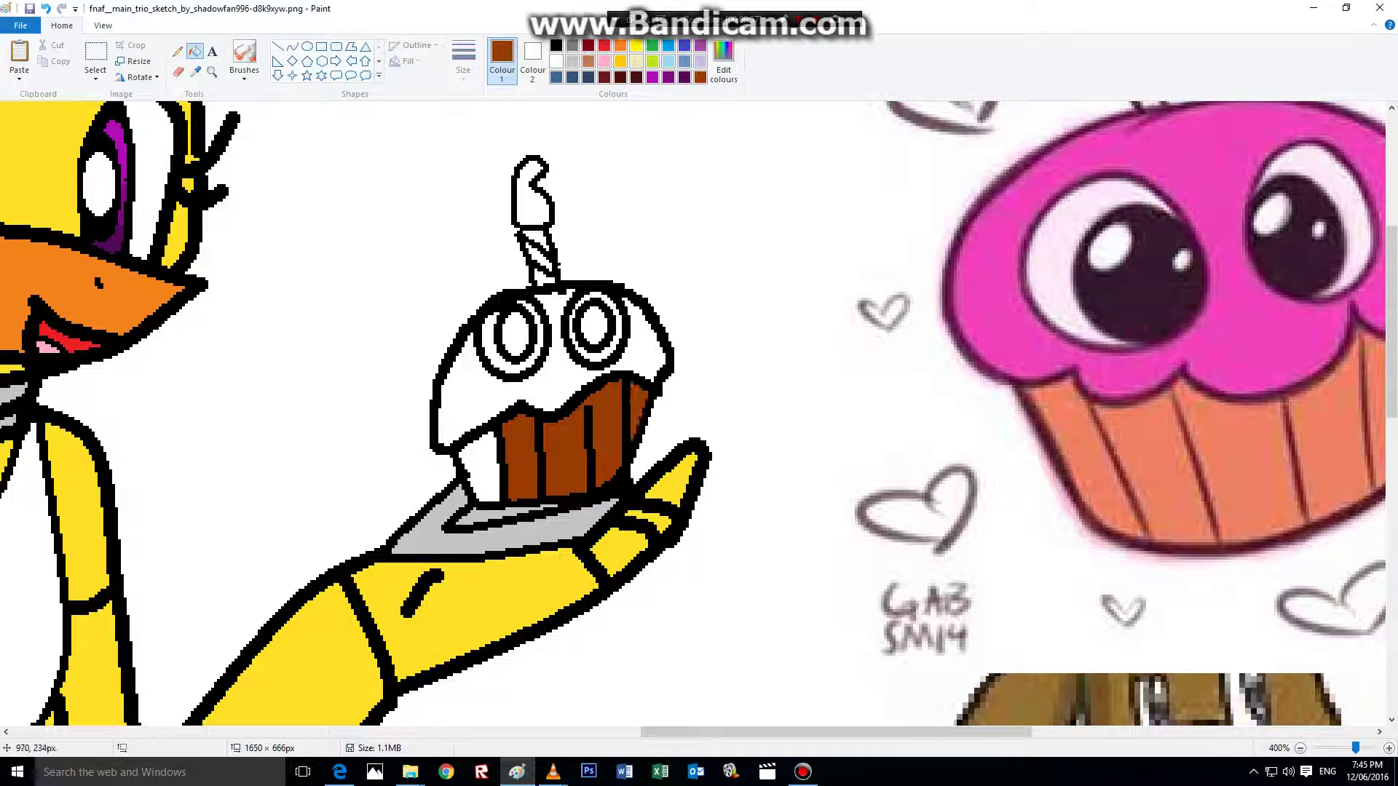